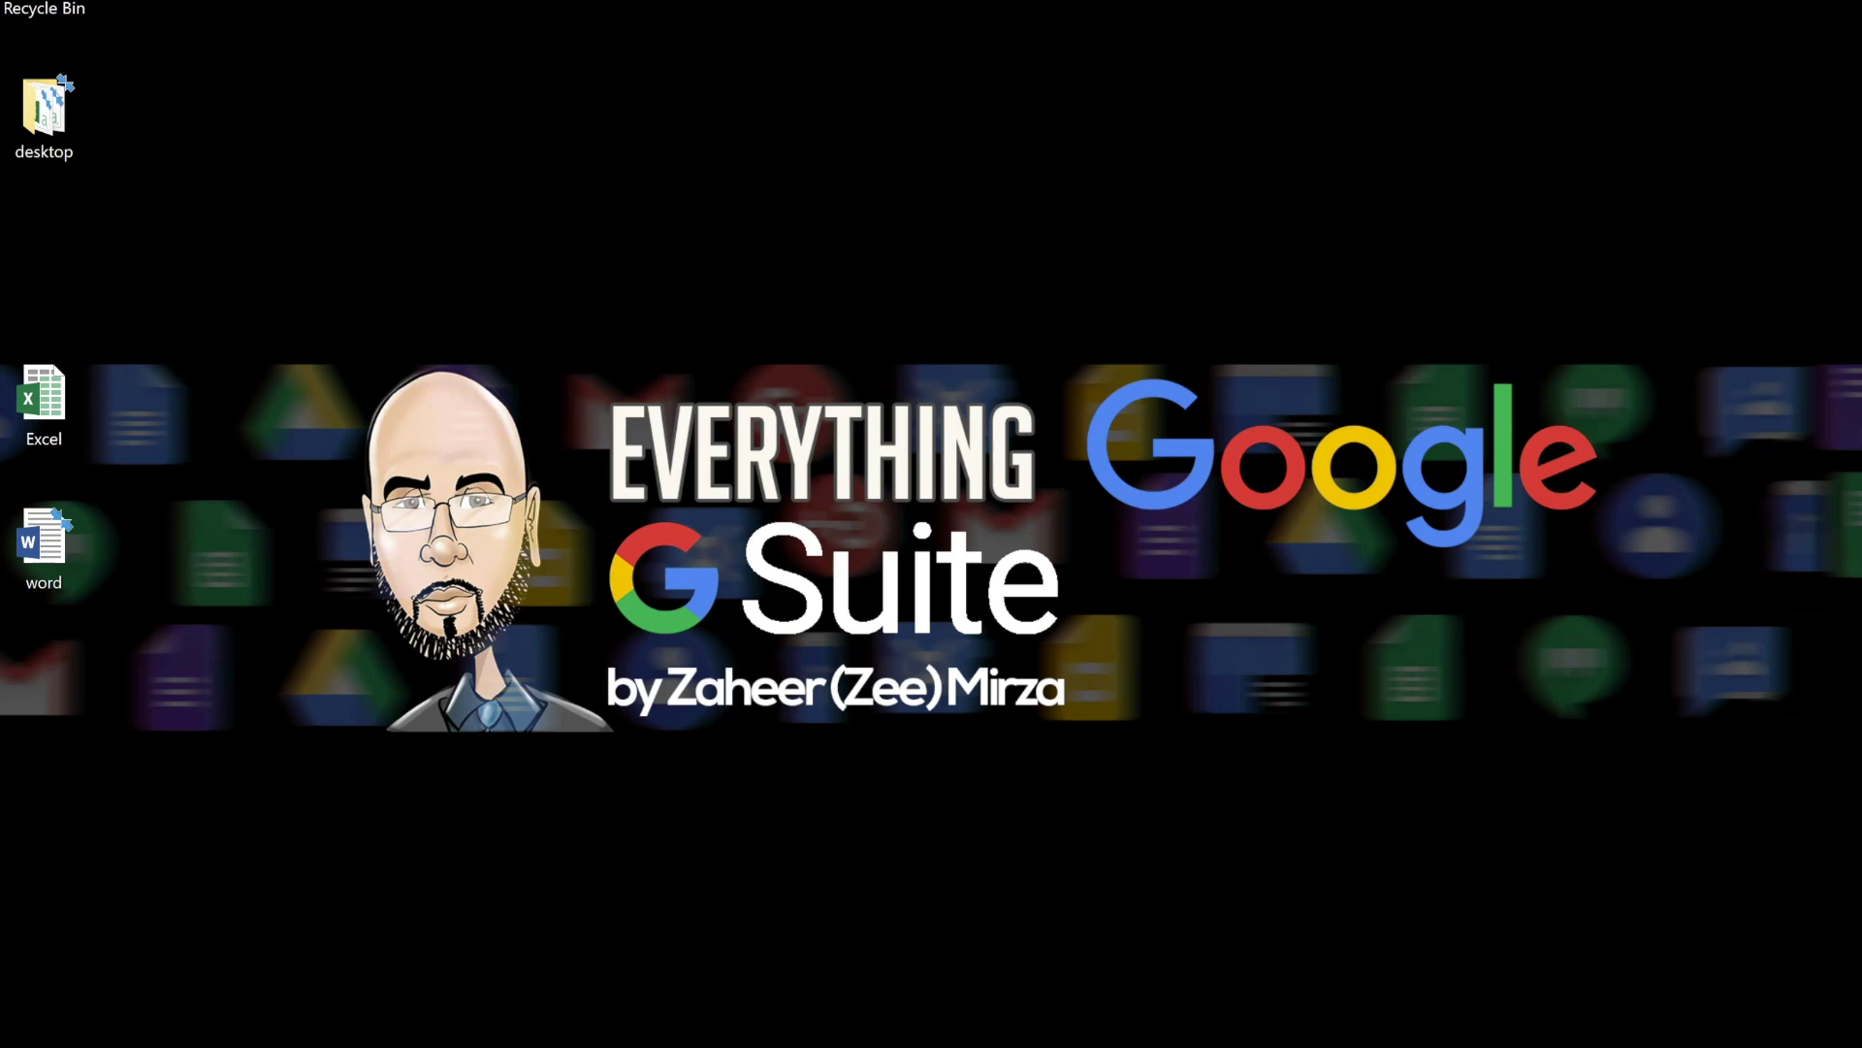
Switch to the Chrome window showing My Drive in Google Drive and dismiss the offline notice
mouse_move(1165, 1043)
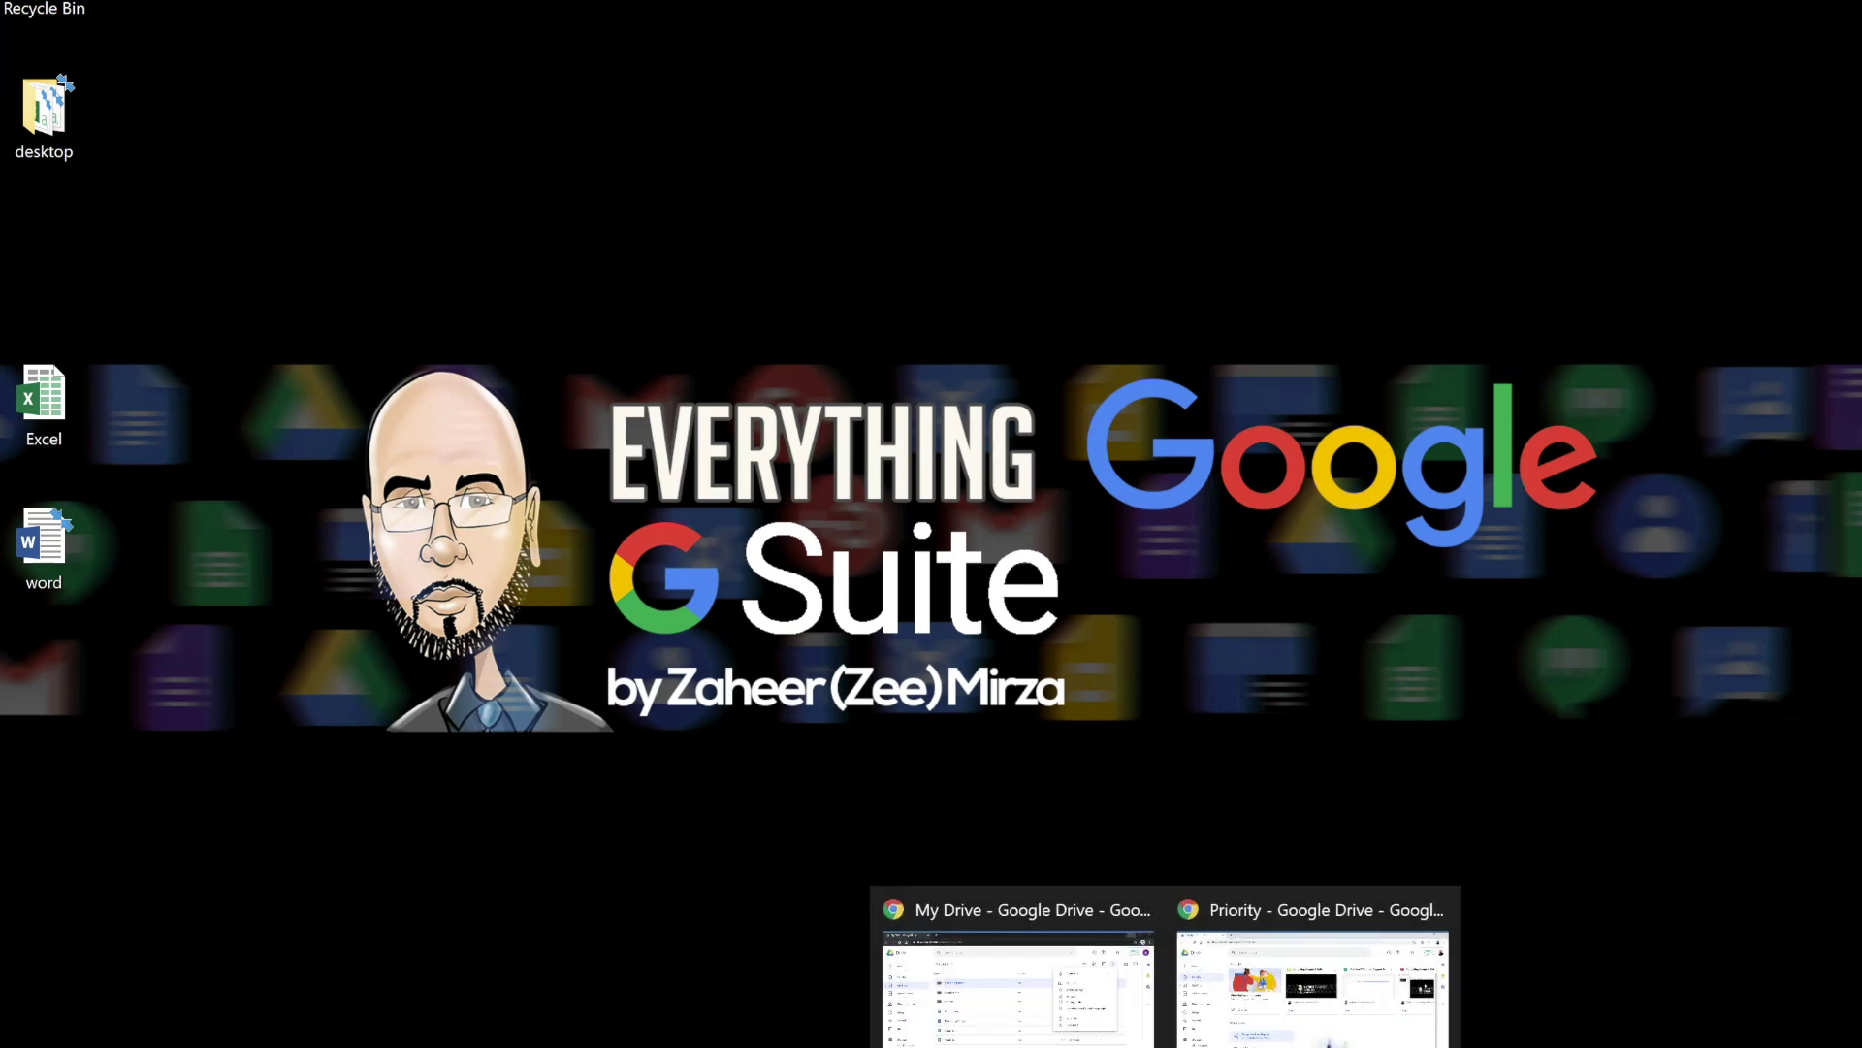
left_click(1039, 1010)
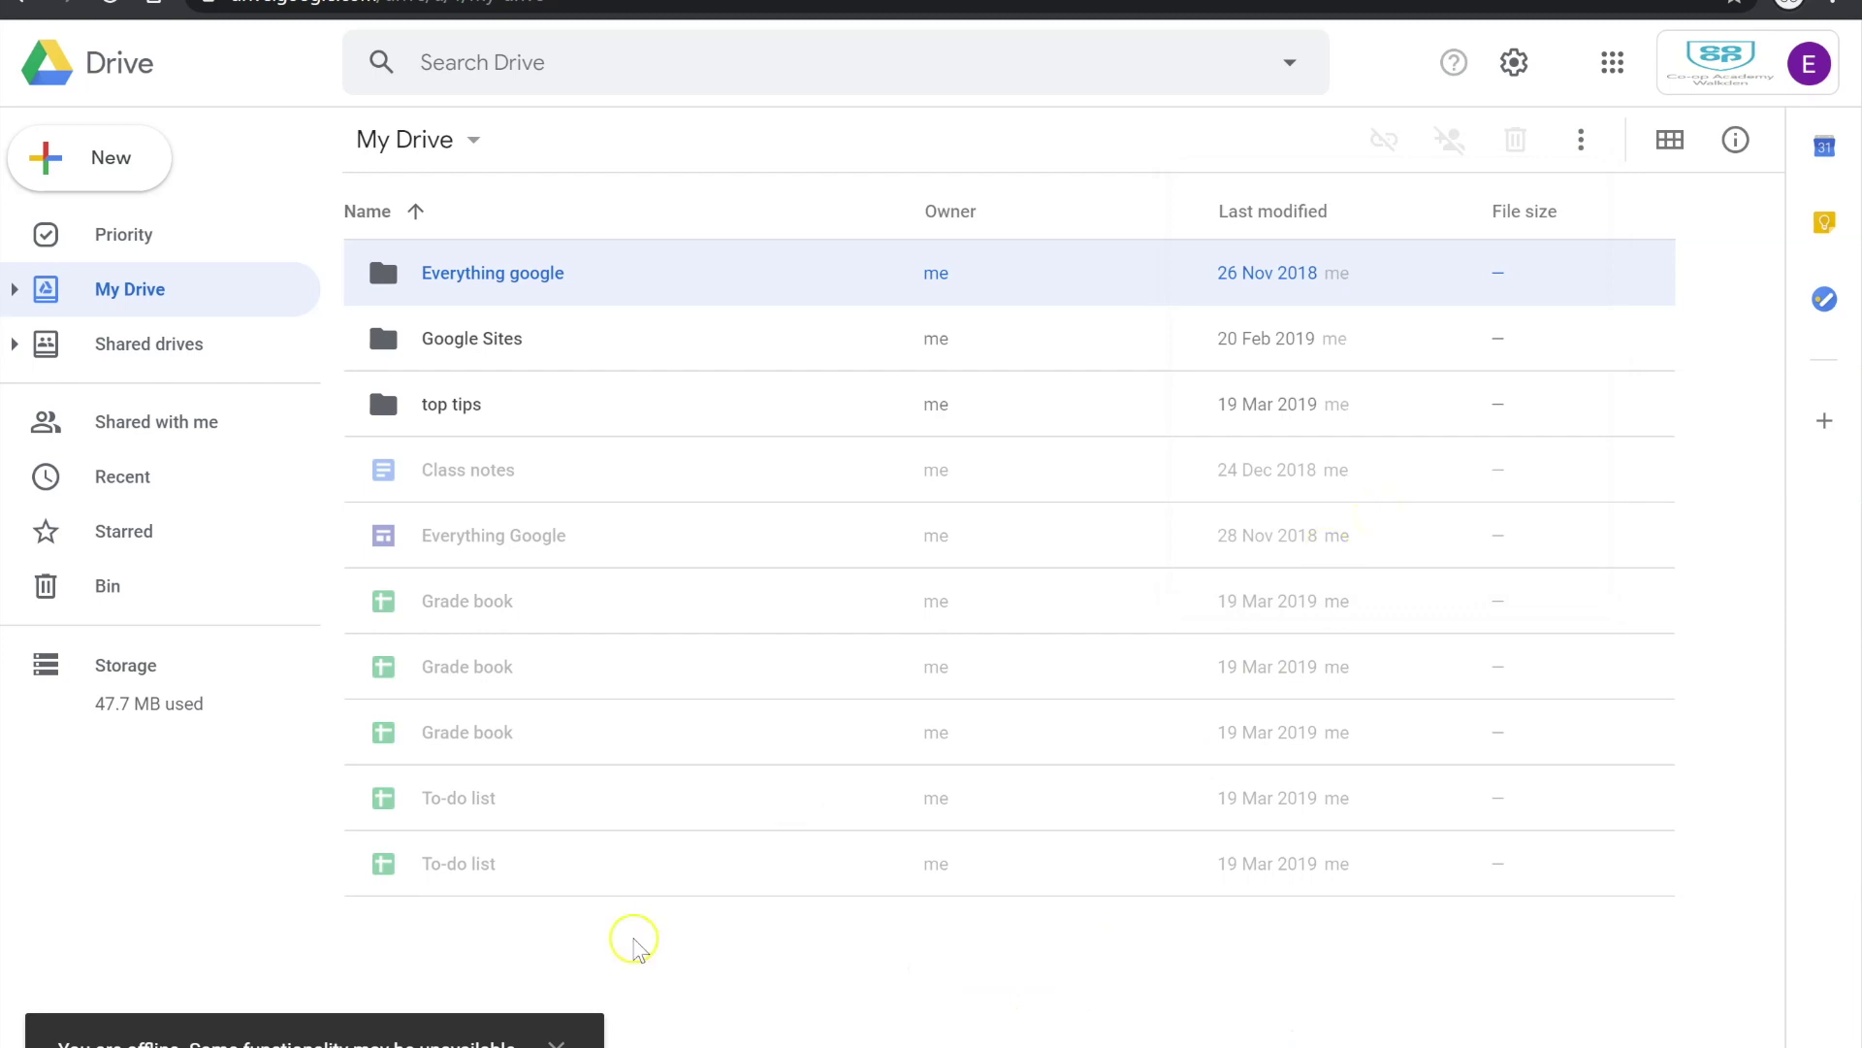
left_click(558, 1041)
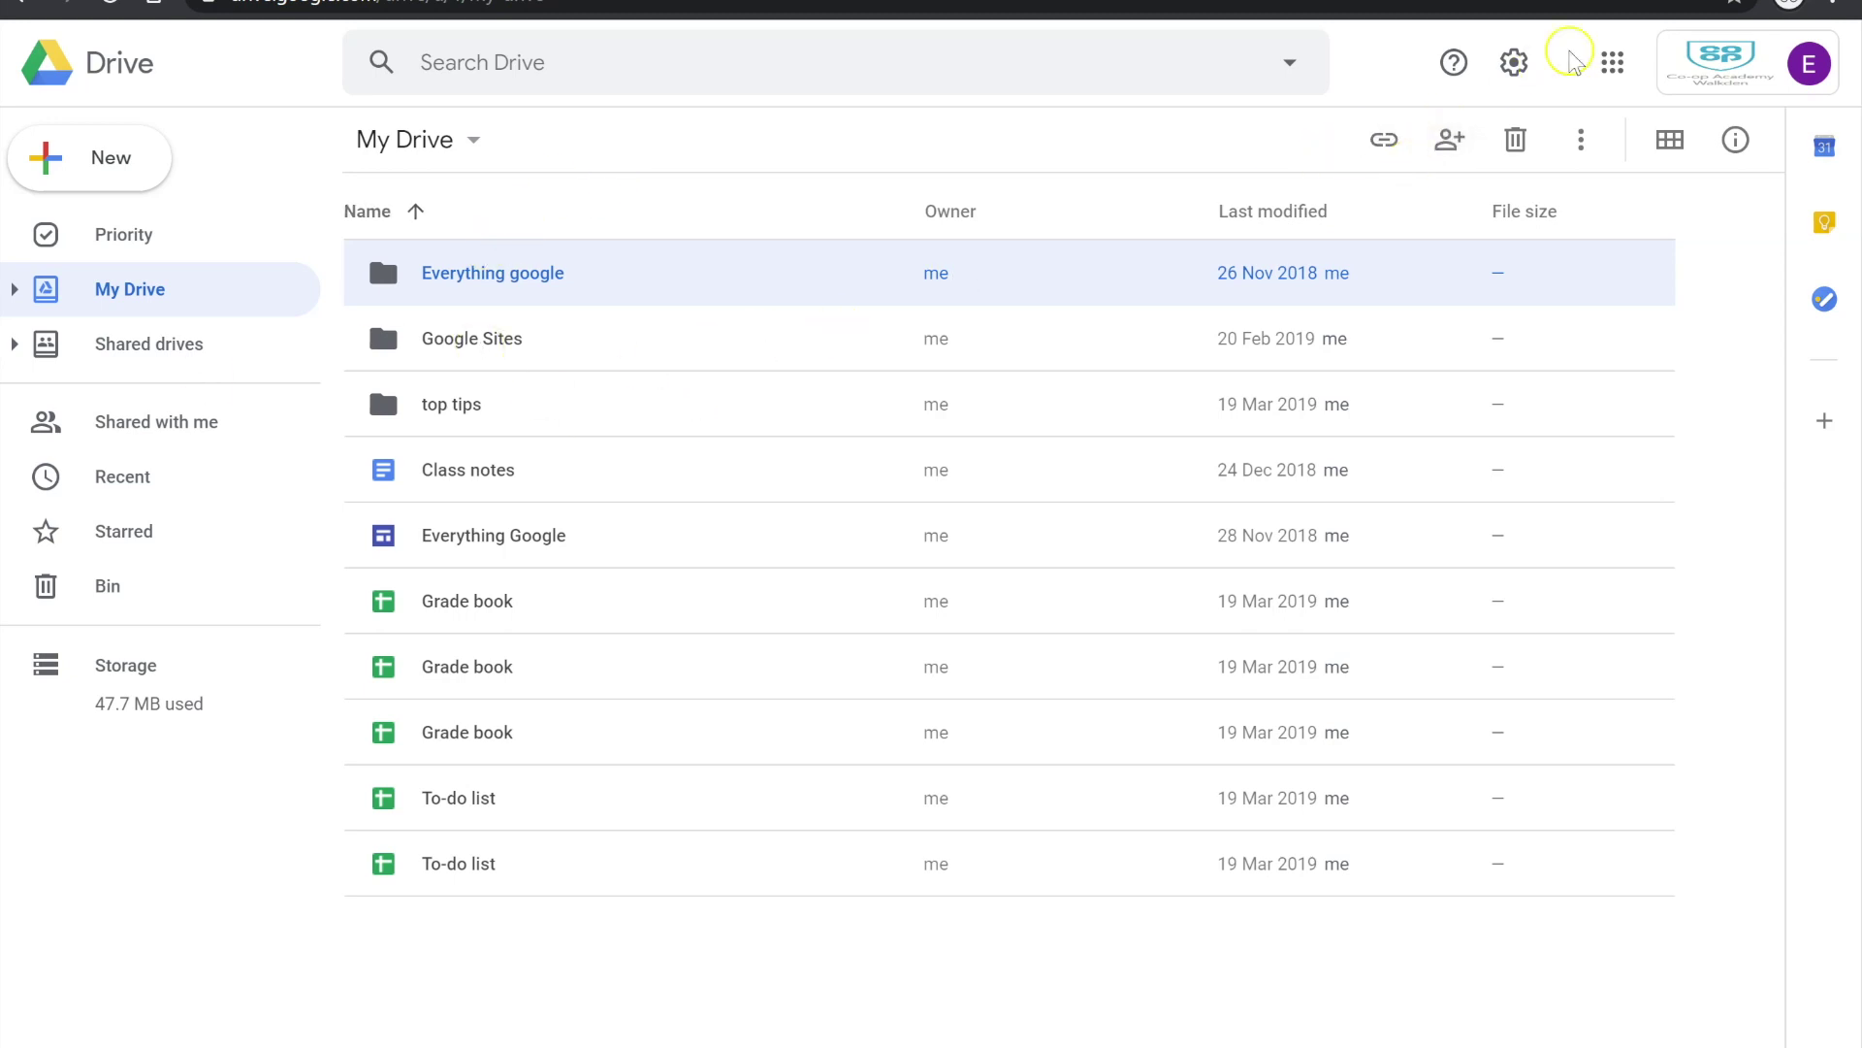
Upload the word and Excel files from the desktop into My Drive, with the browser window reduced for access, and maximize it again
key("super+Down")
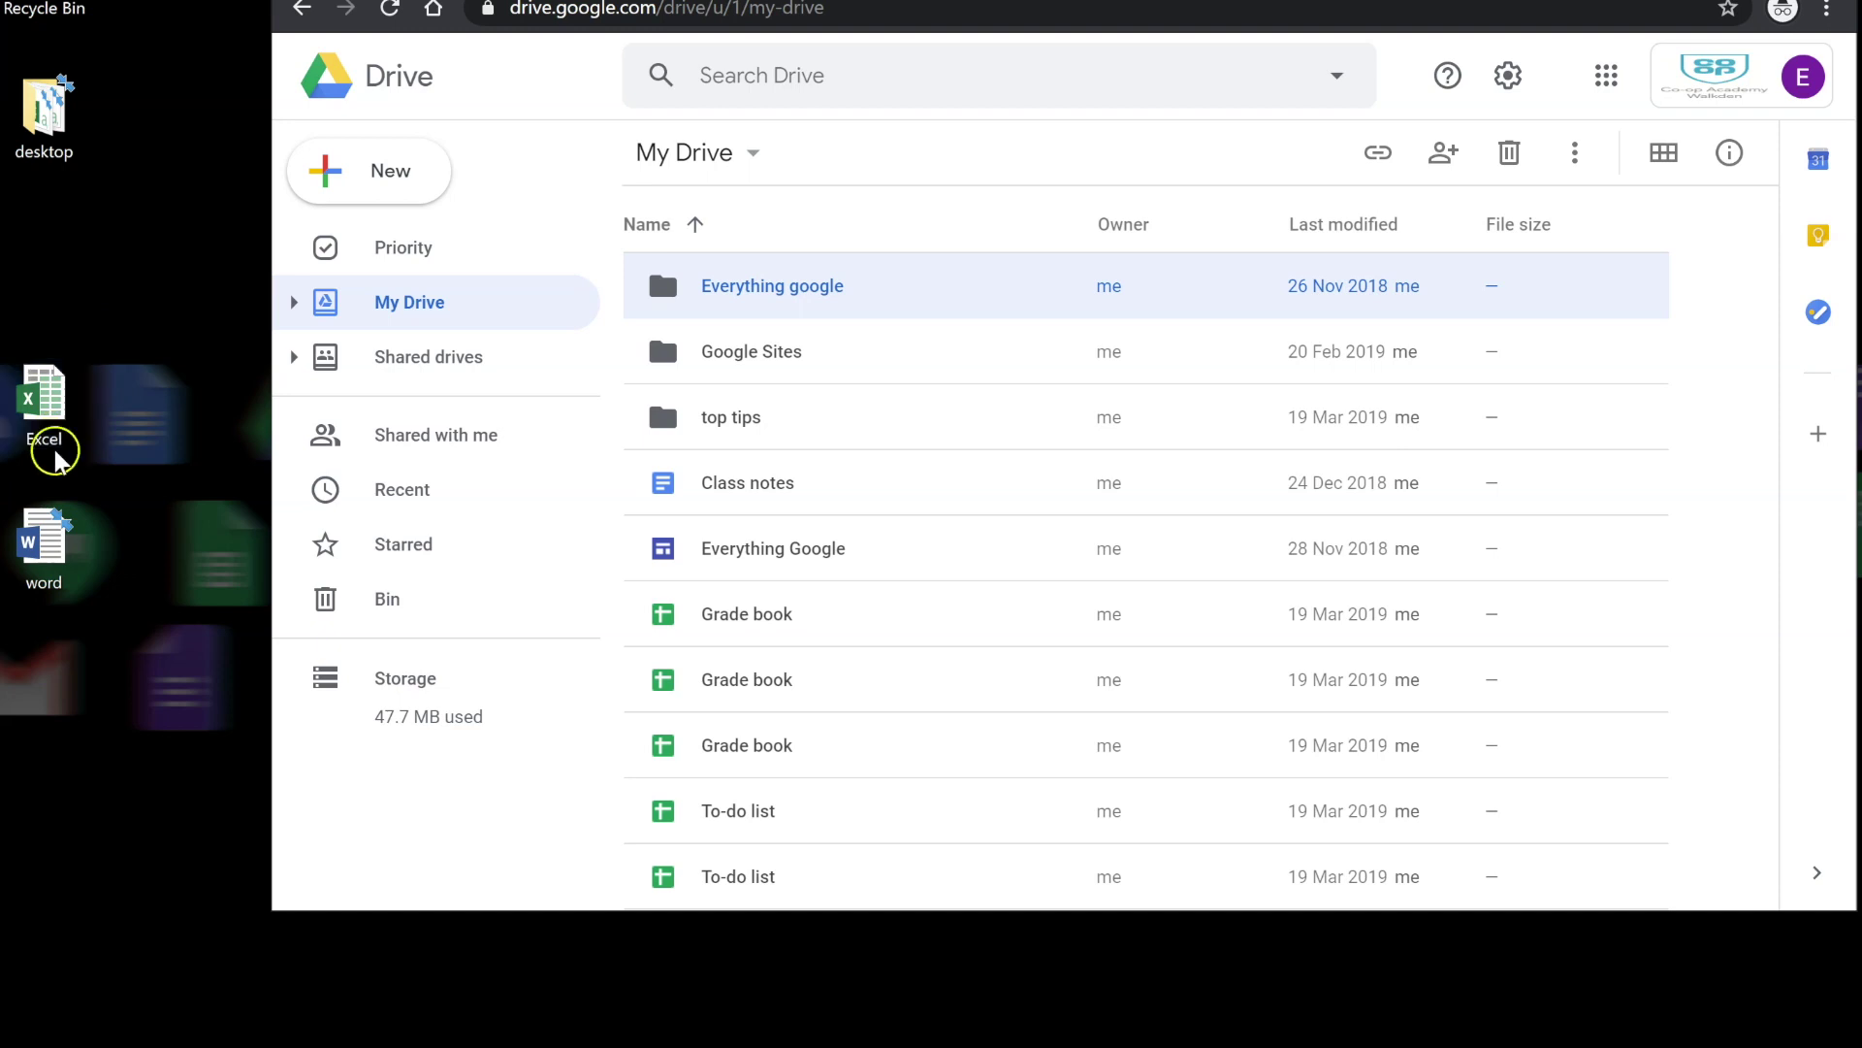
left_click(44, 560)
left_click_drag(44, 563, 858, 655)
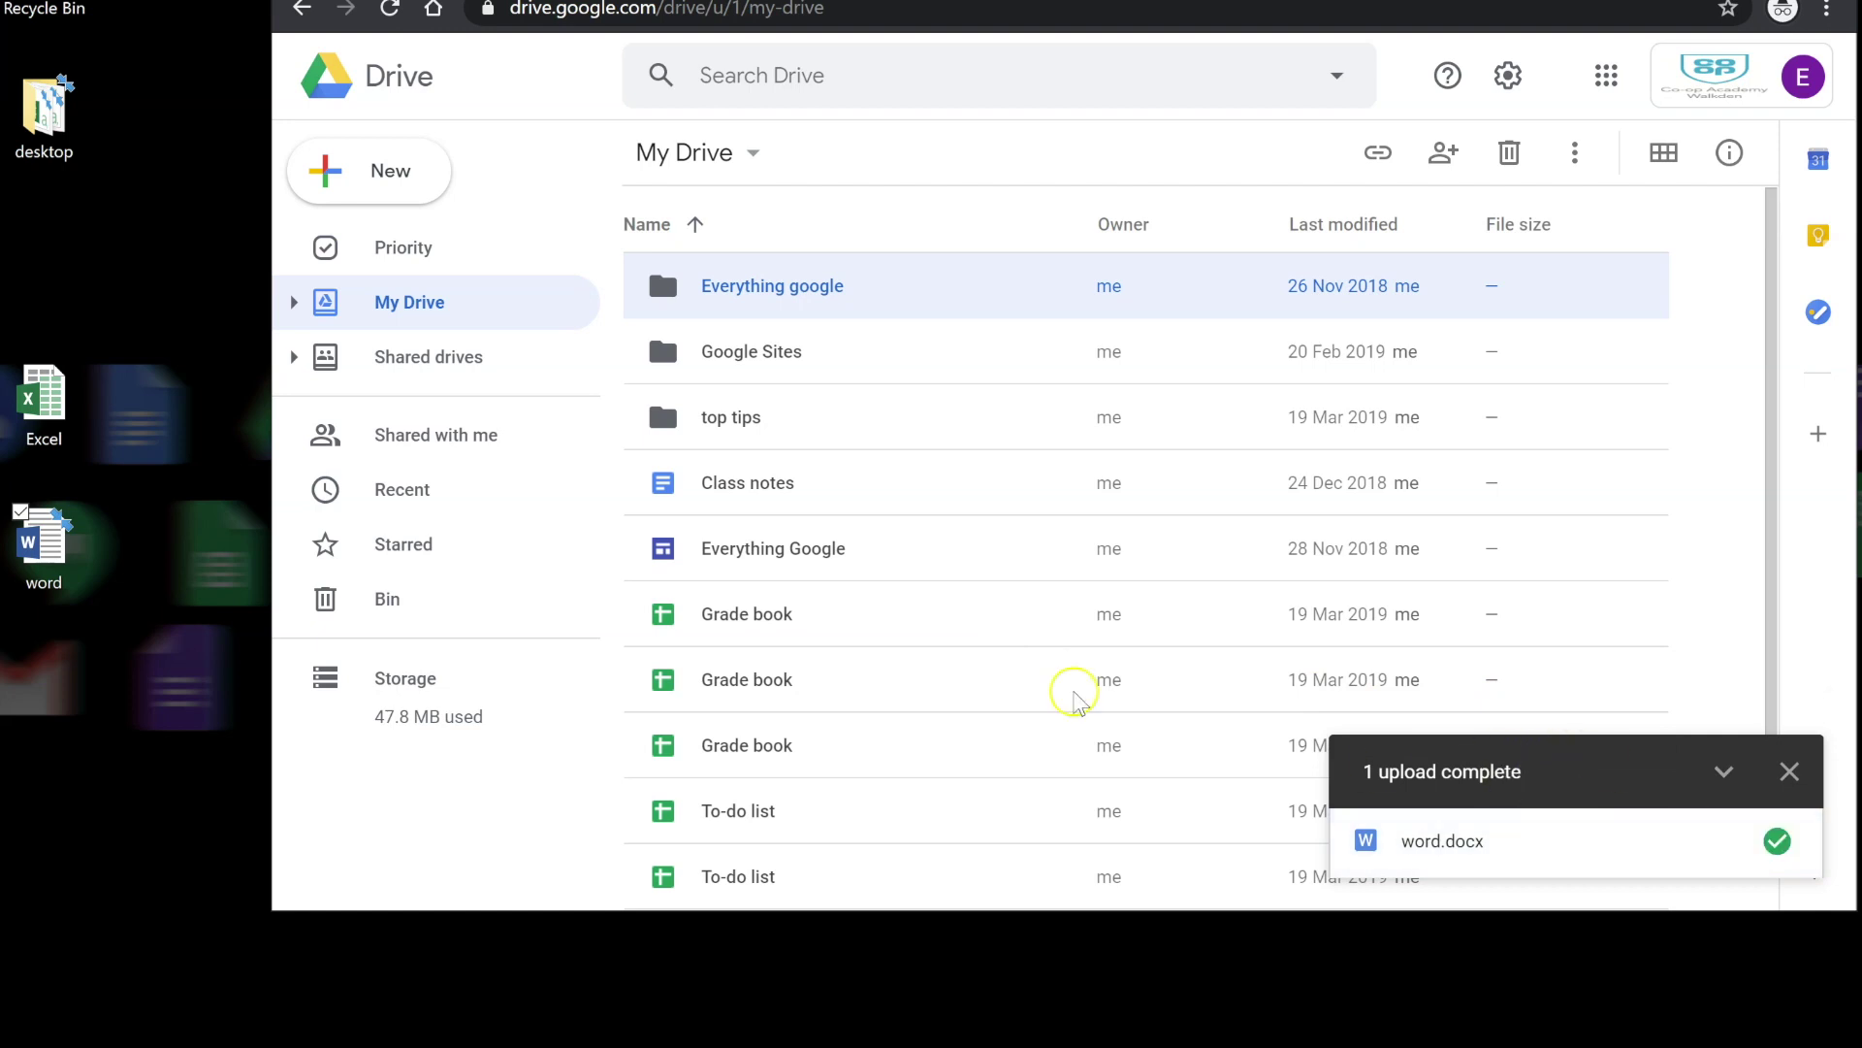
left_click_drag(44, 399, 853, 570)
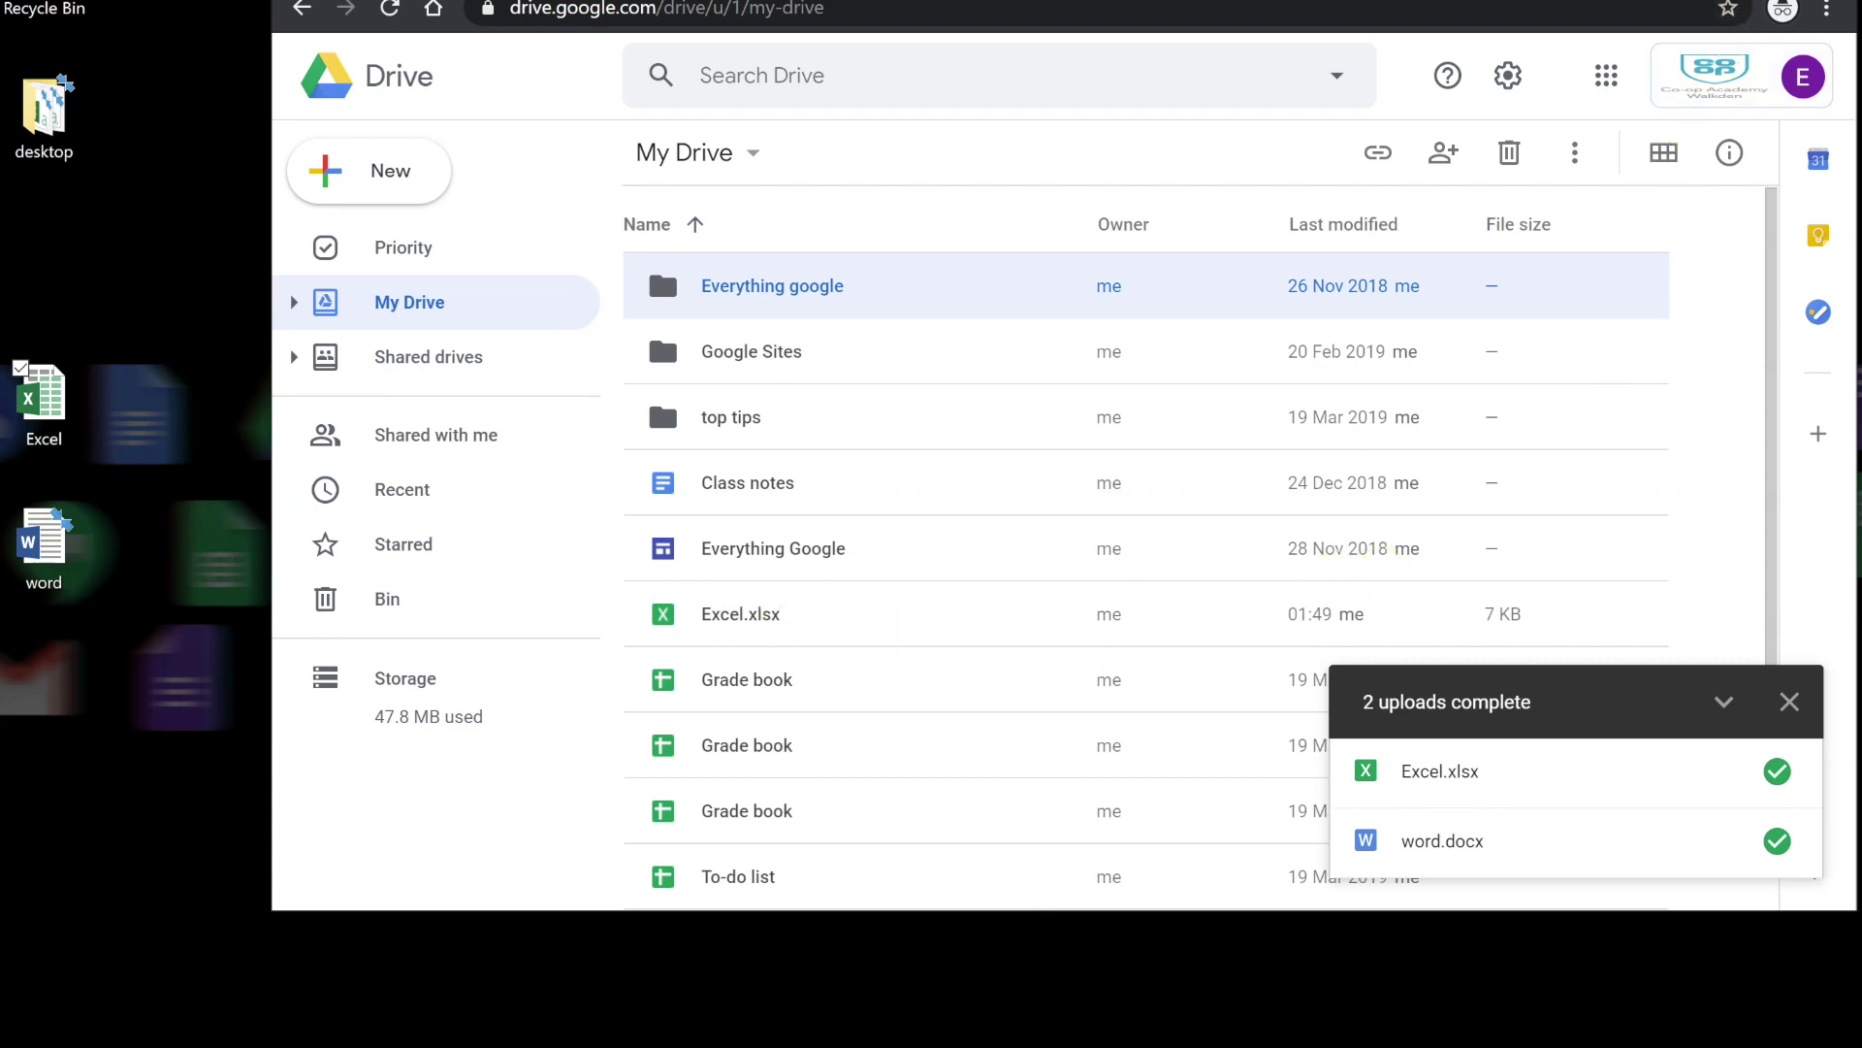
key("super+Up")
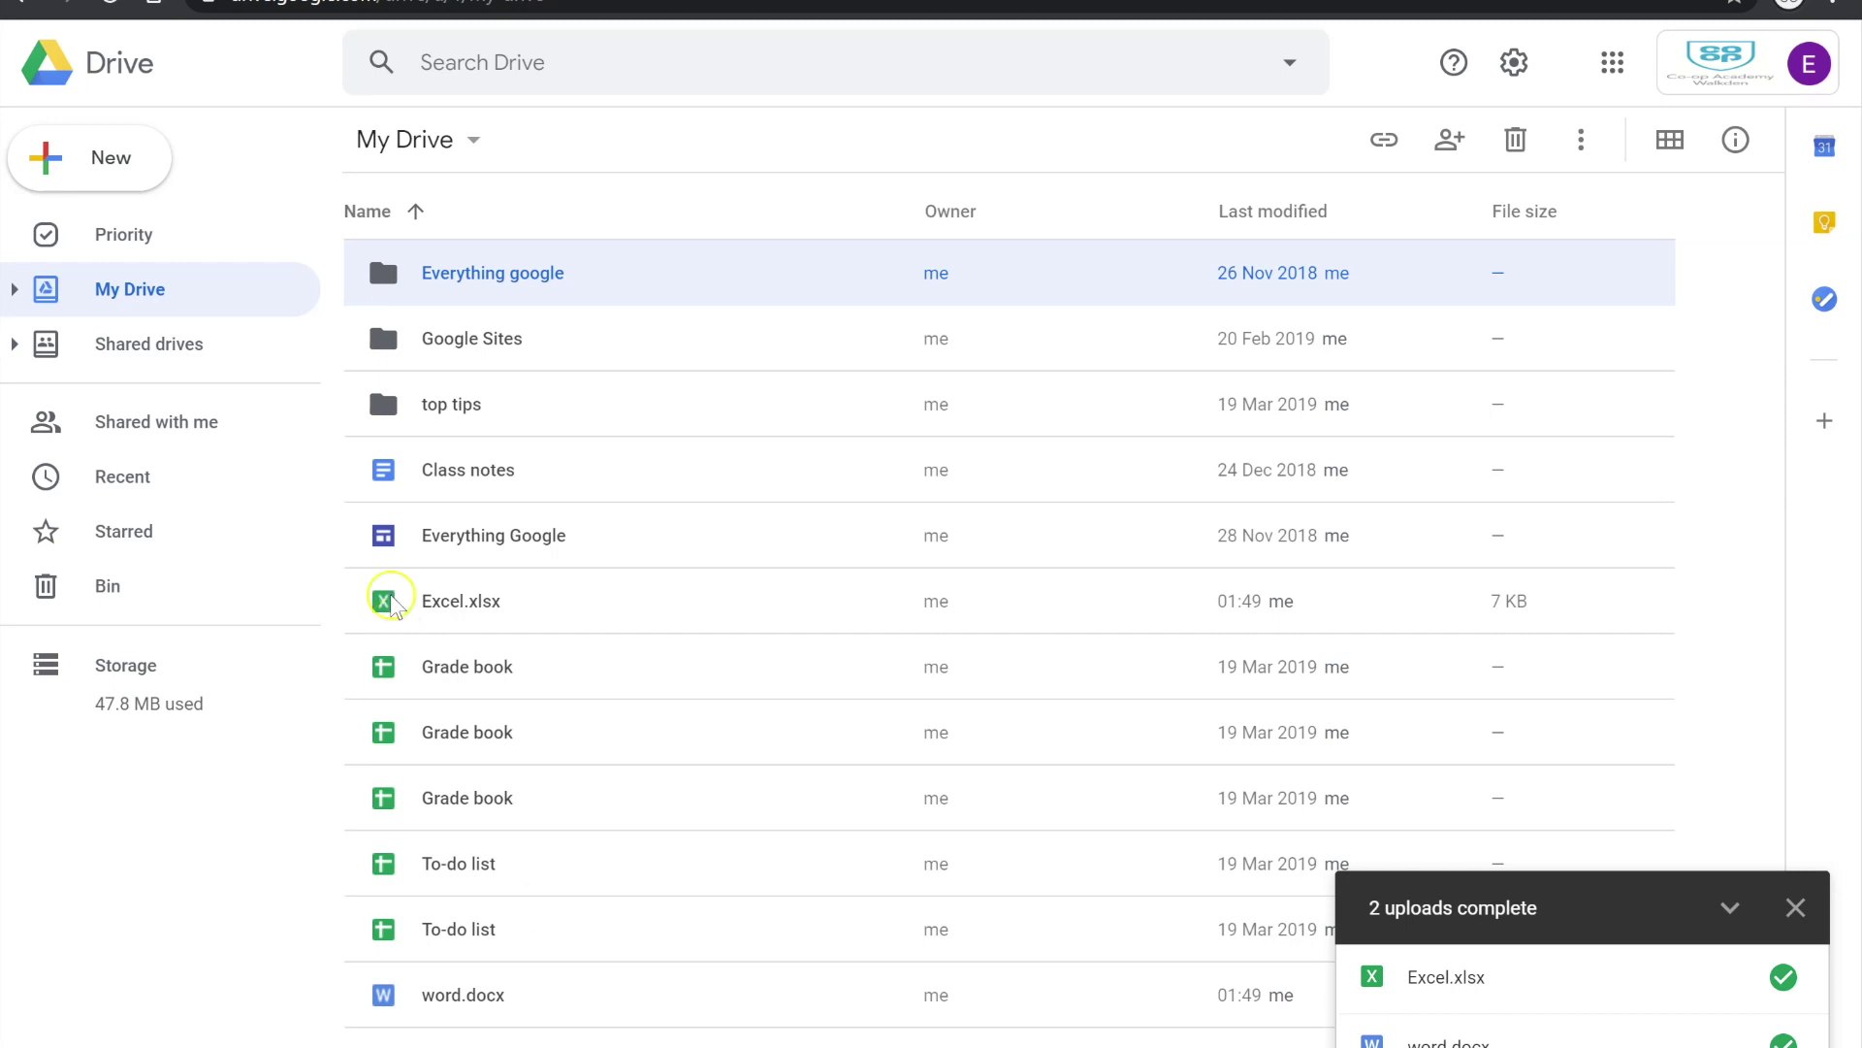
Look through the choices for creating new items, including the additional apps, and dismiss the upload notice
left_click(109, 158)
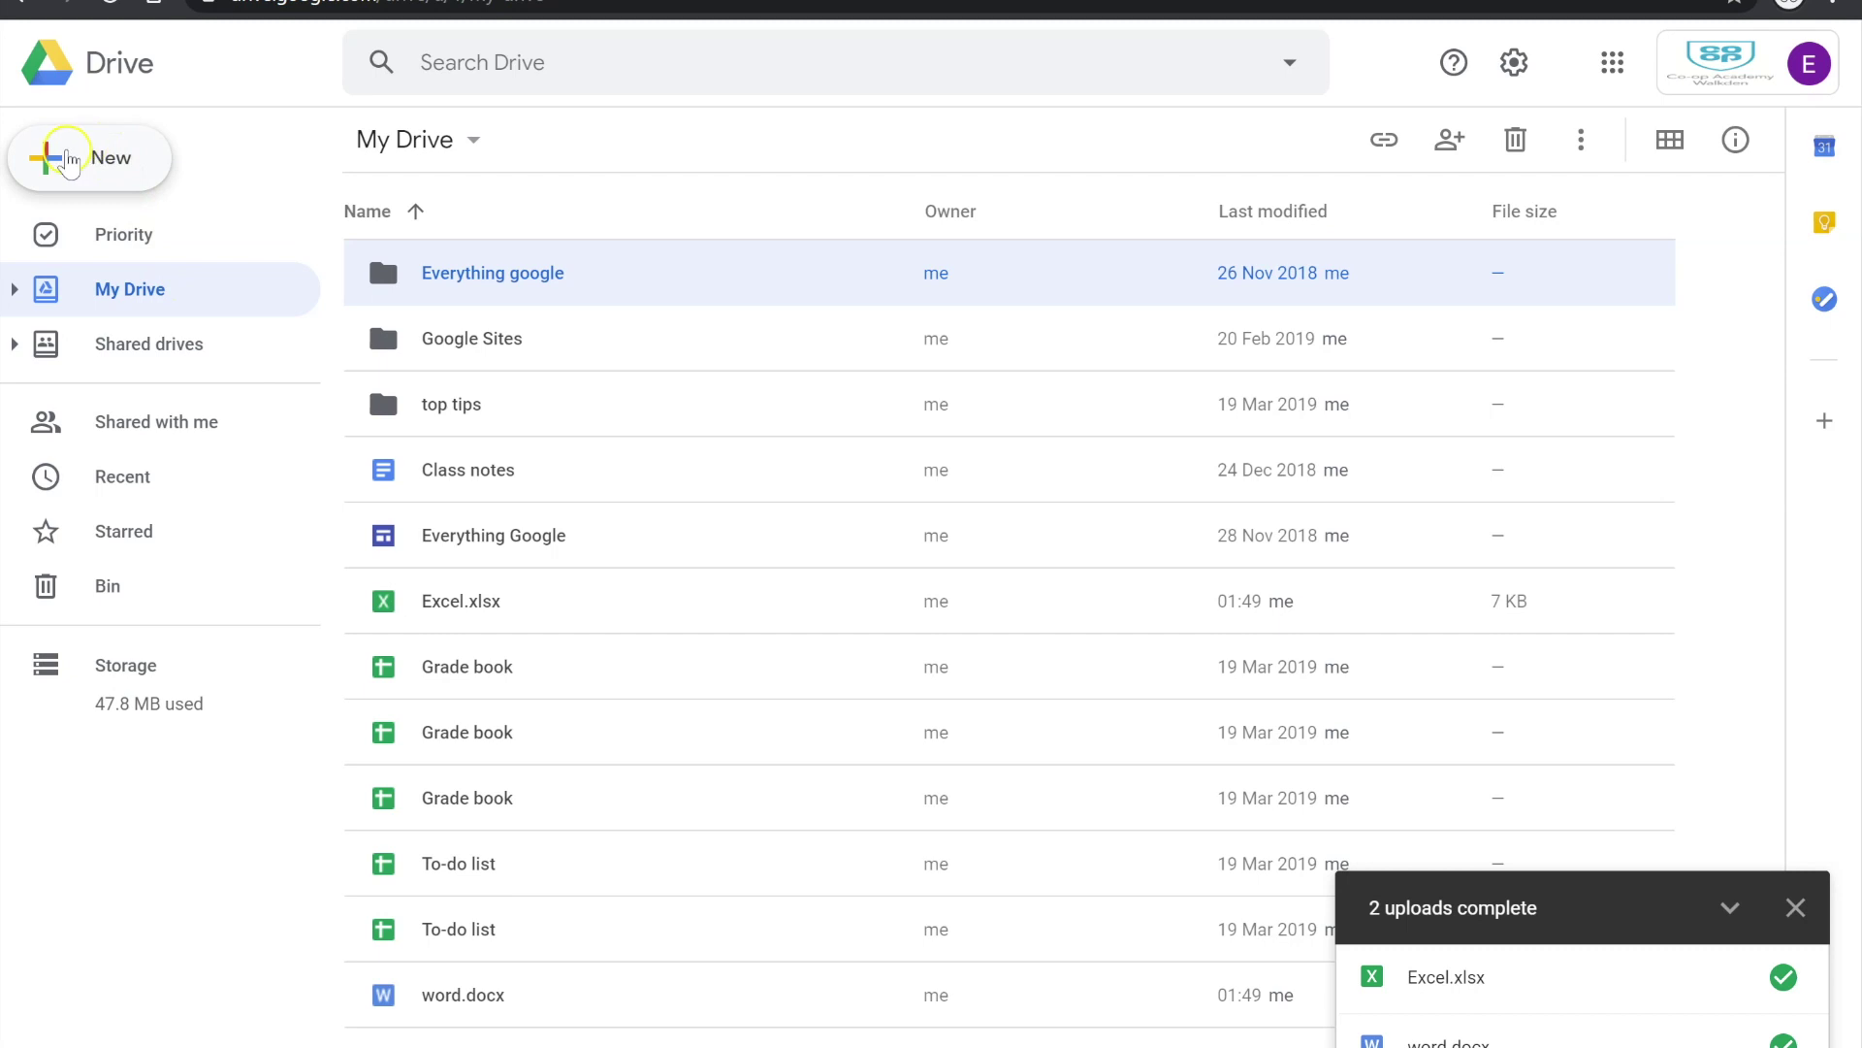
left_click(116, 165)
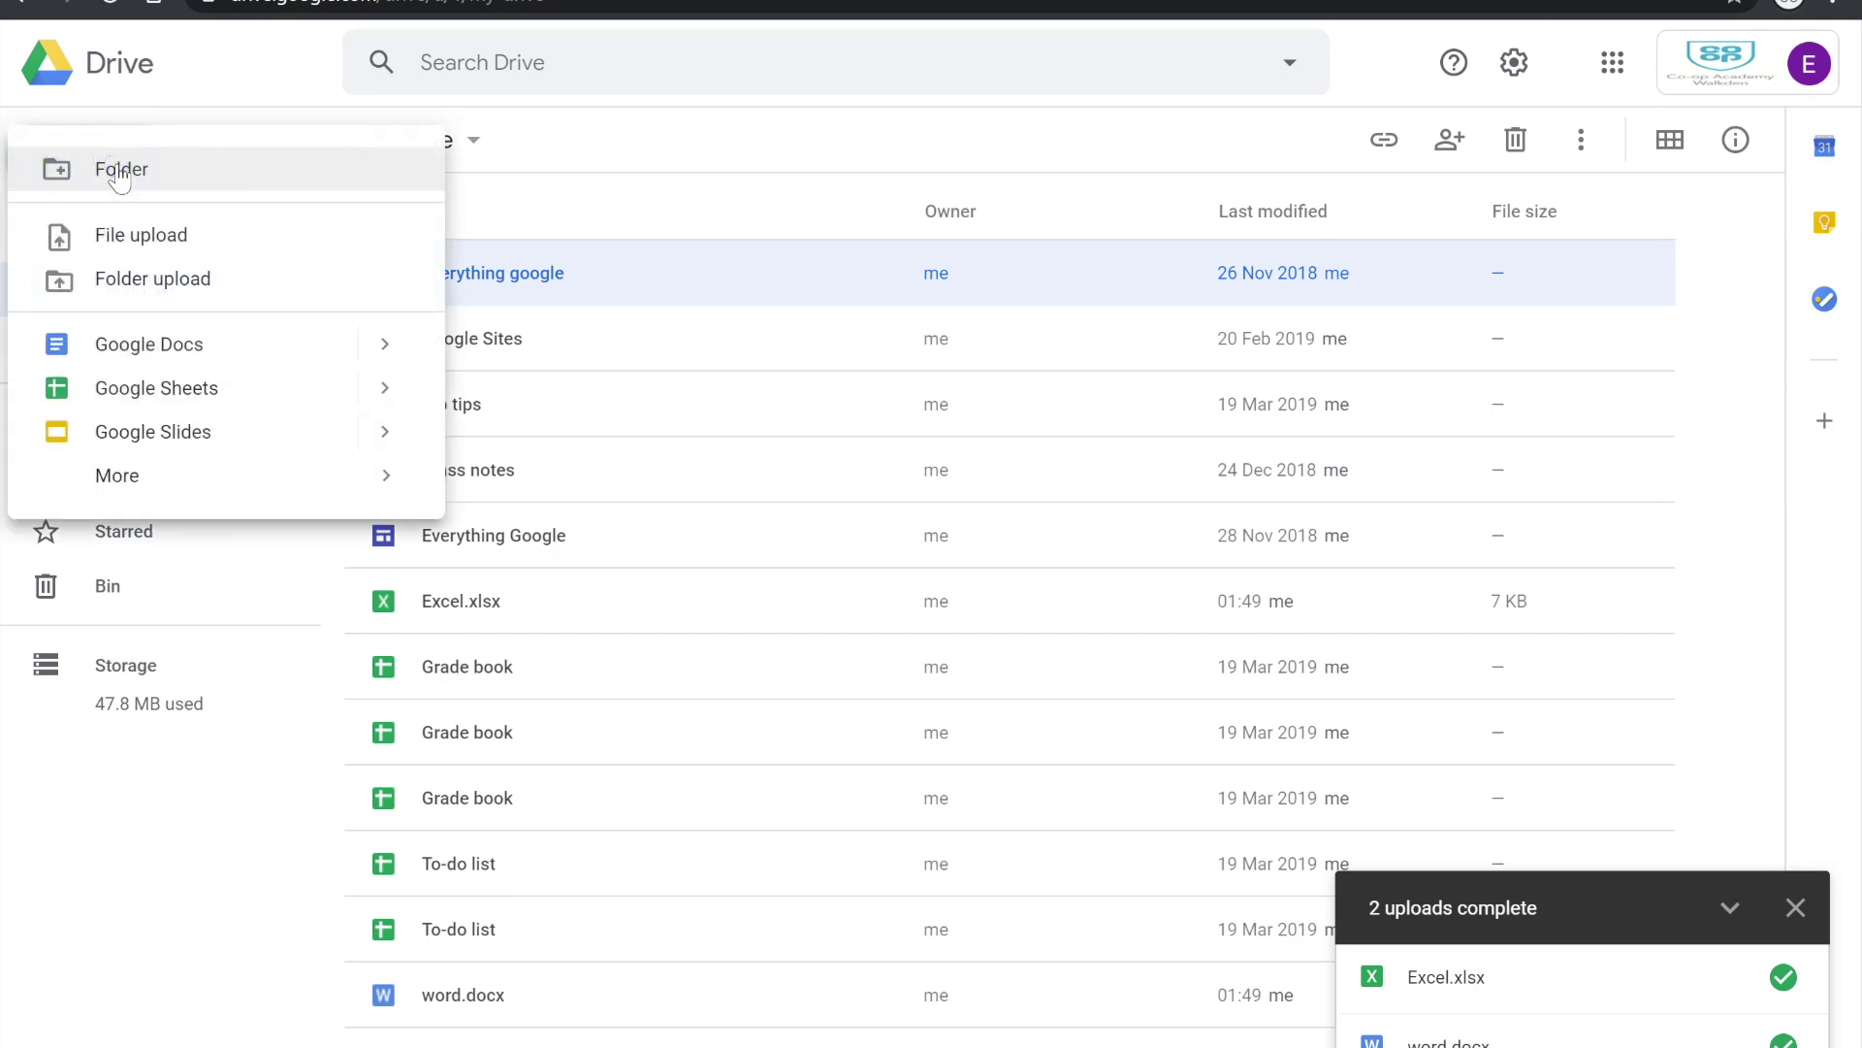
left_click(136, 168)
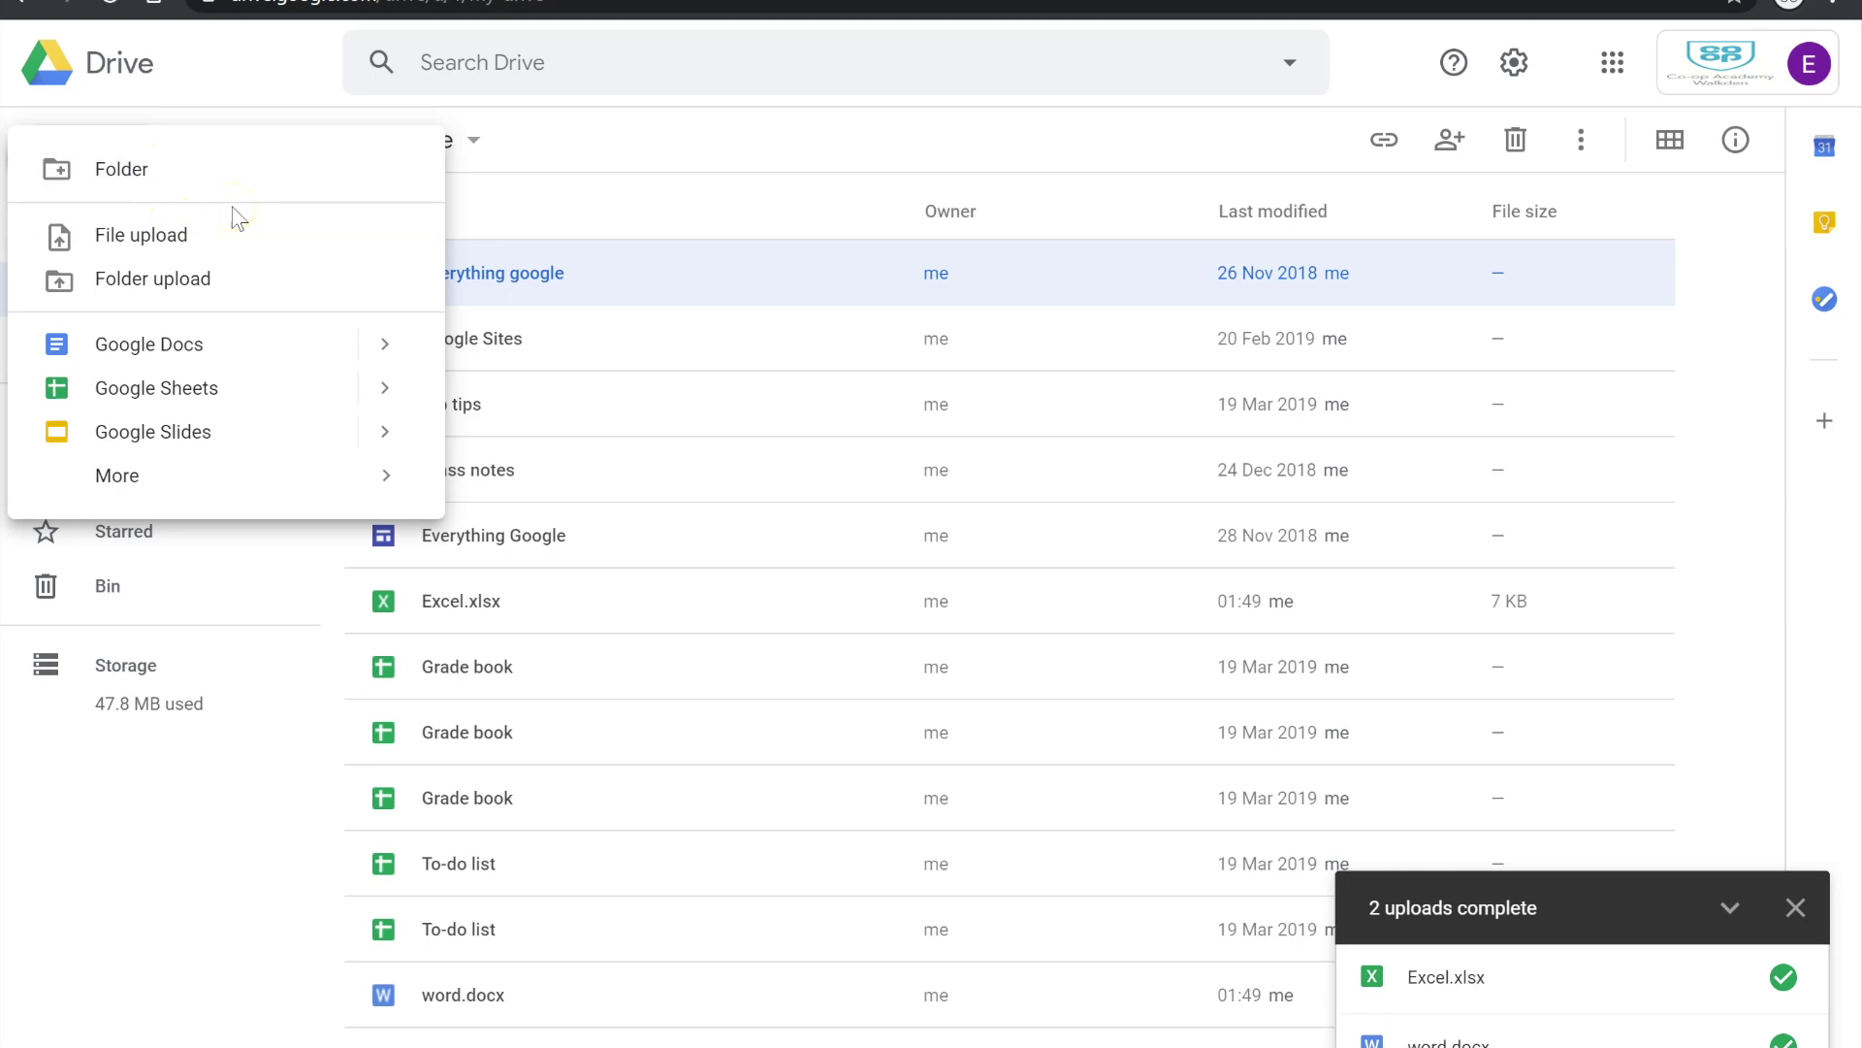
left_click(186, 490)
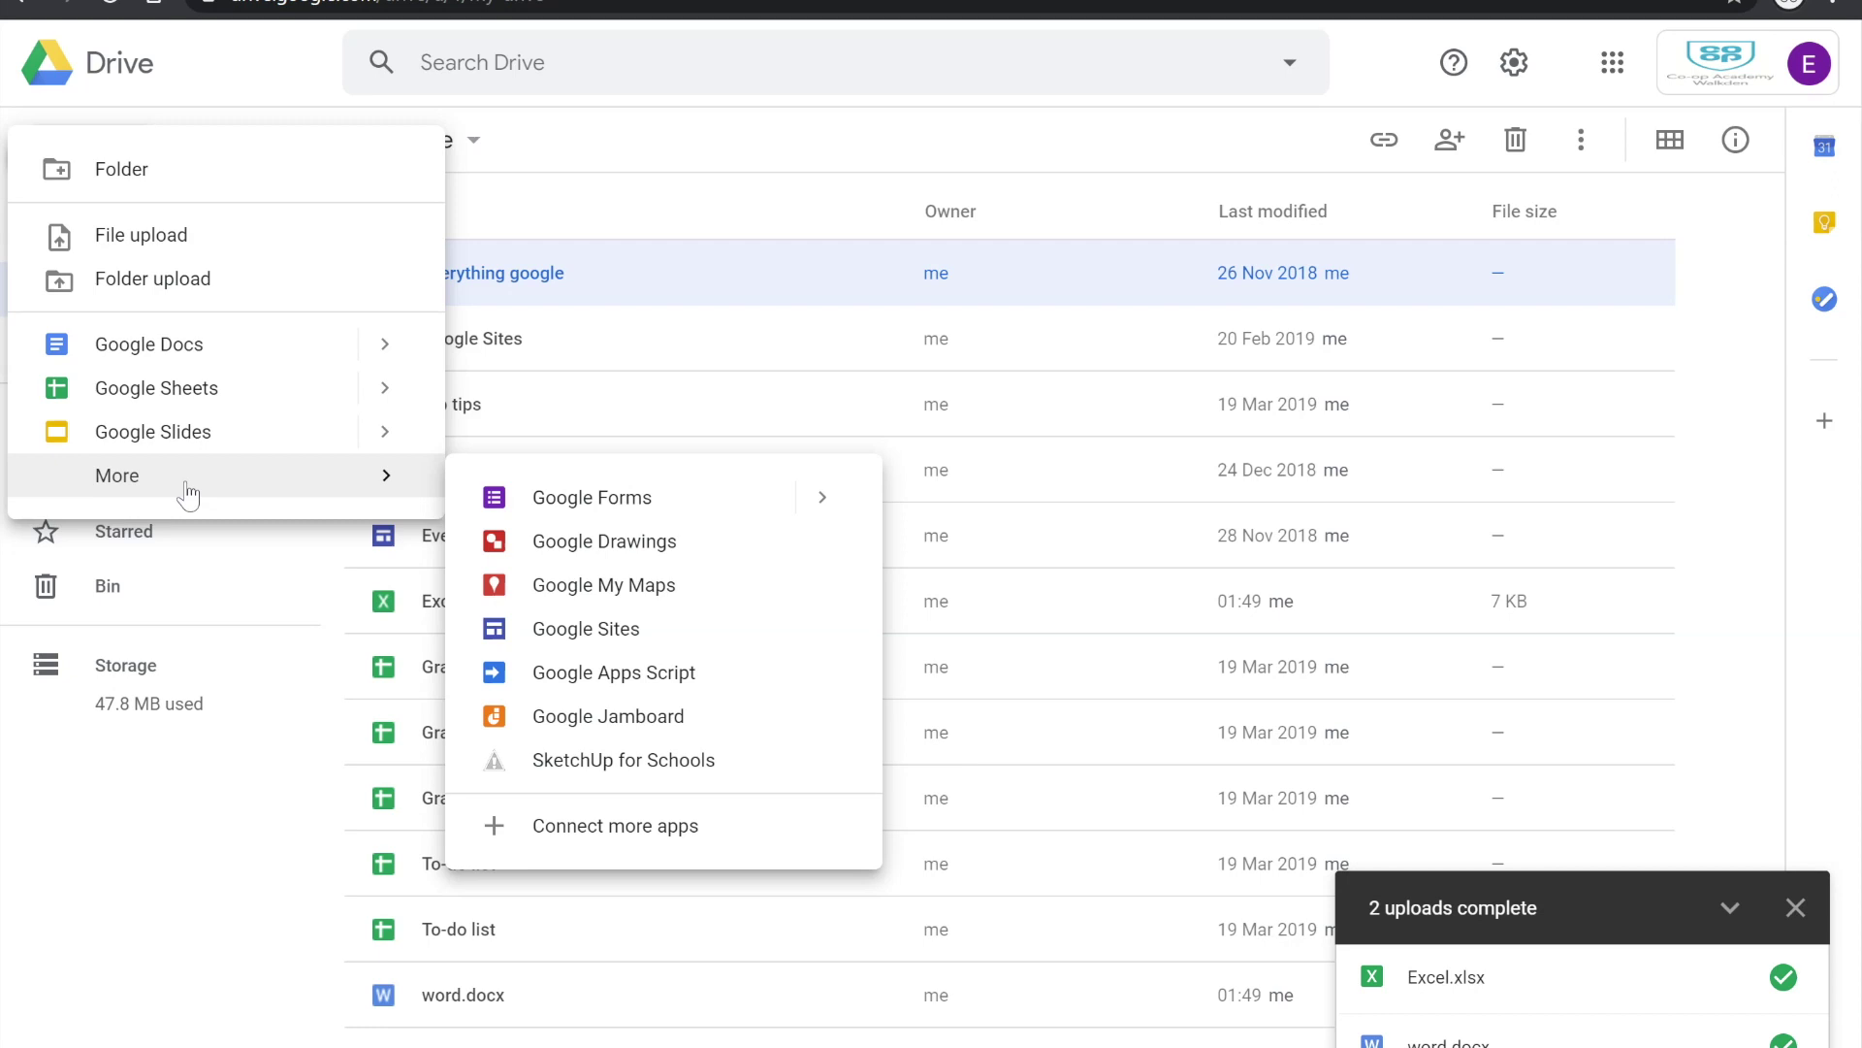
left_click(139, 794)
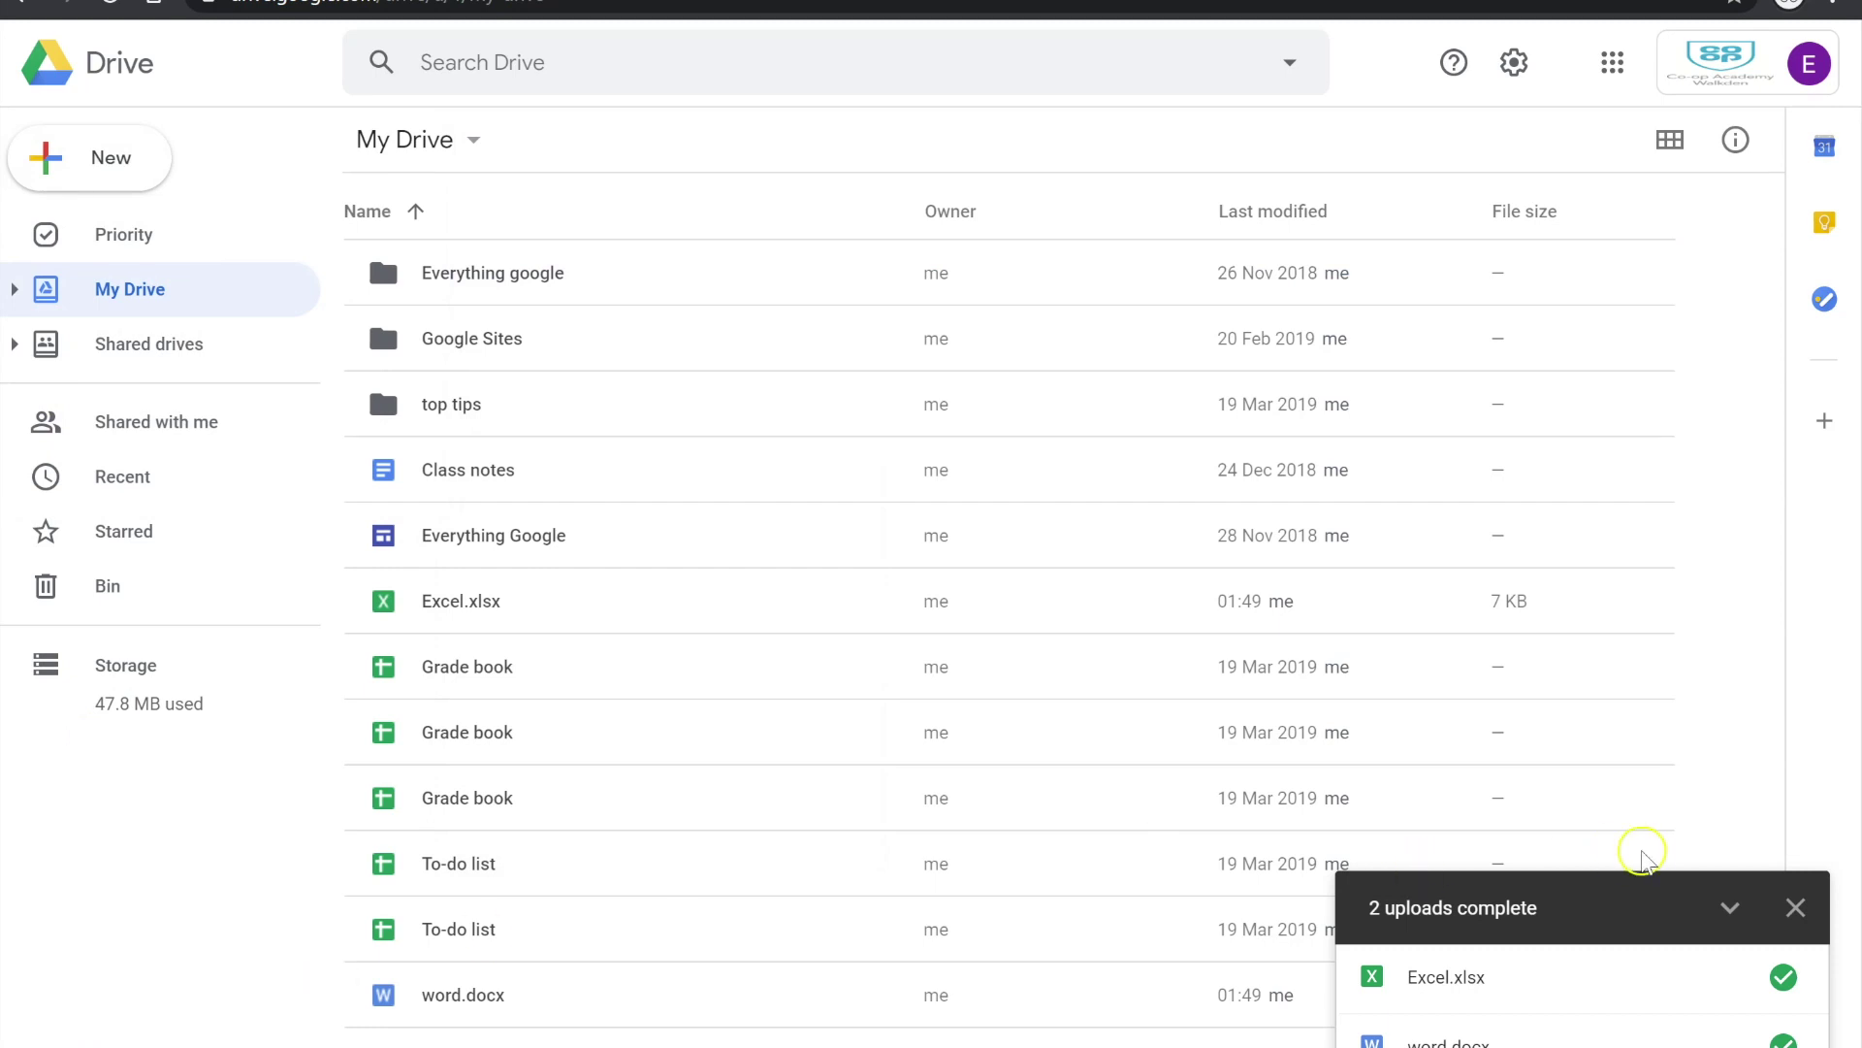
left_click(1795, 908)
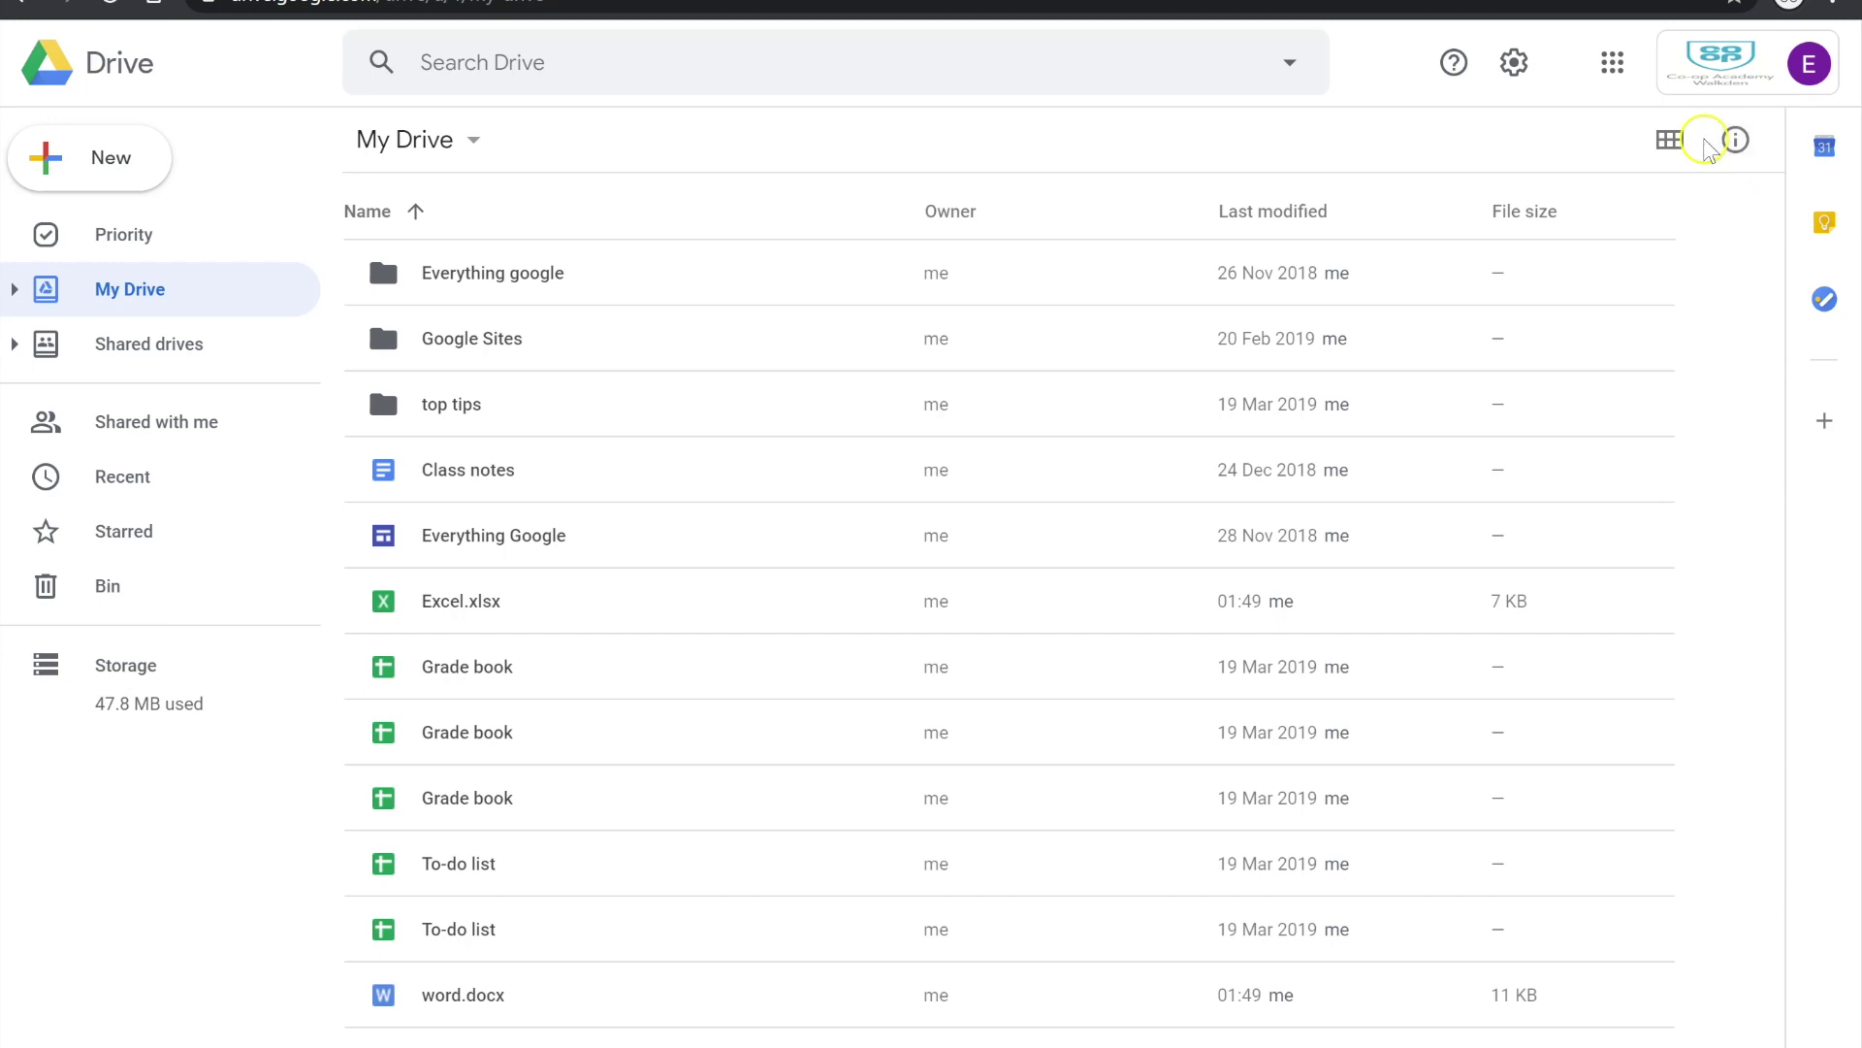
View the activity of My Drive, word.docx and the top tips folder, plus the folder's details
left_click(1736, 143)
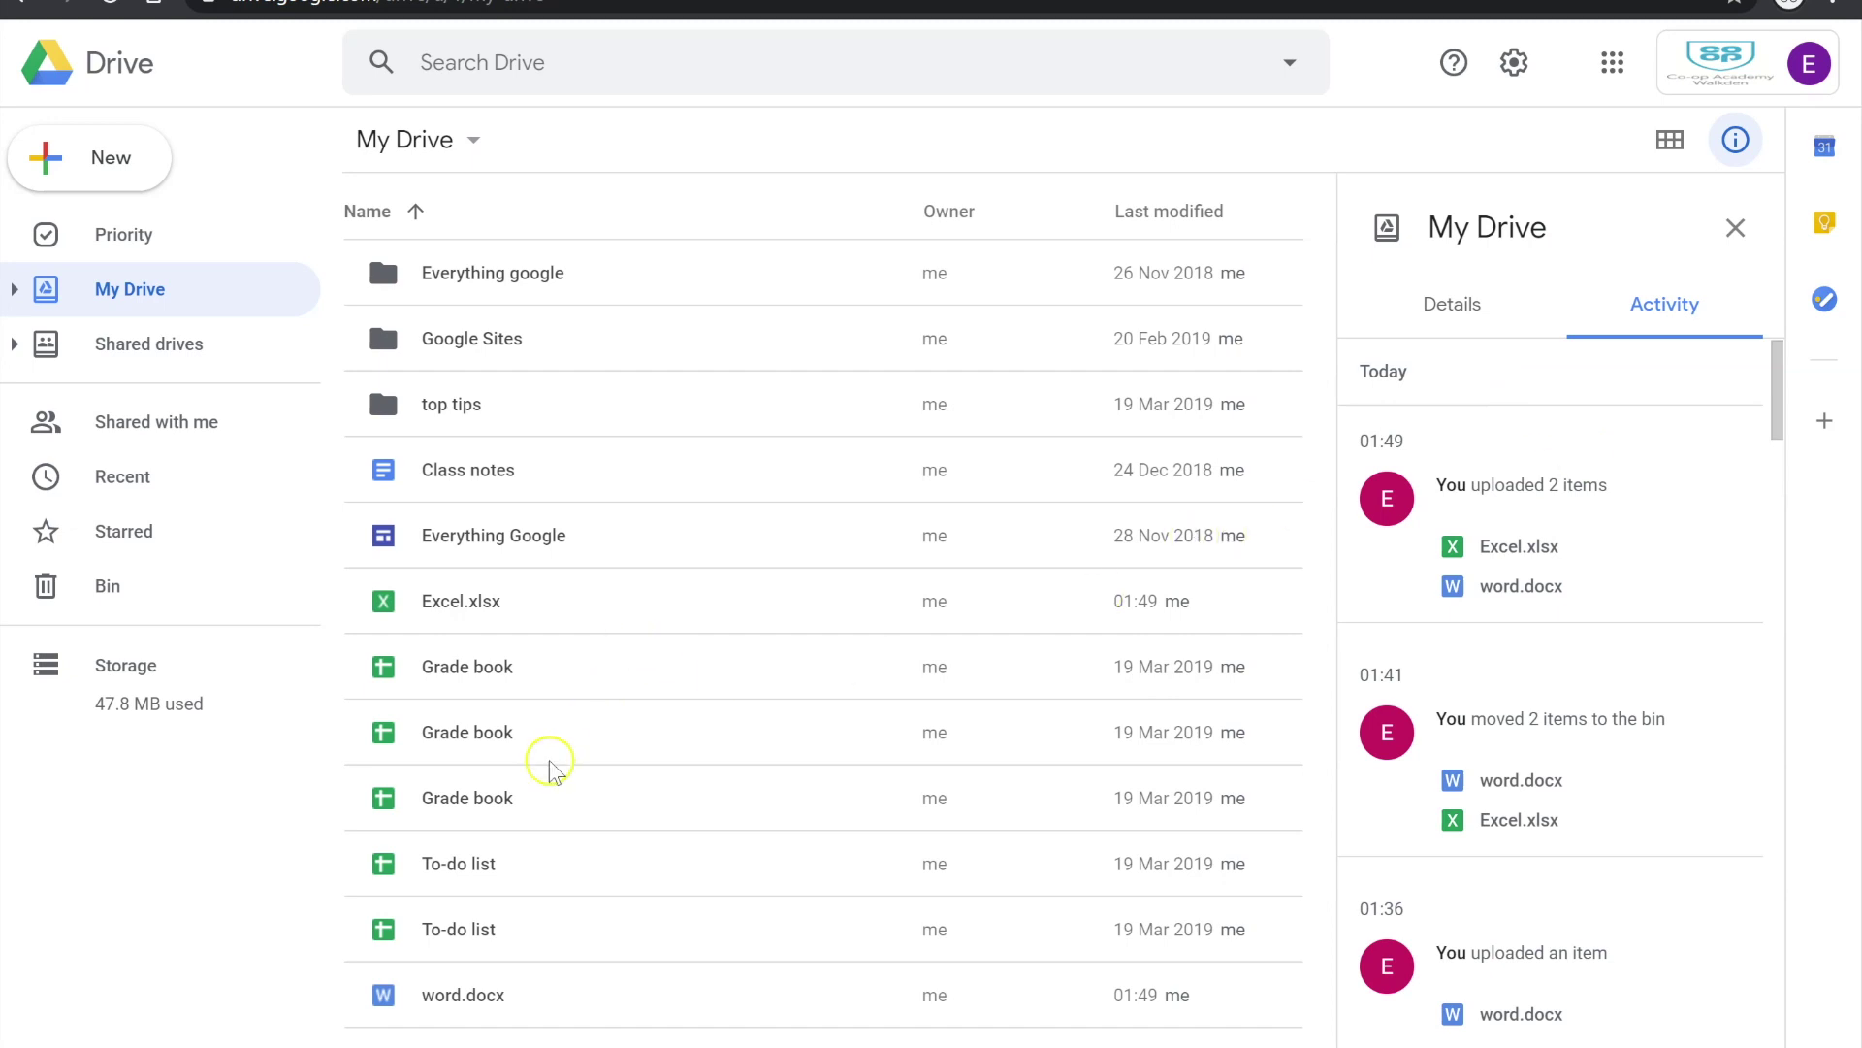
left_click(487, 1002)
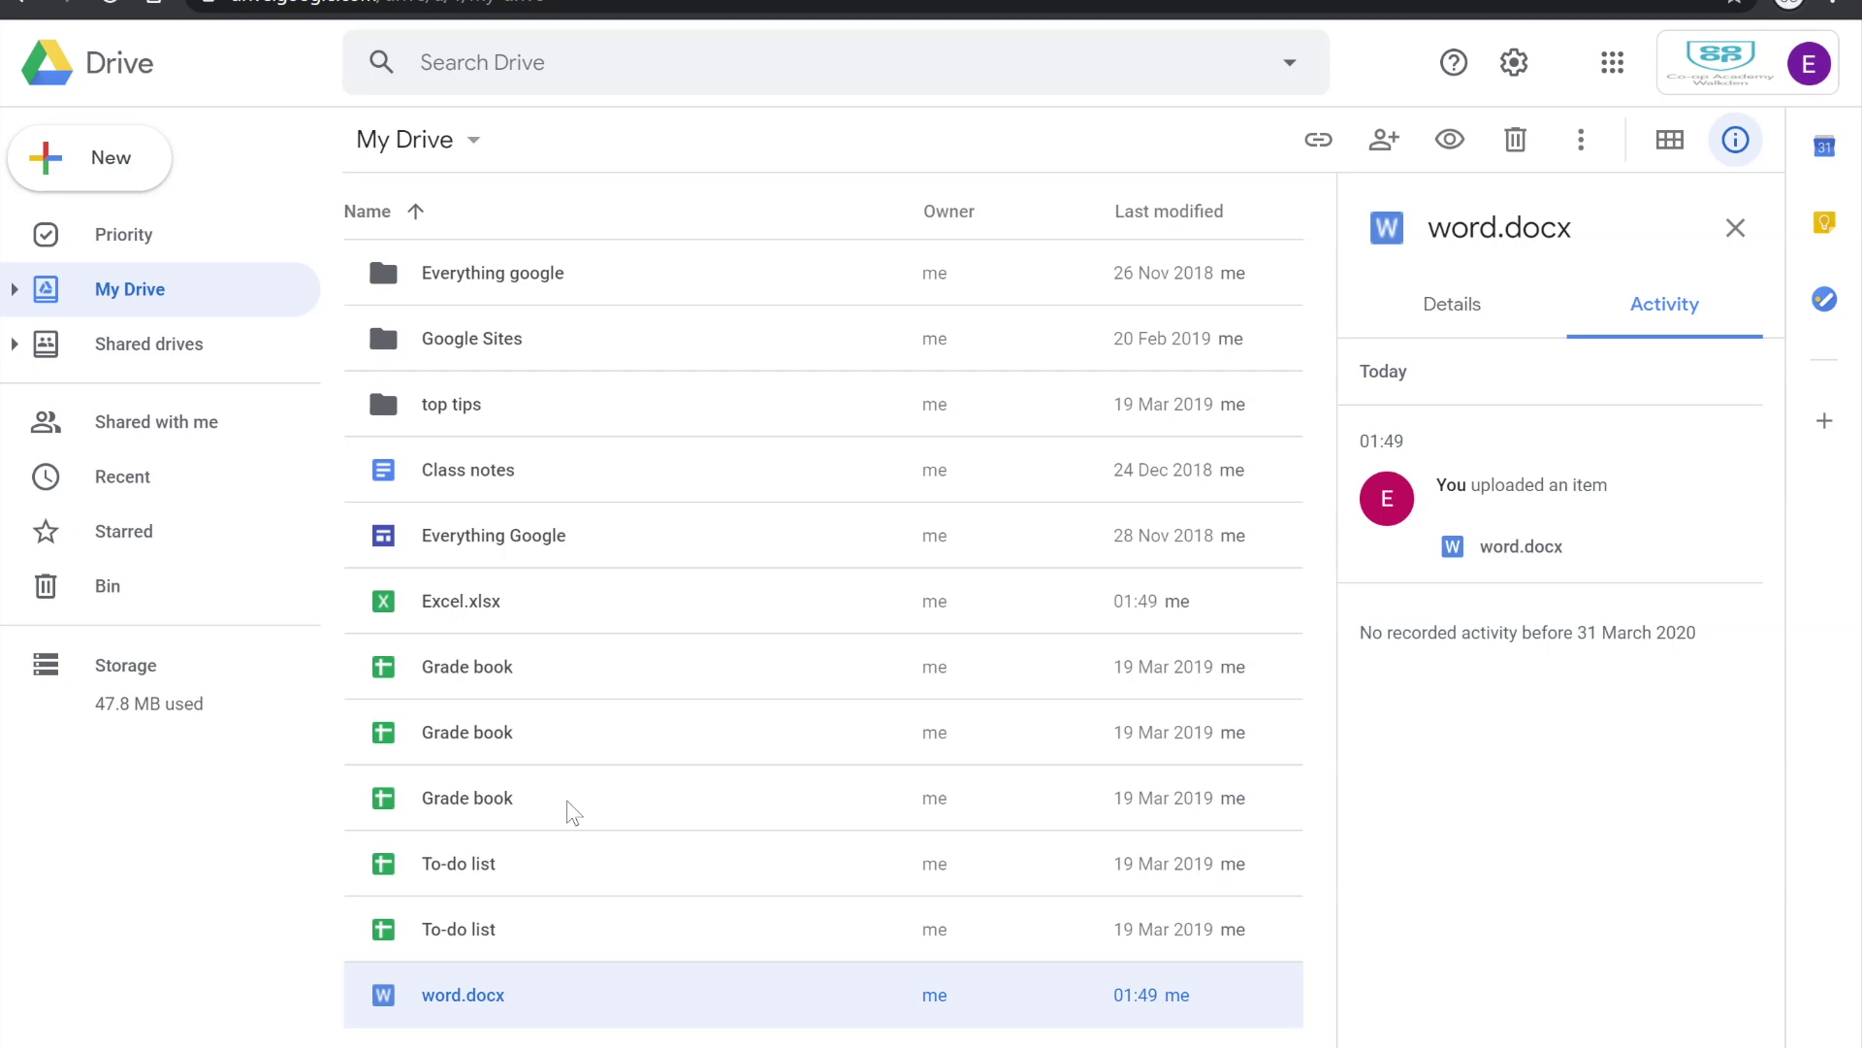
left_click(463, 412)
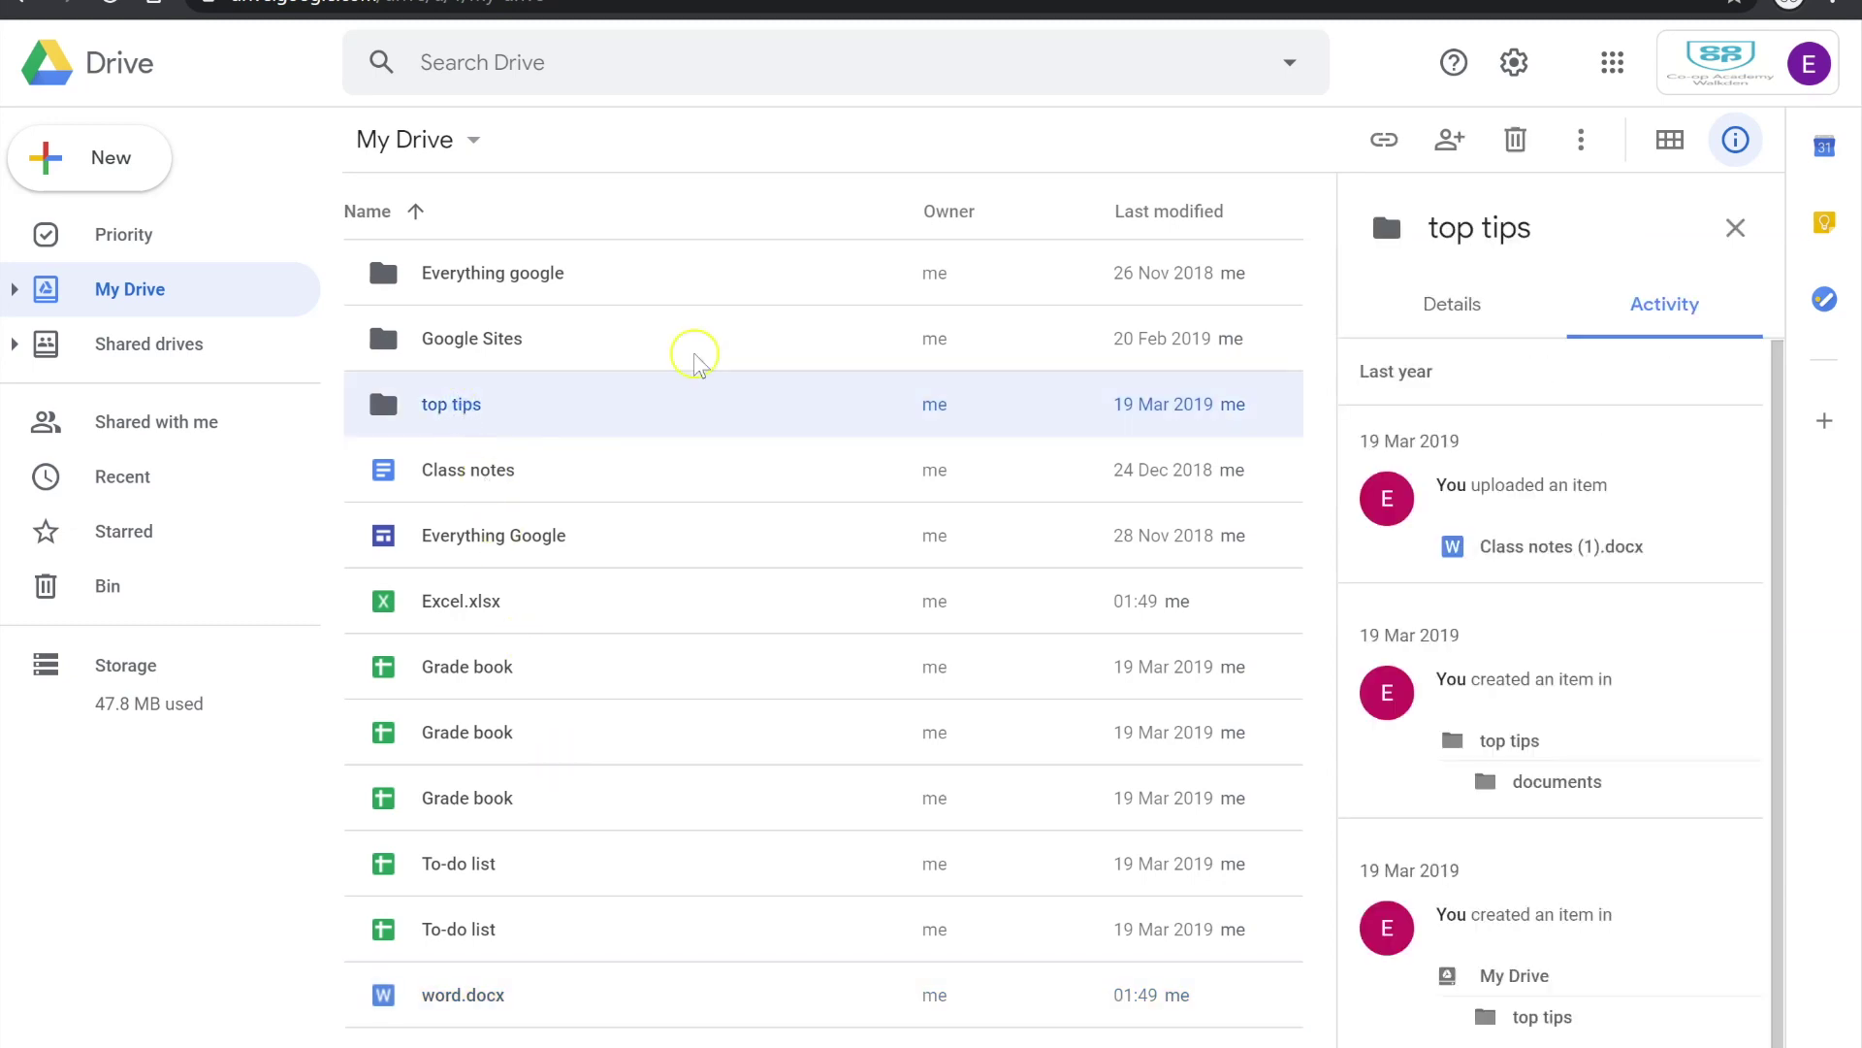
left_click(1452, 306)
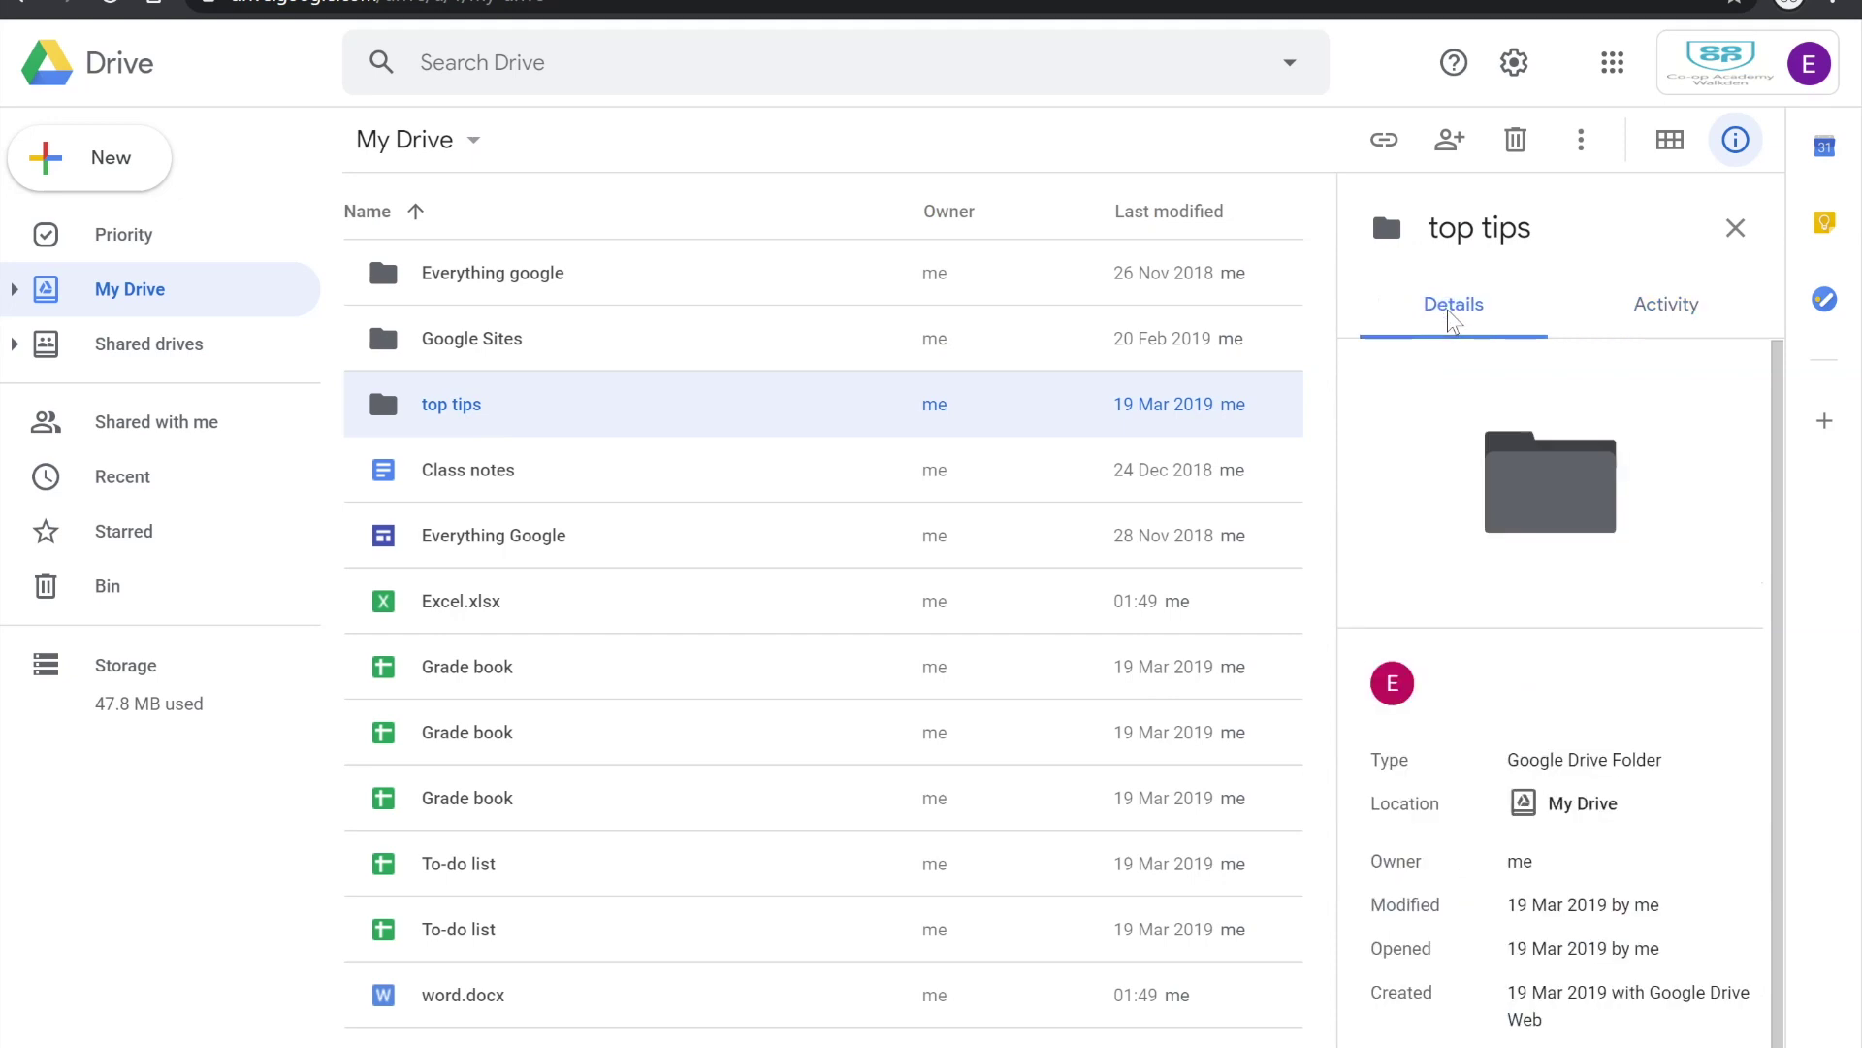
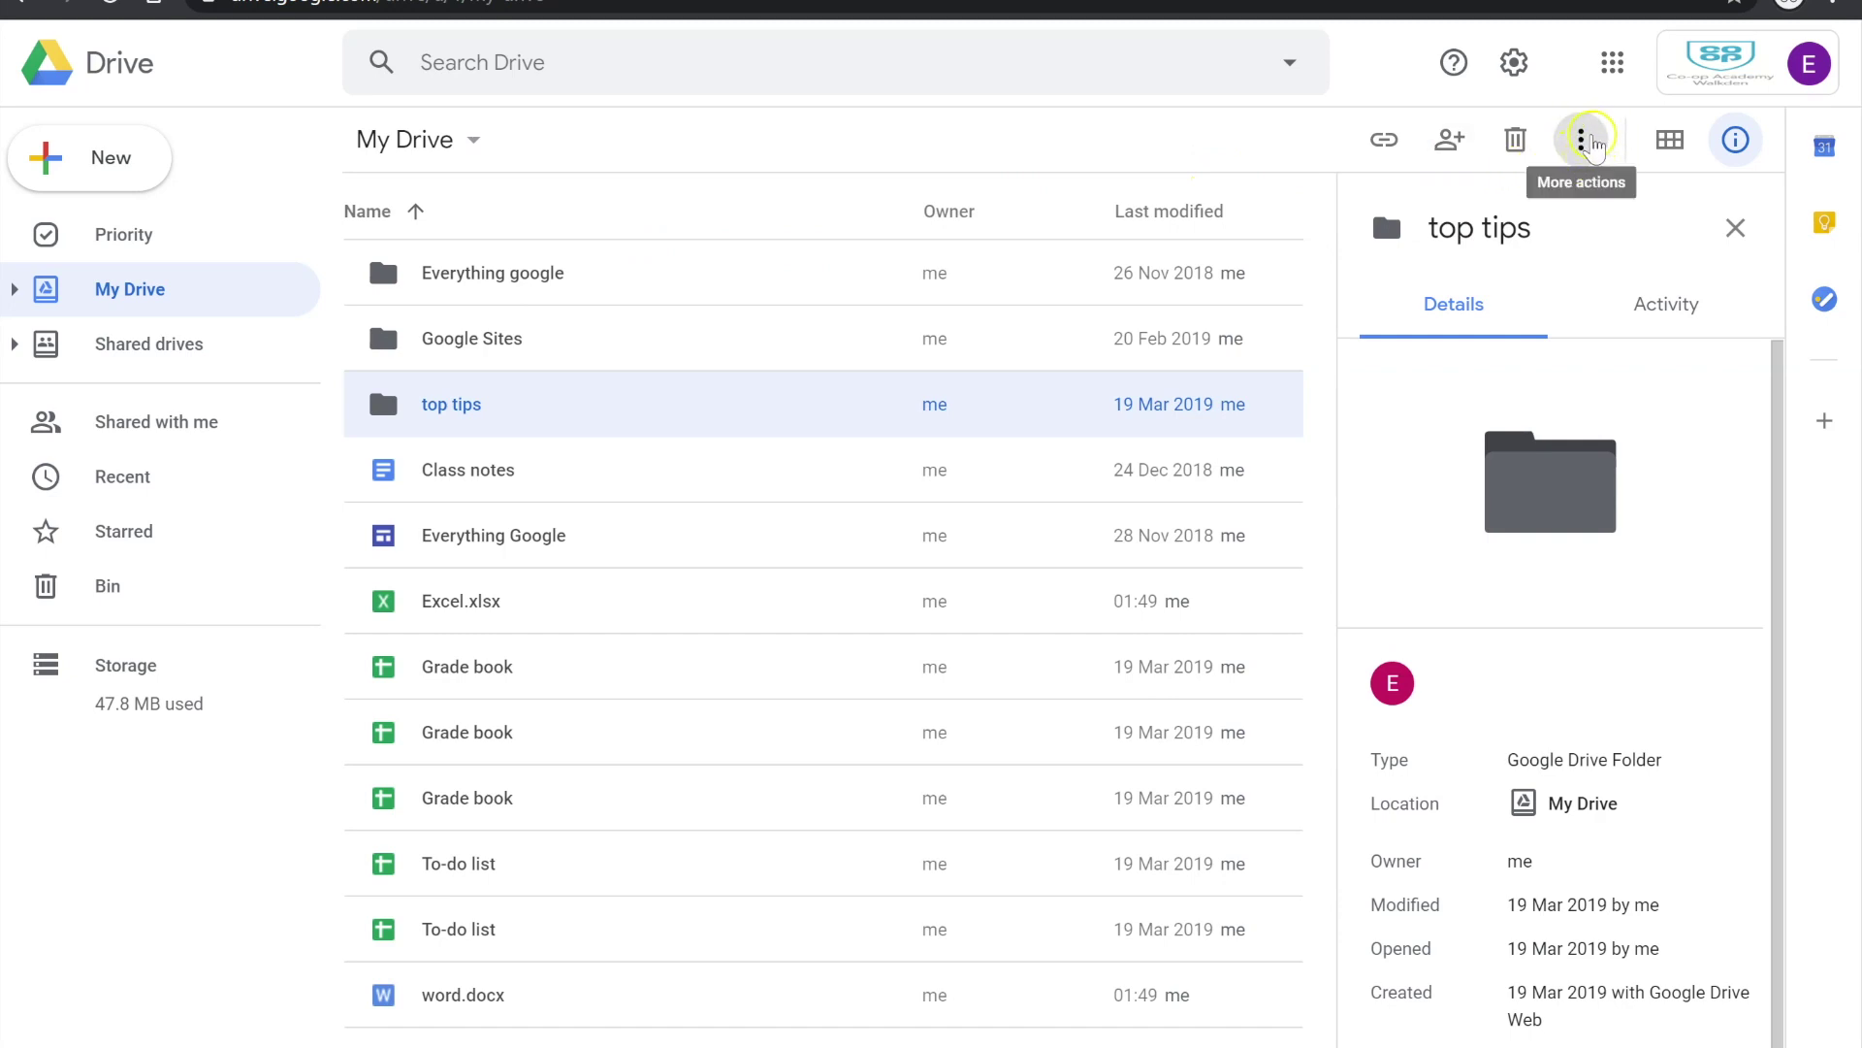
Add the top tips folder to Starred and view the list of starred items
left_click(1584, 142)
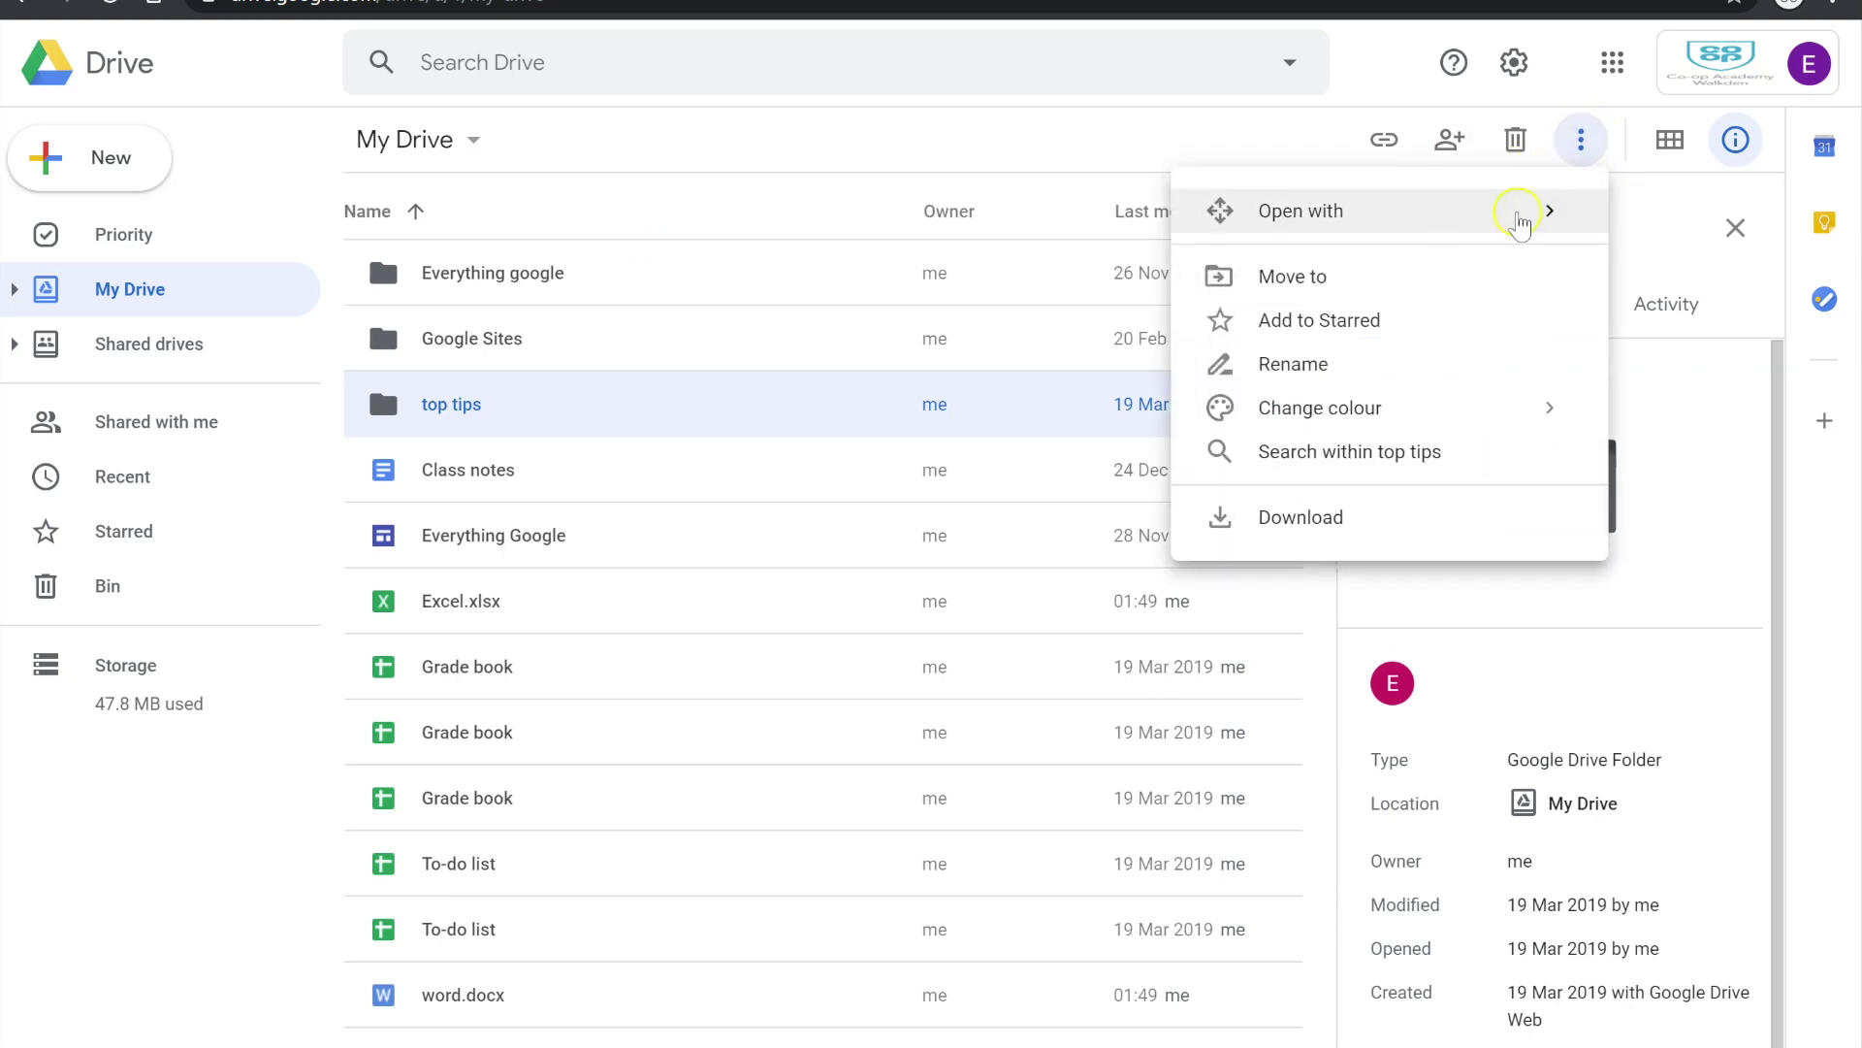
mouse_move(1385, 425)
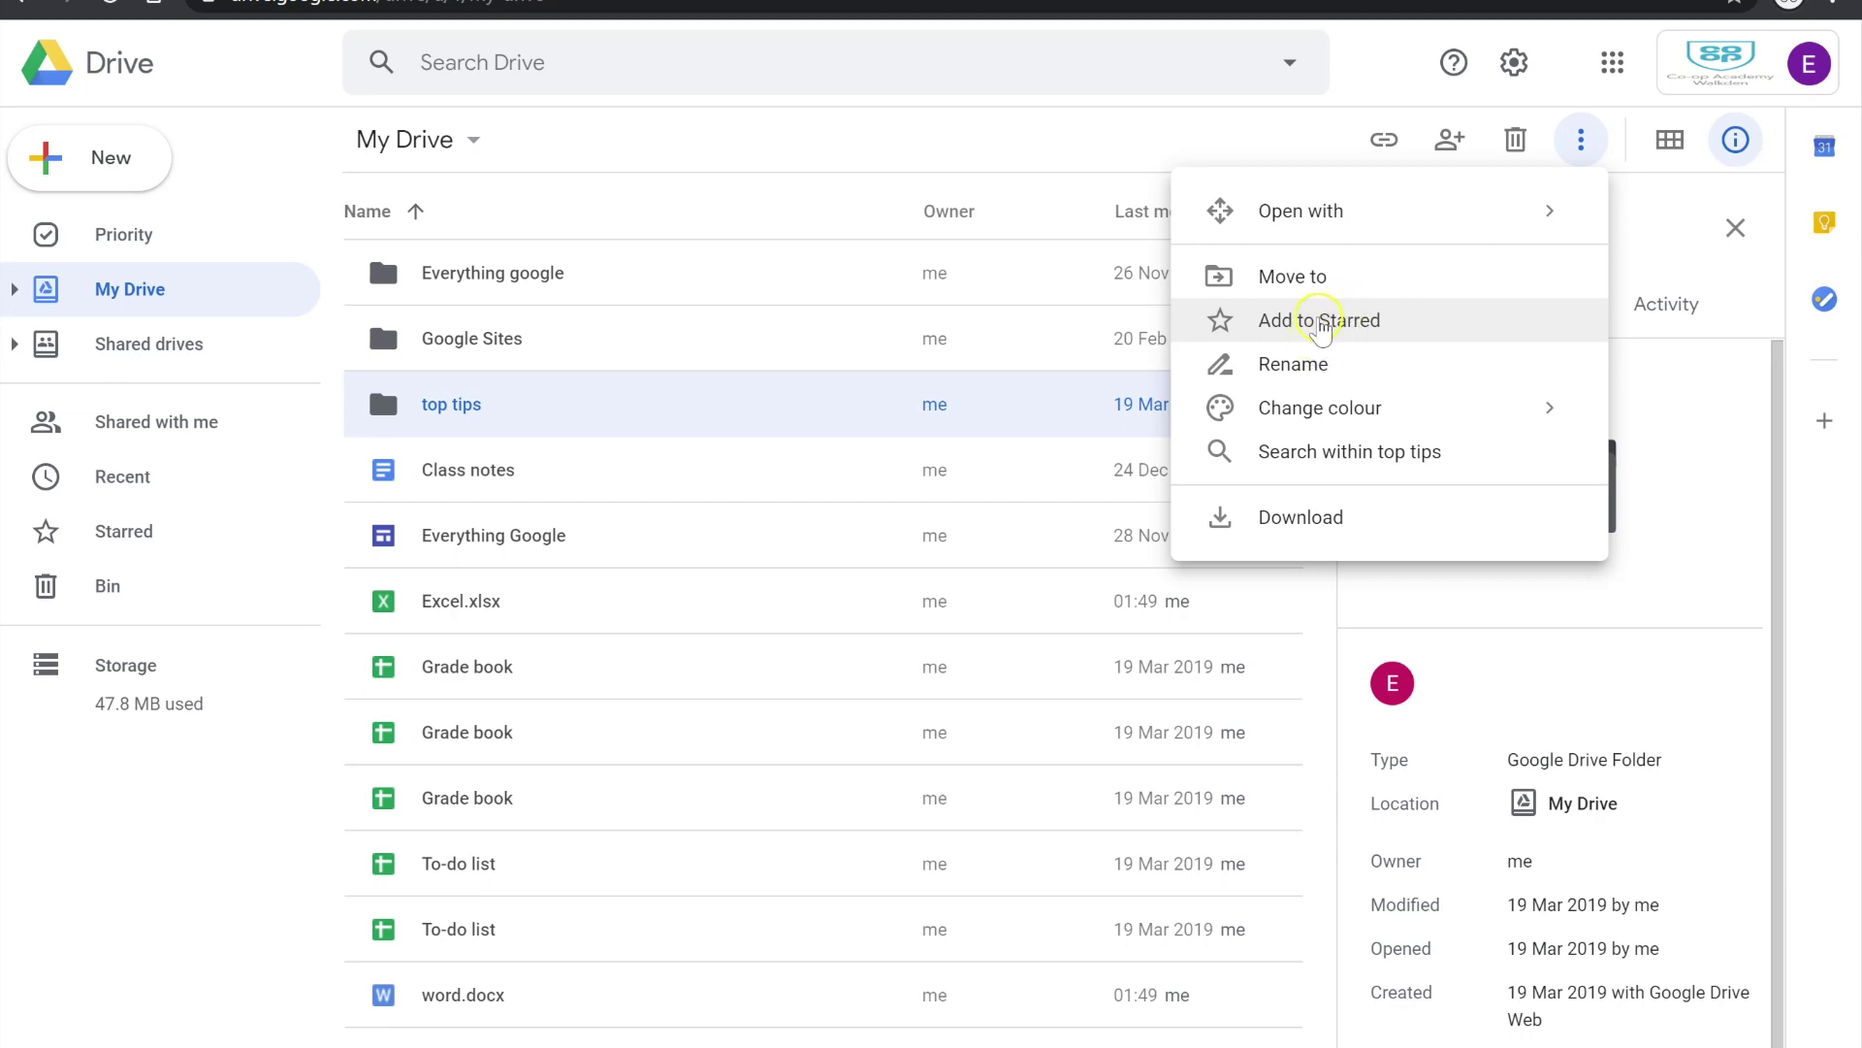
left_click(1321, 330)
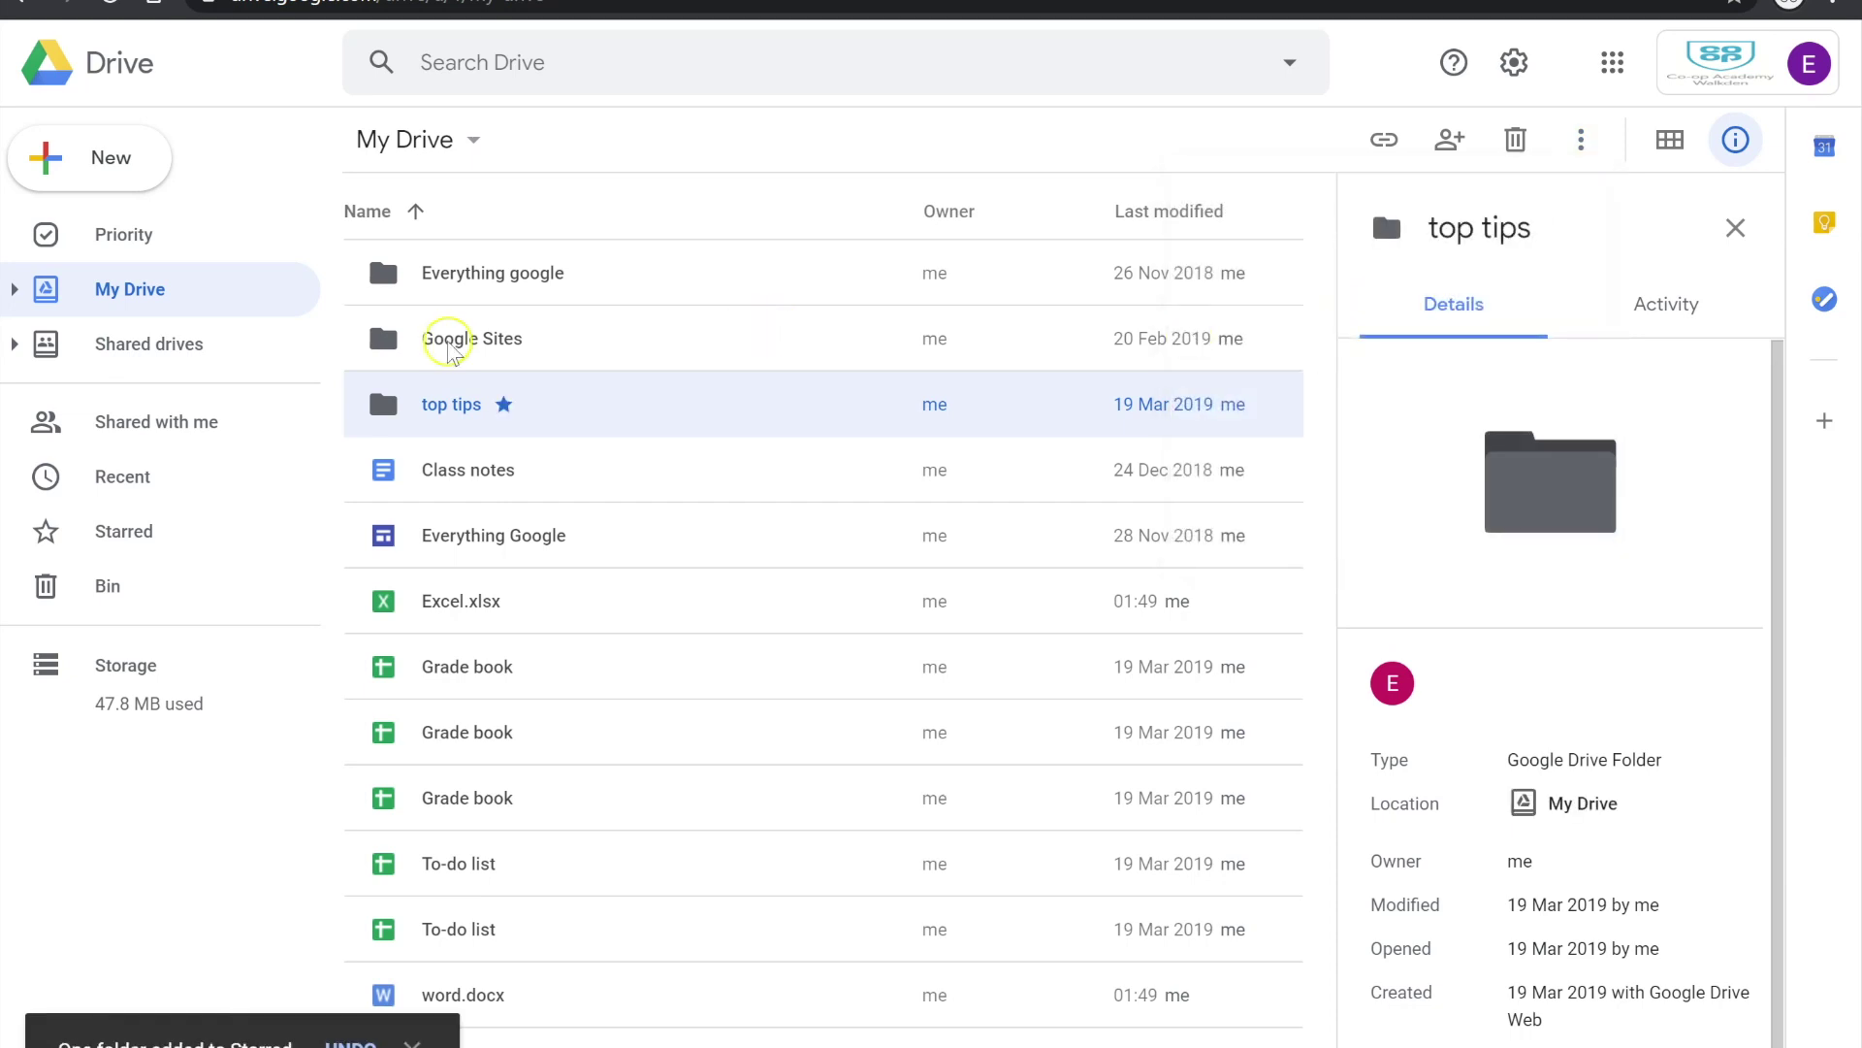
left_click(126, 535)
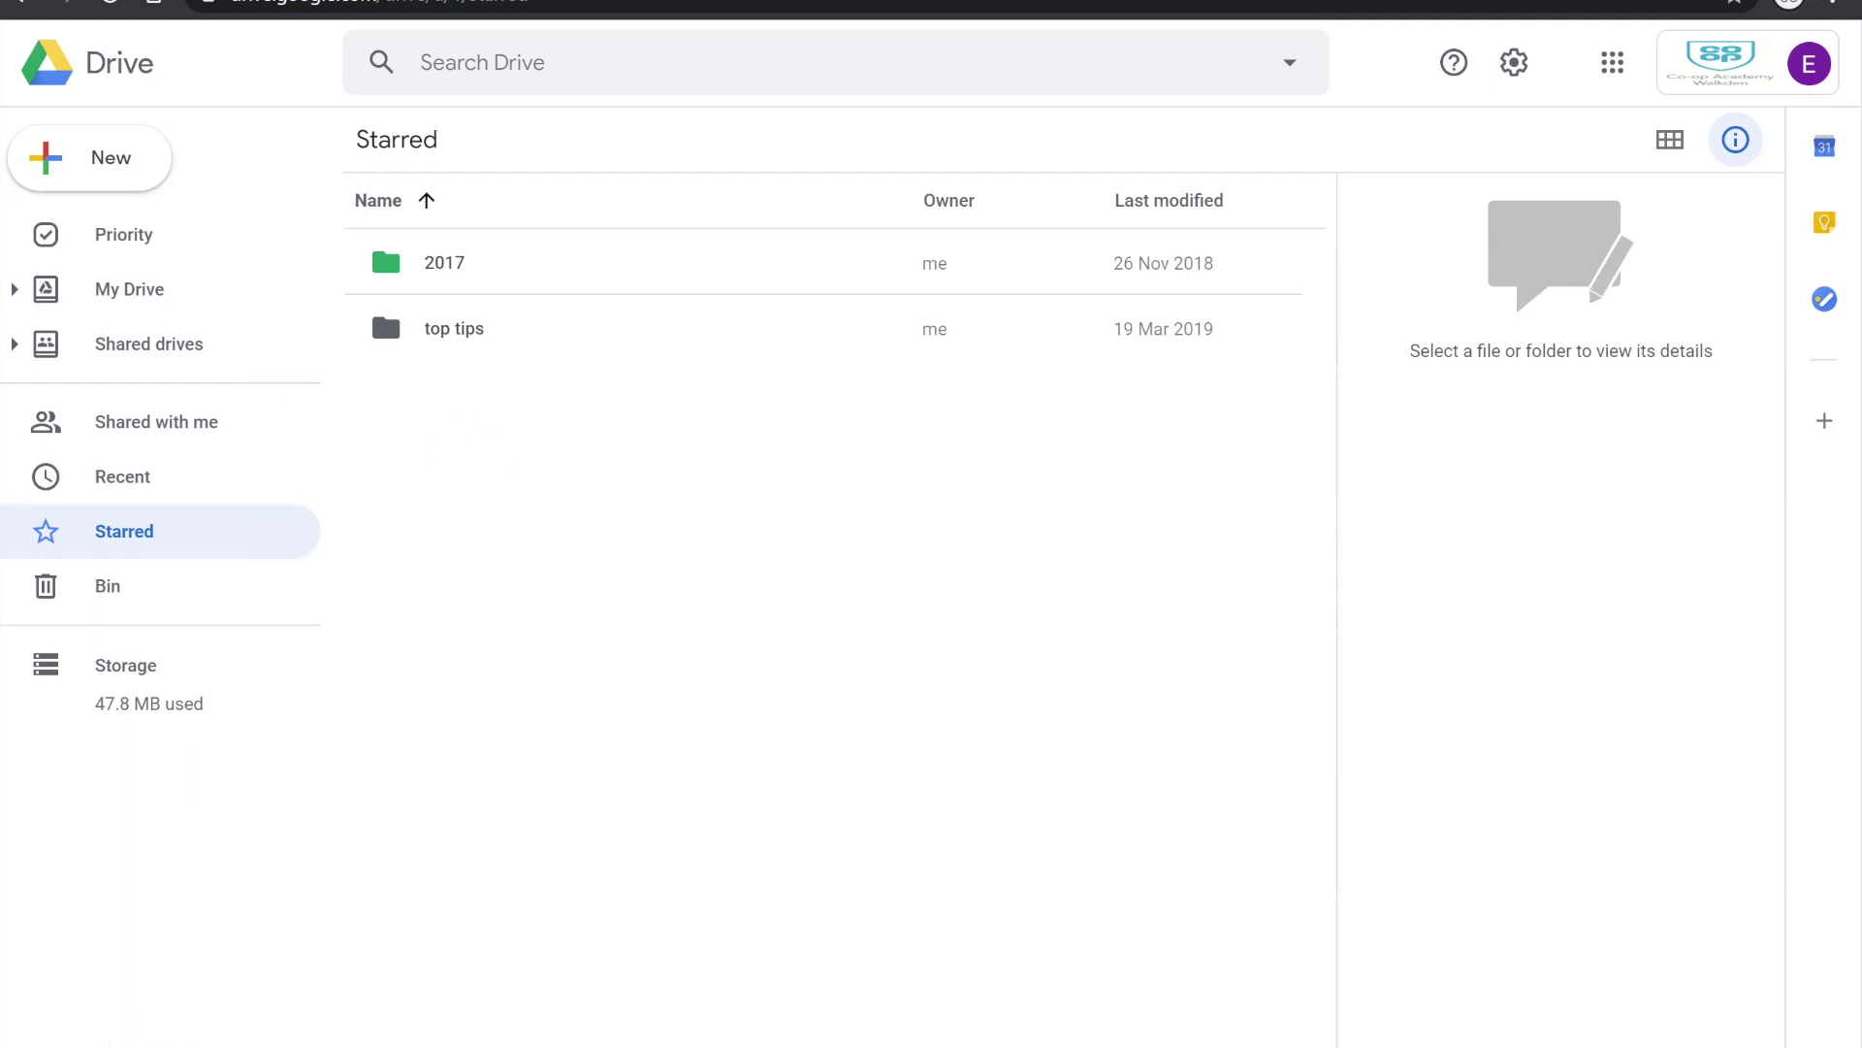
Return to My Drive and create a folder named "test 1" there
left_click(148, 296)
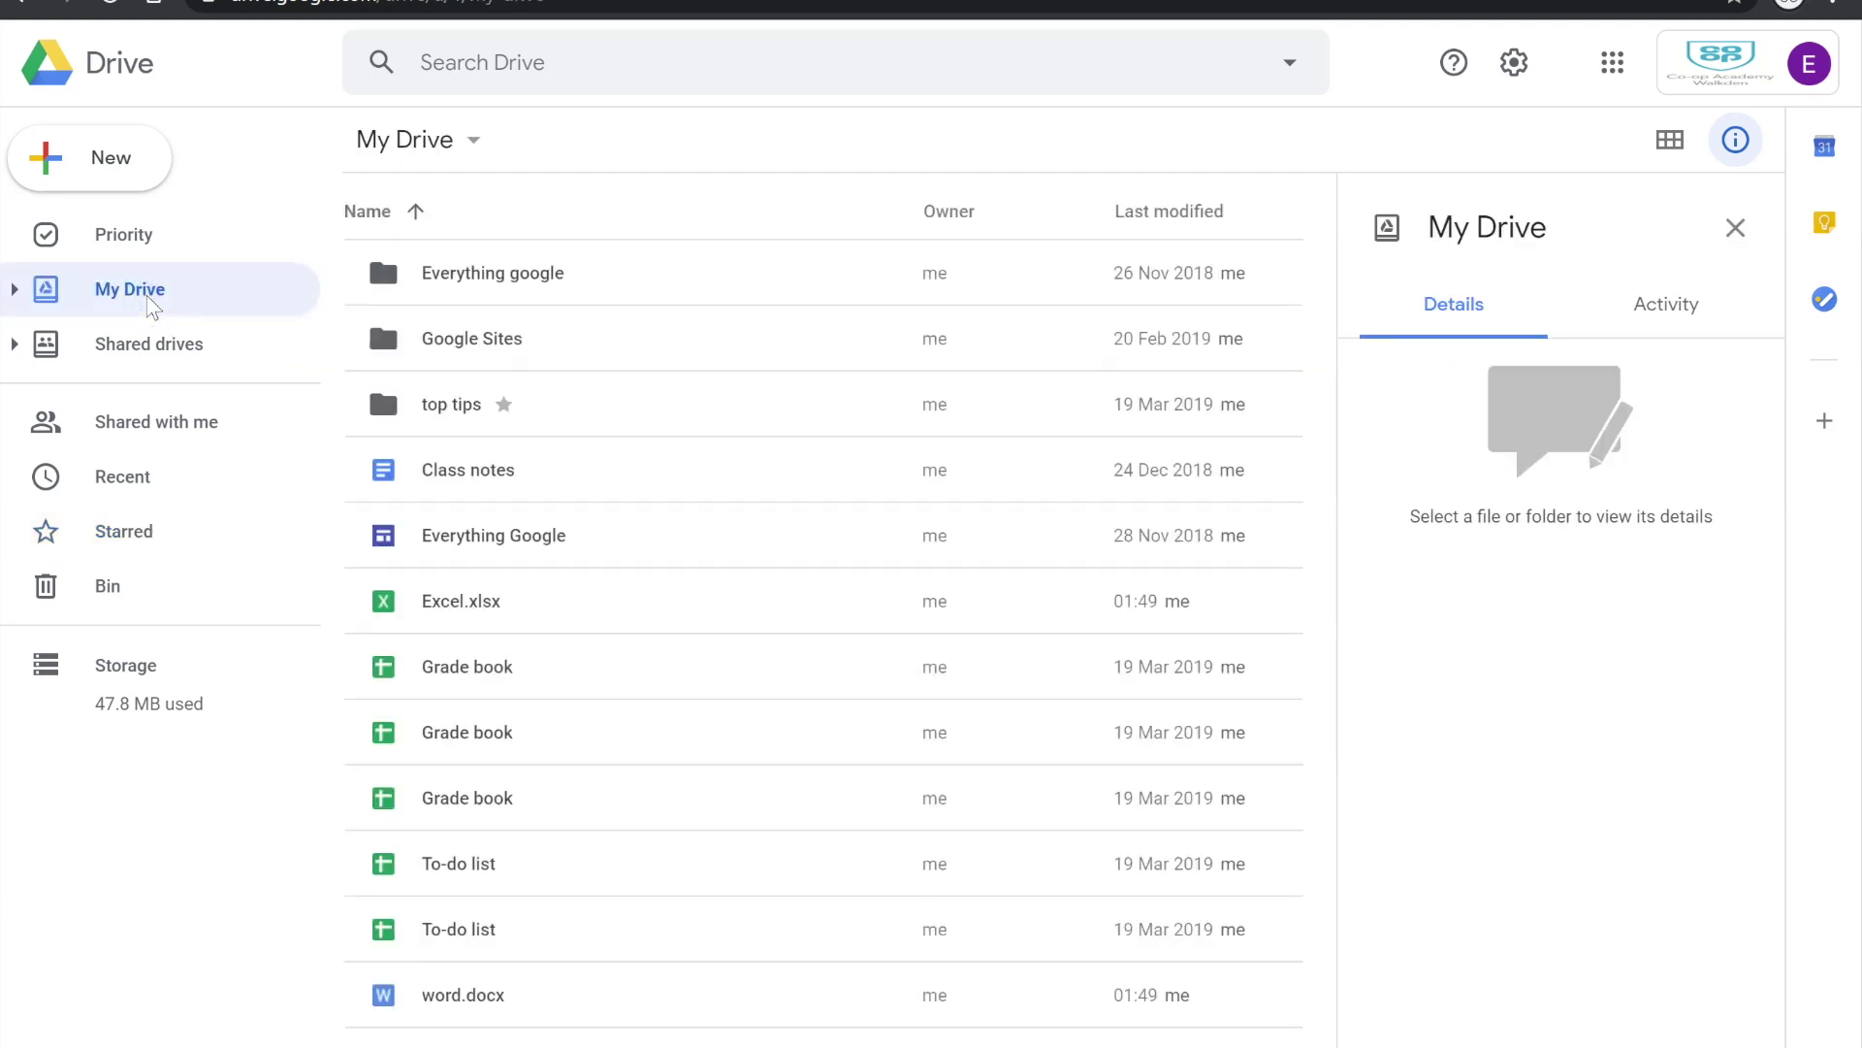
left_click(153, 157)
left_click(182, 174)
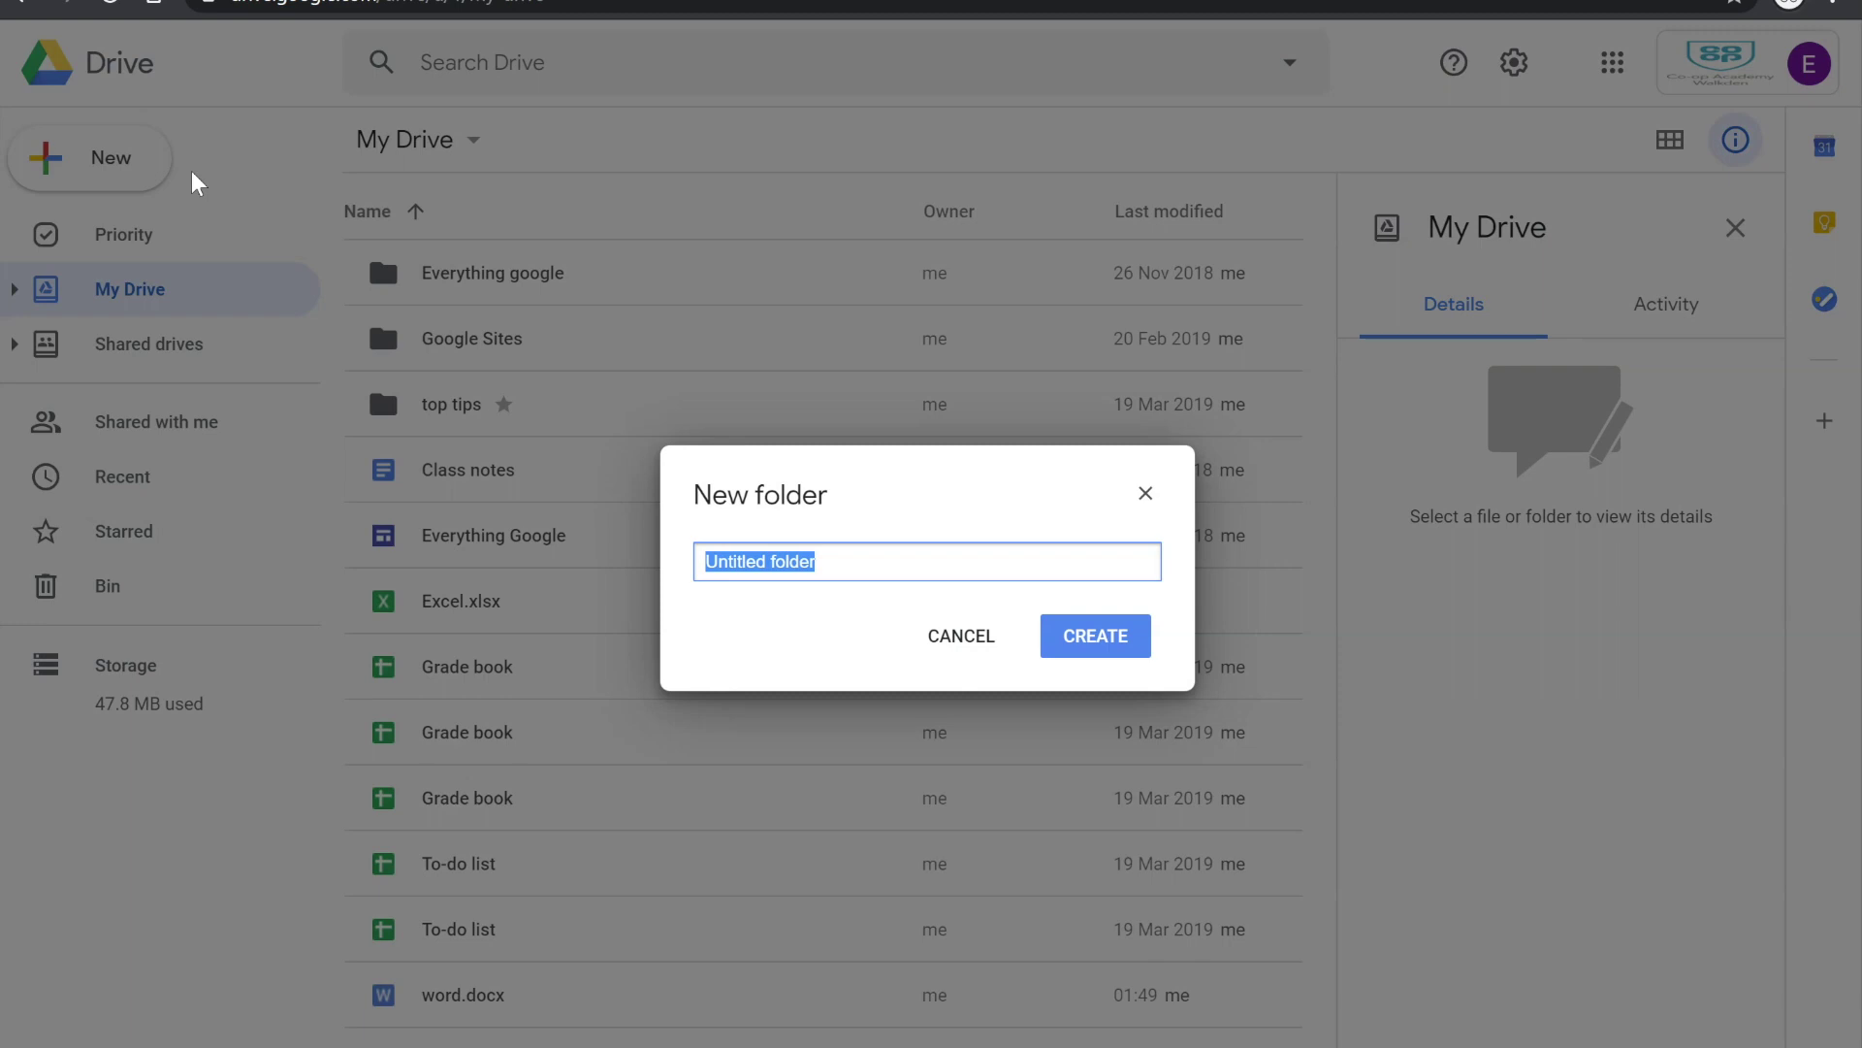
type("test 1")
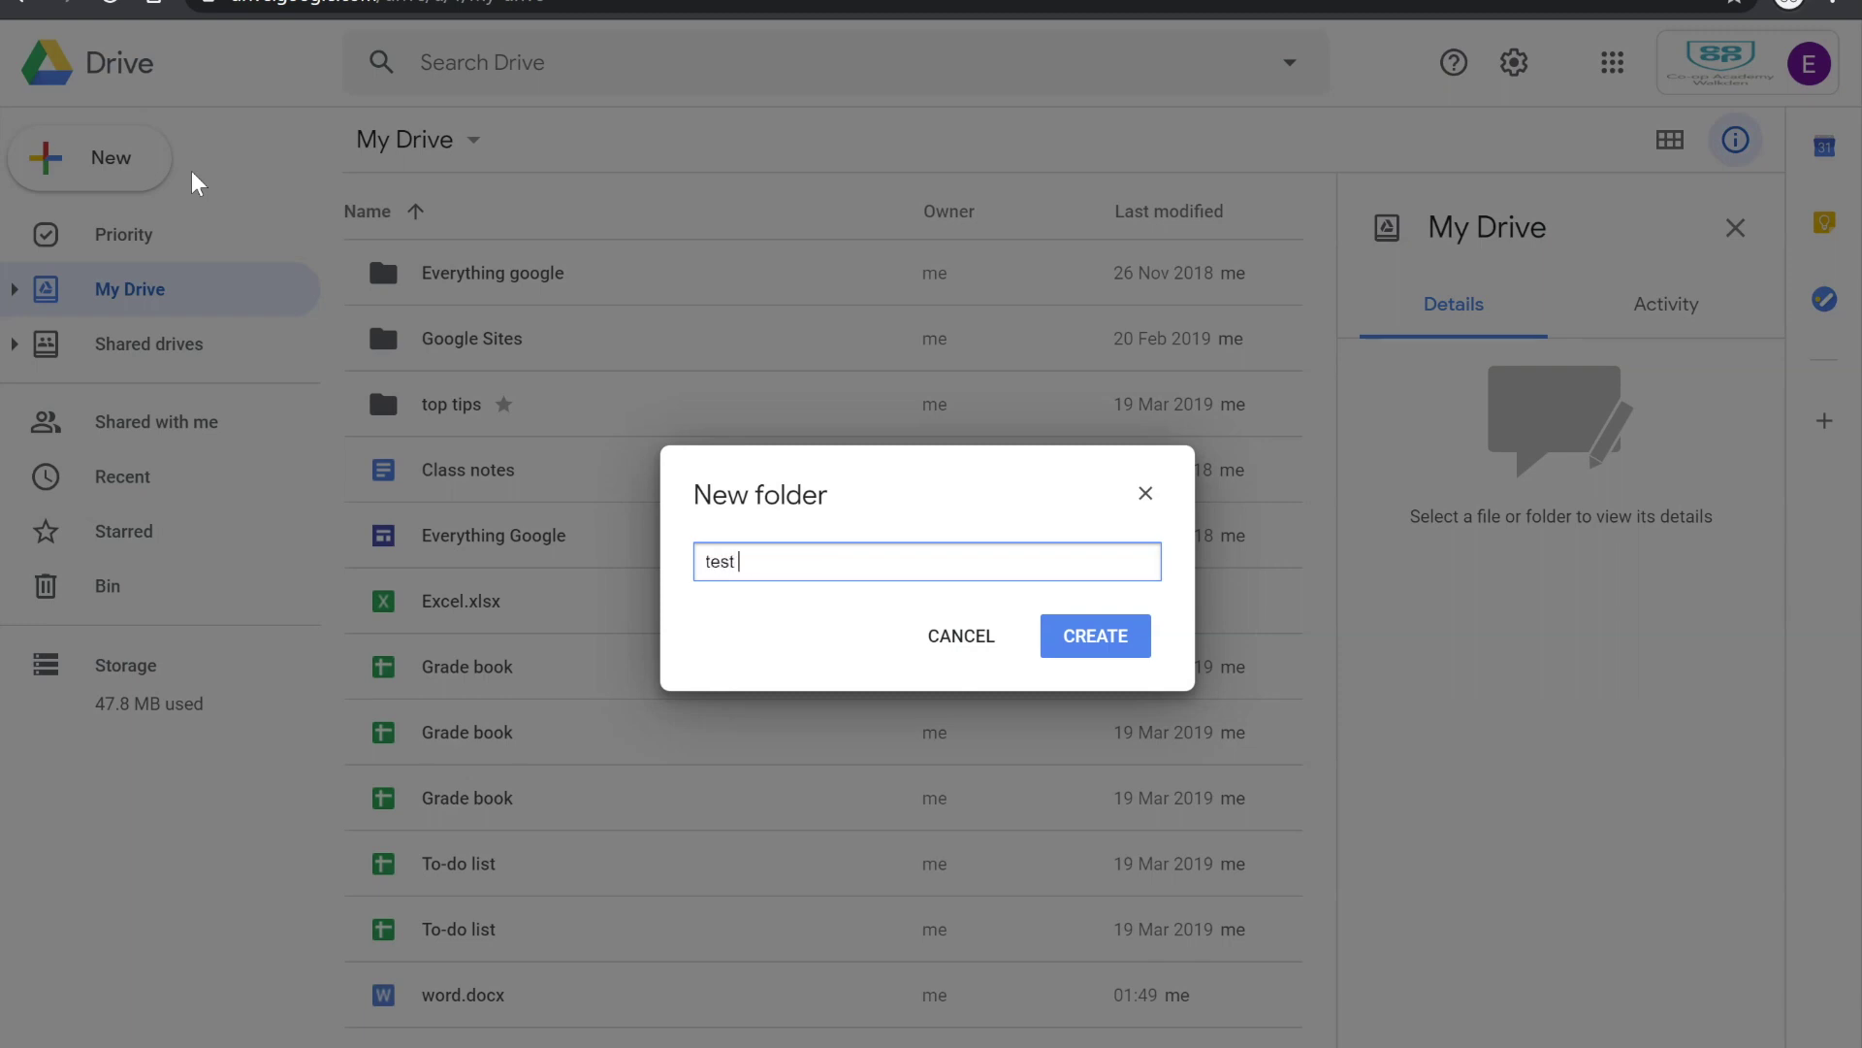
key("Return")
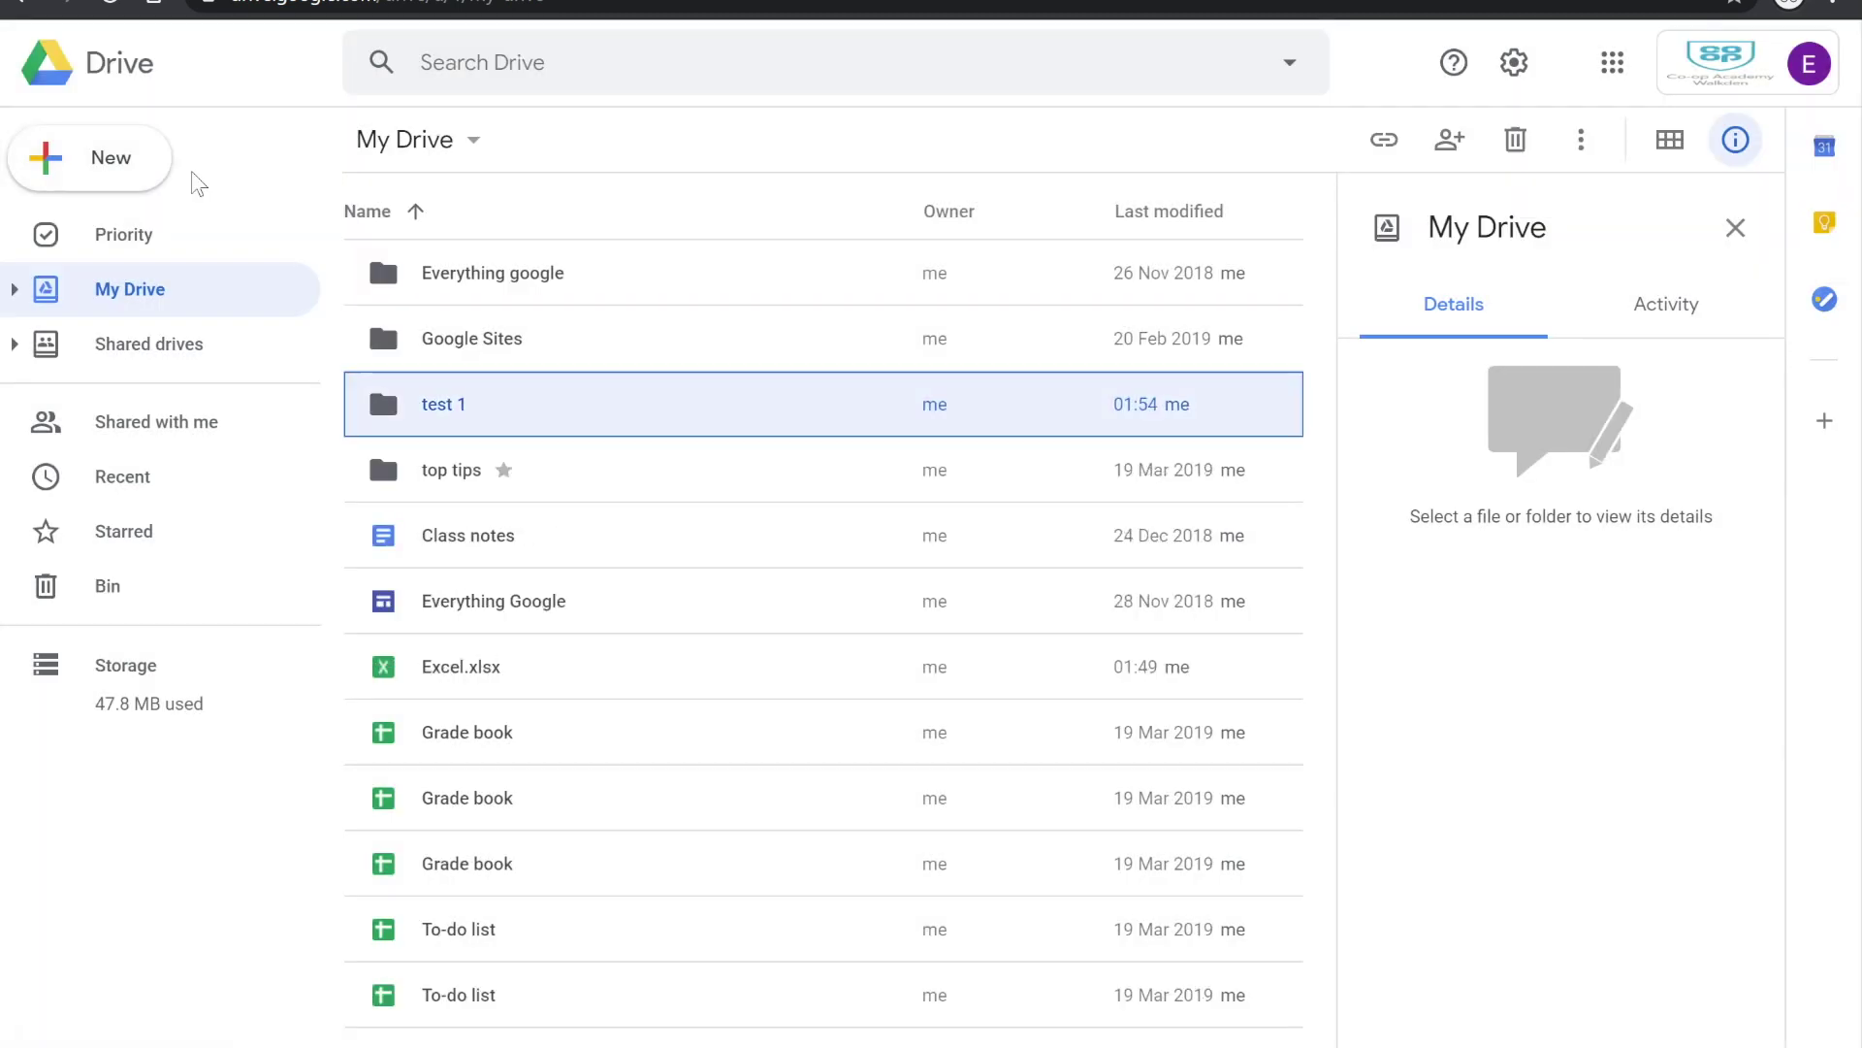
Open the test 1 folder and create a subfolder named "test 2" inside it
double_click(436, 406)
left_click(123, 146)
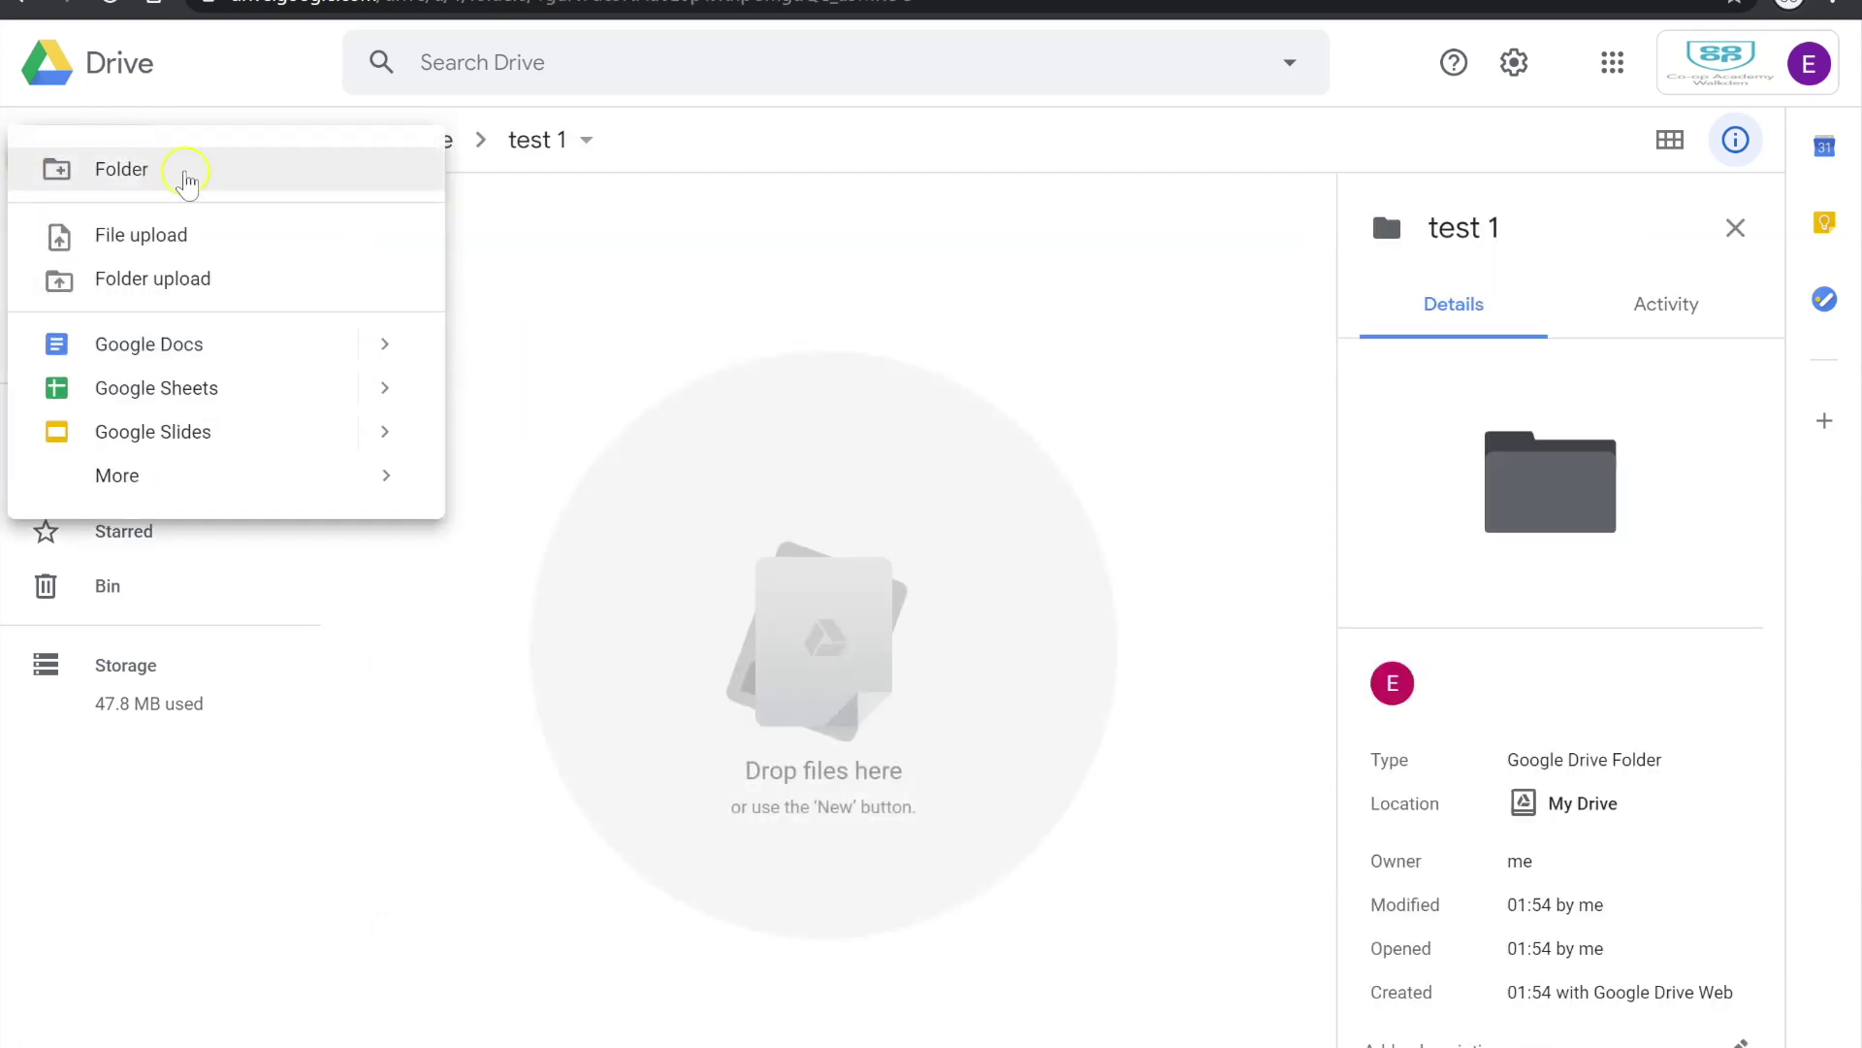
left_click(187, 171)
type("test 2")
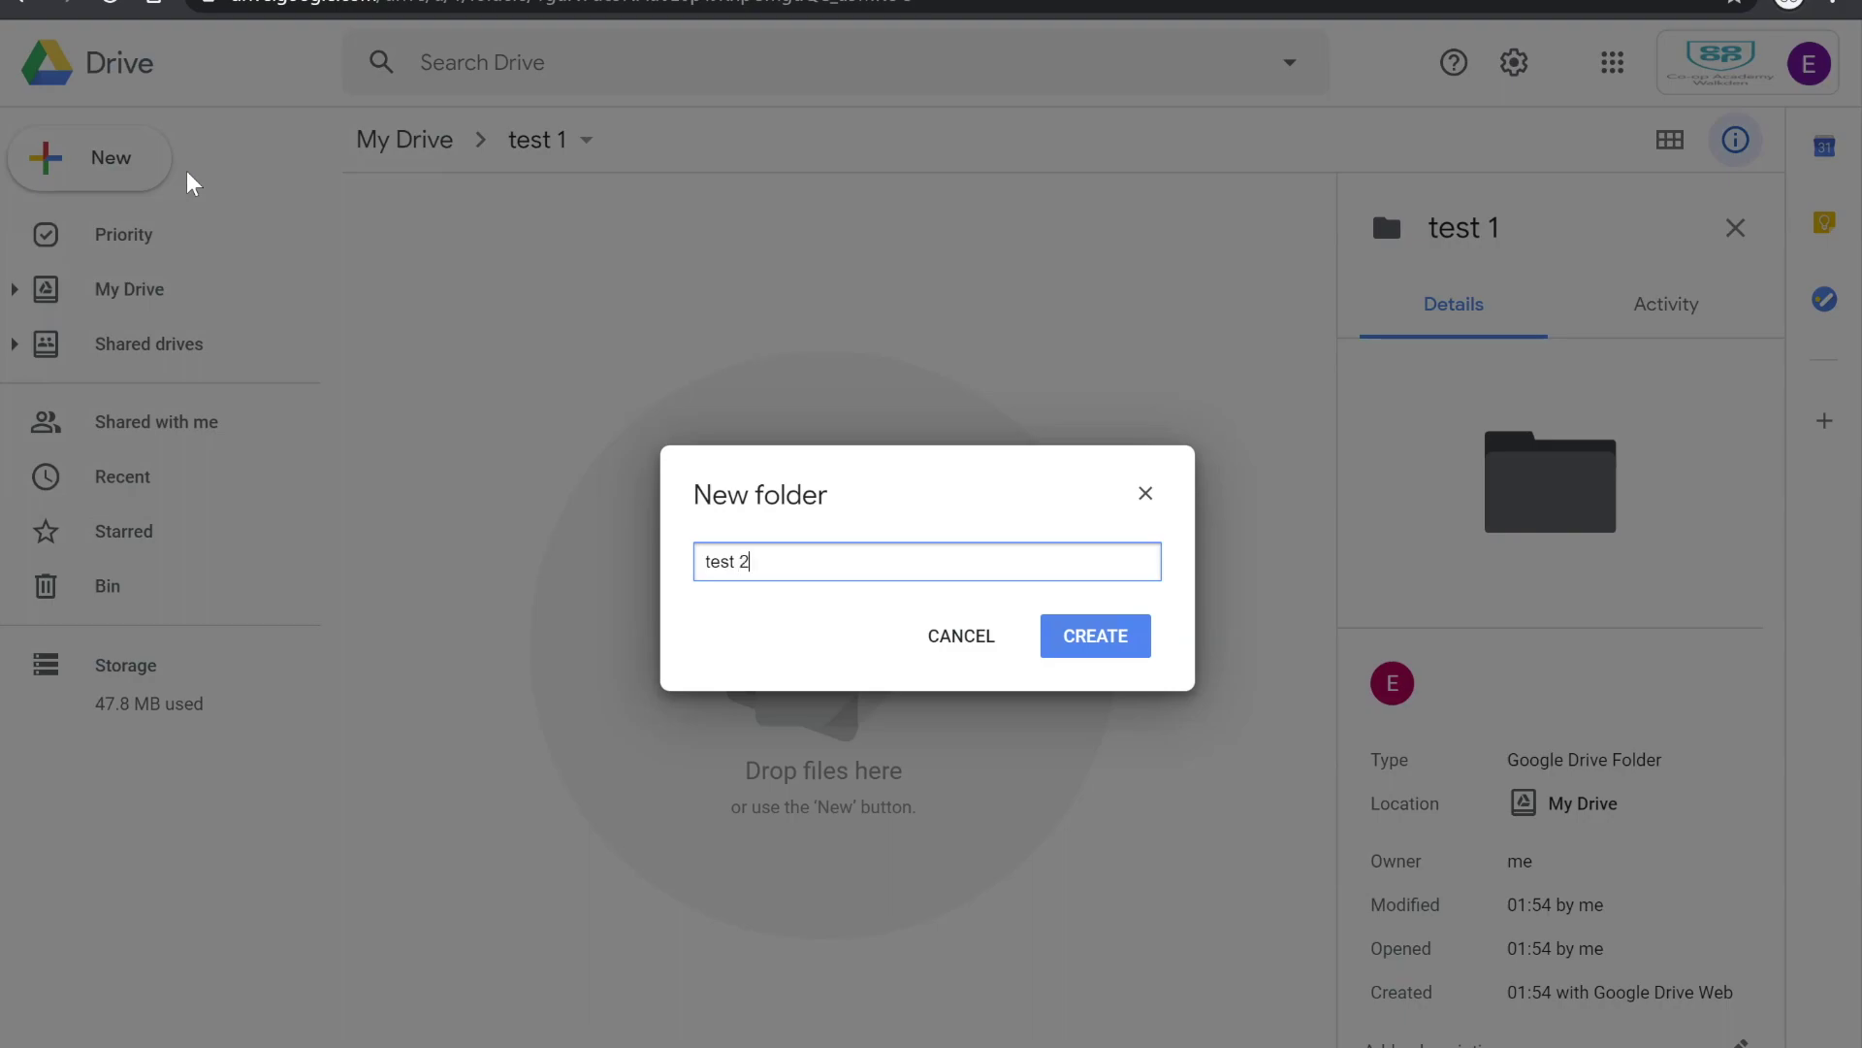
key("Return")
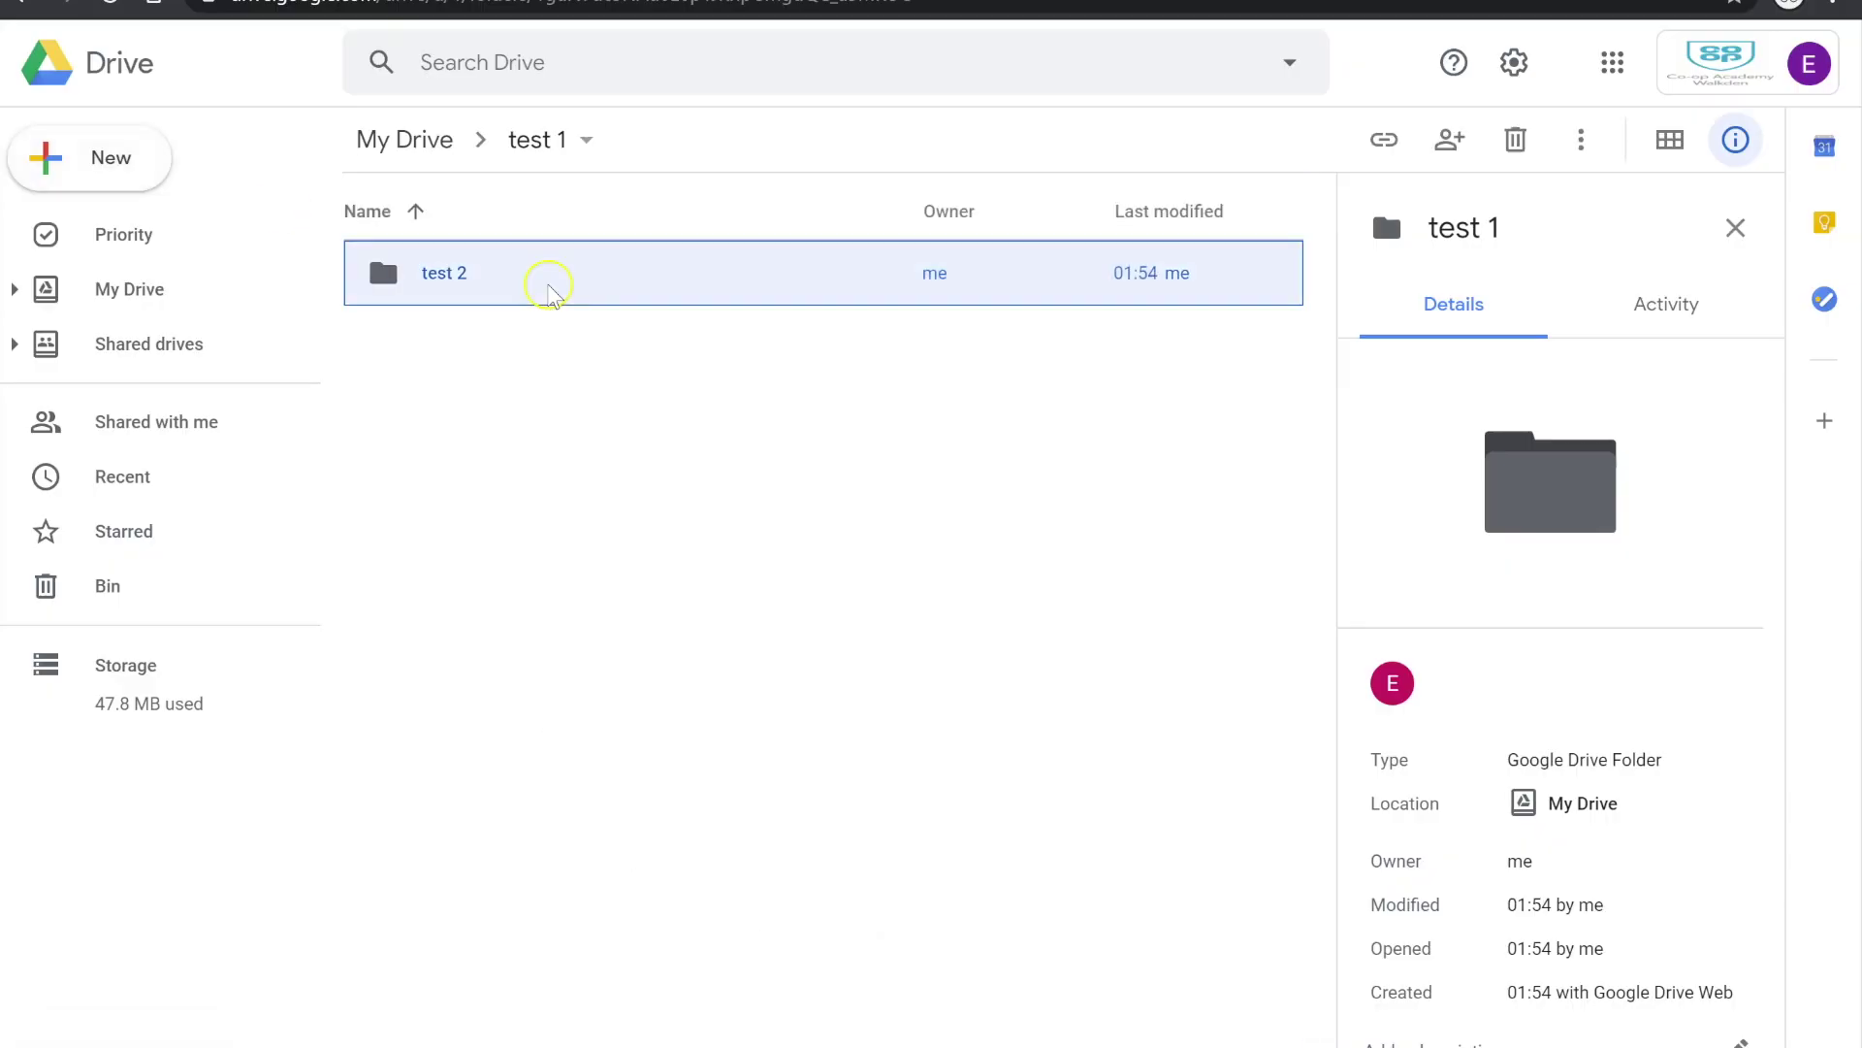
Open the test 2 folder and create a subfolder named "test 3" inside it
double_click(445, 282)
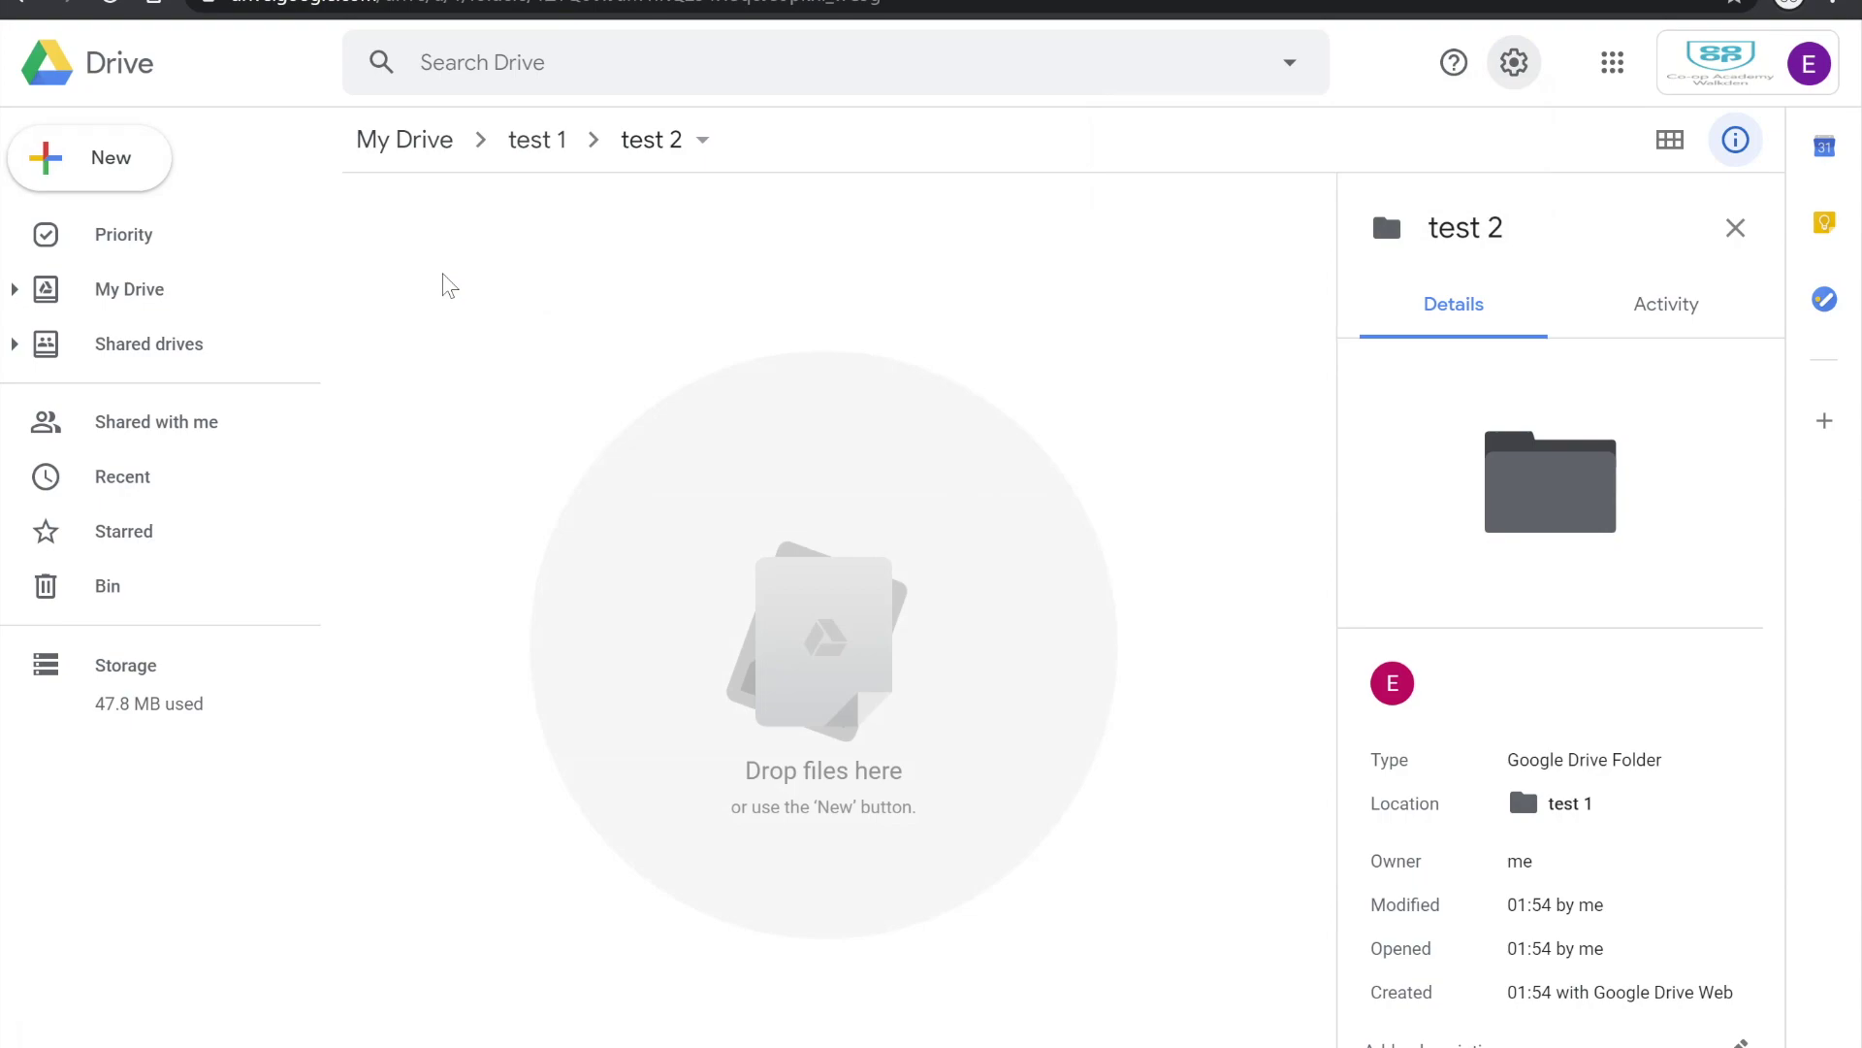
left_click(96, 155)
left_click(156, 191)
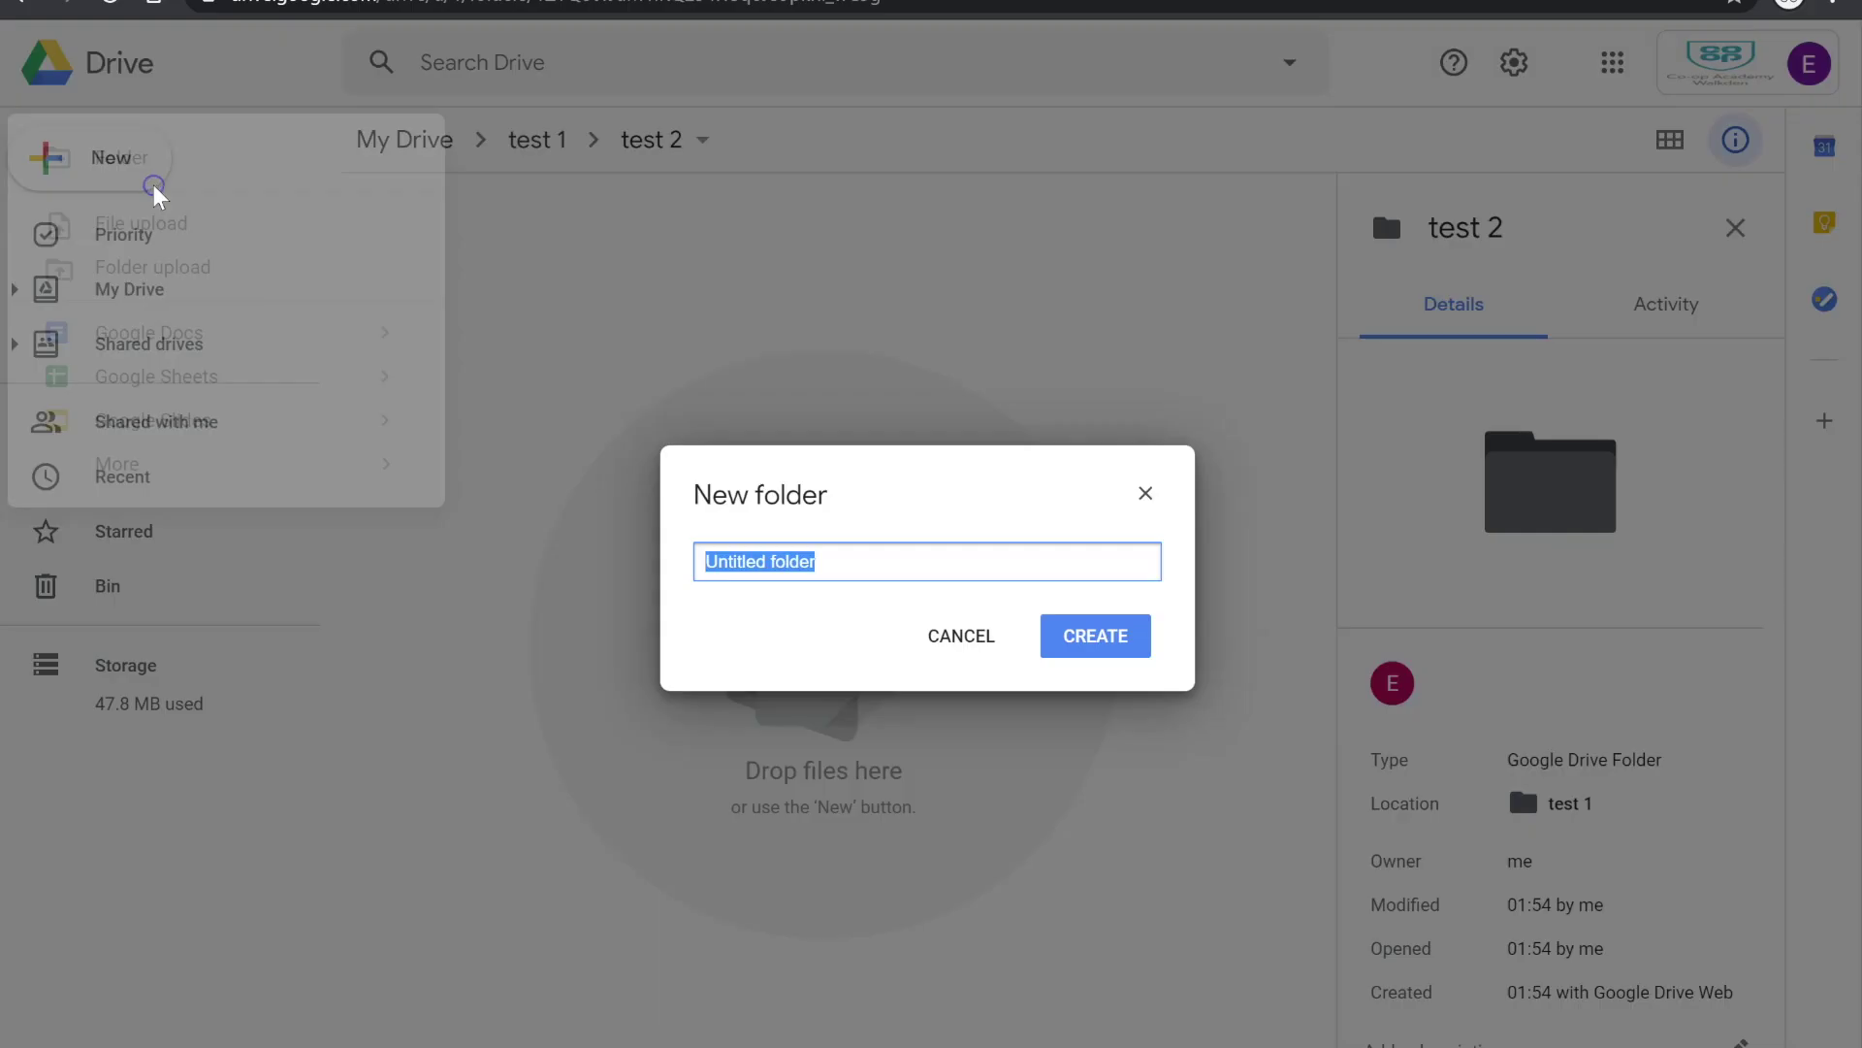
type("test 3")
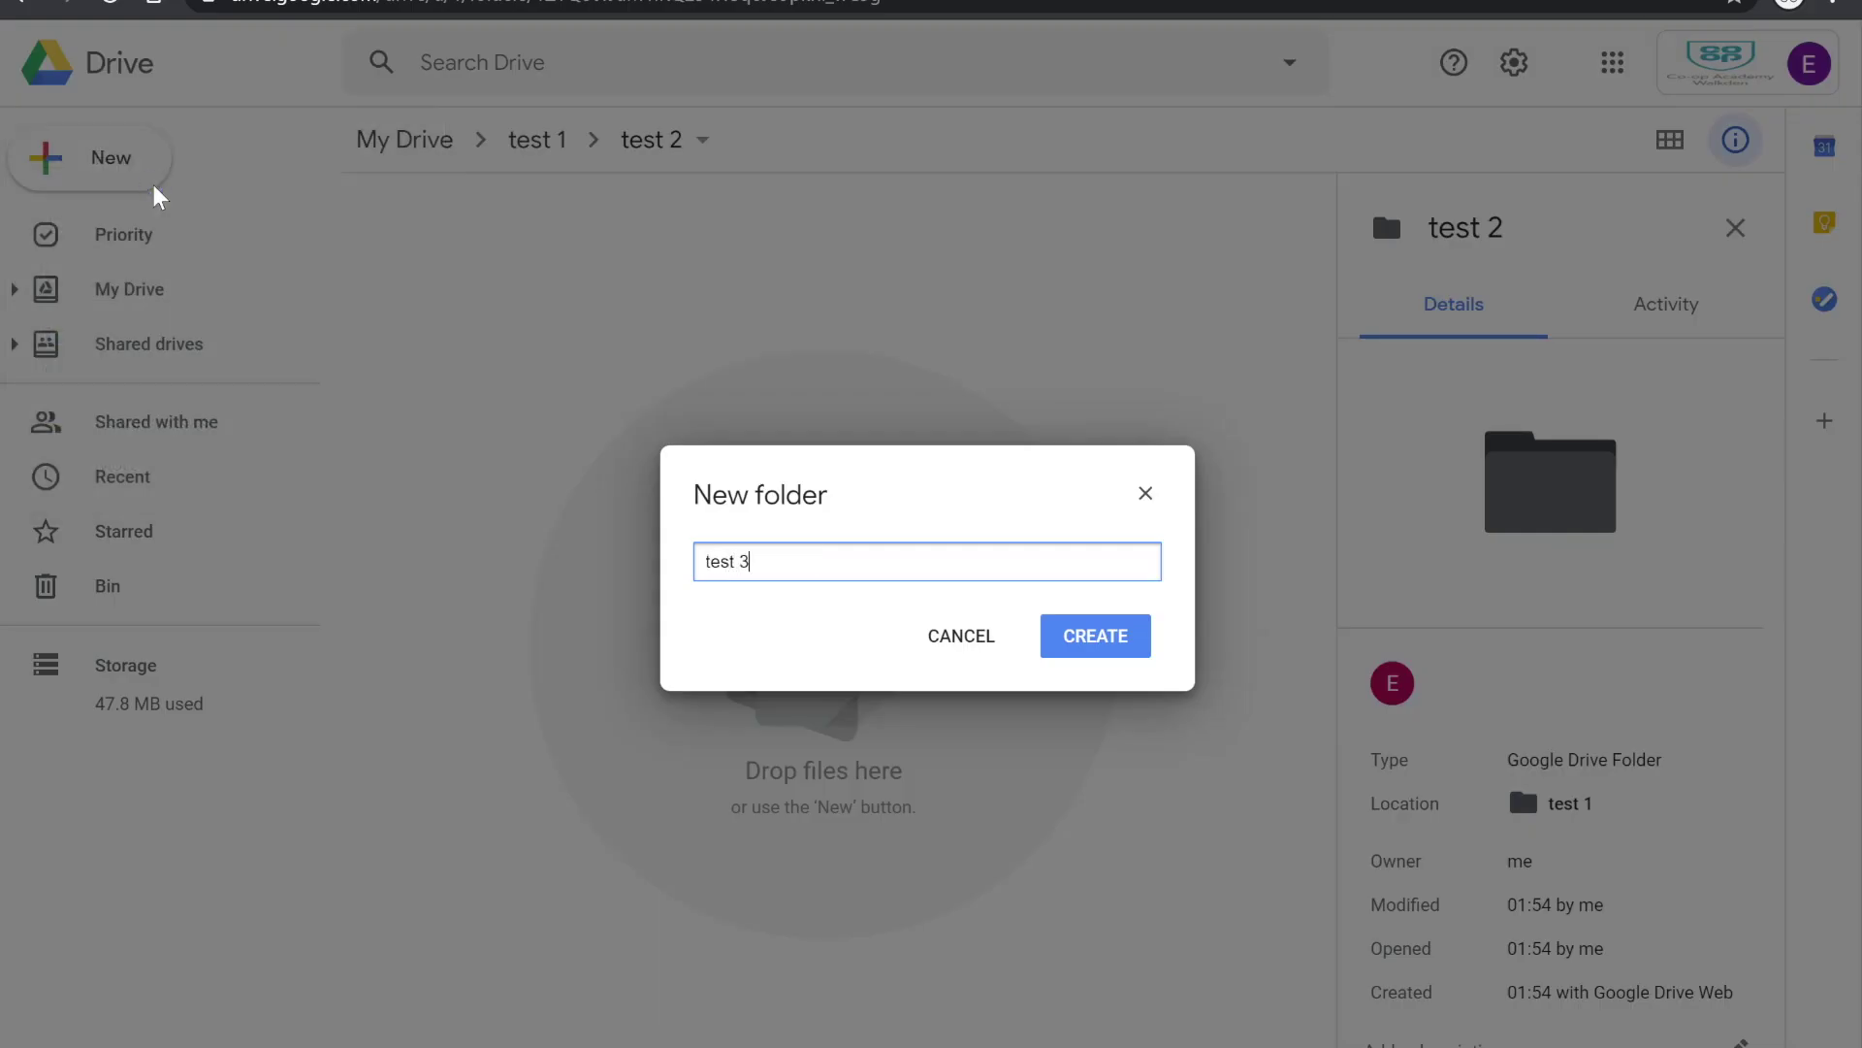
key("Return")
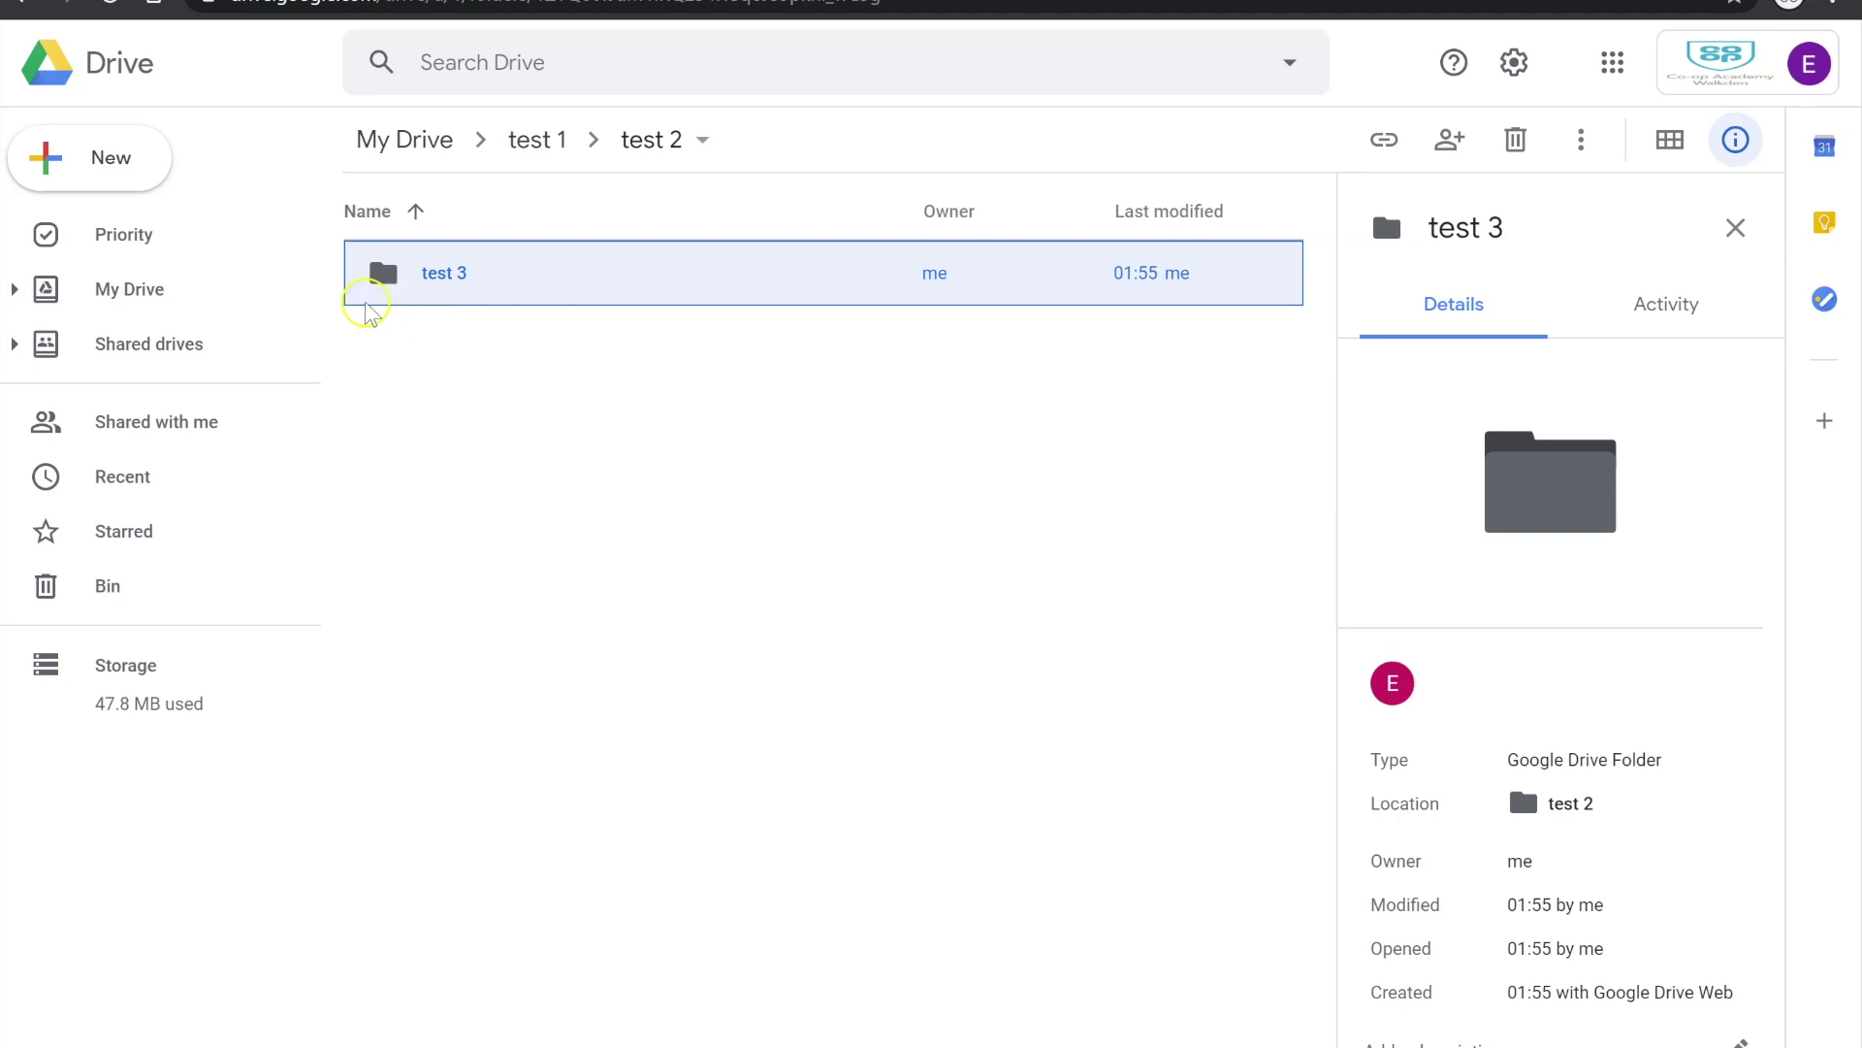
Open the test 3 folder and navigate back up through test 2 and test 1 to My Drive
left_click(613, 361)
double_click(448, 281)
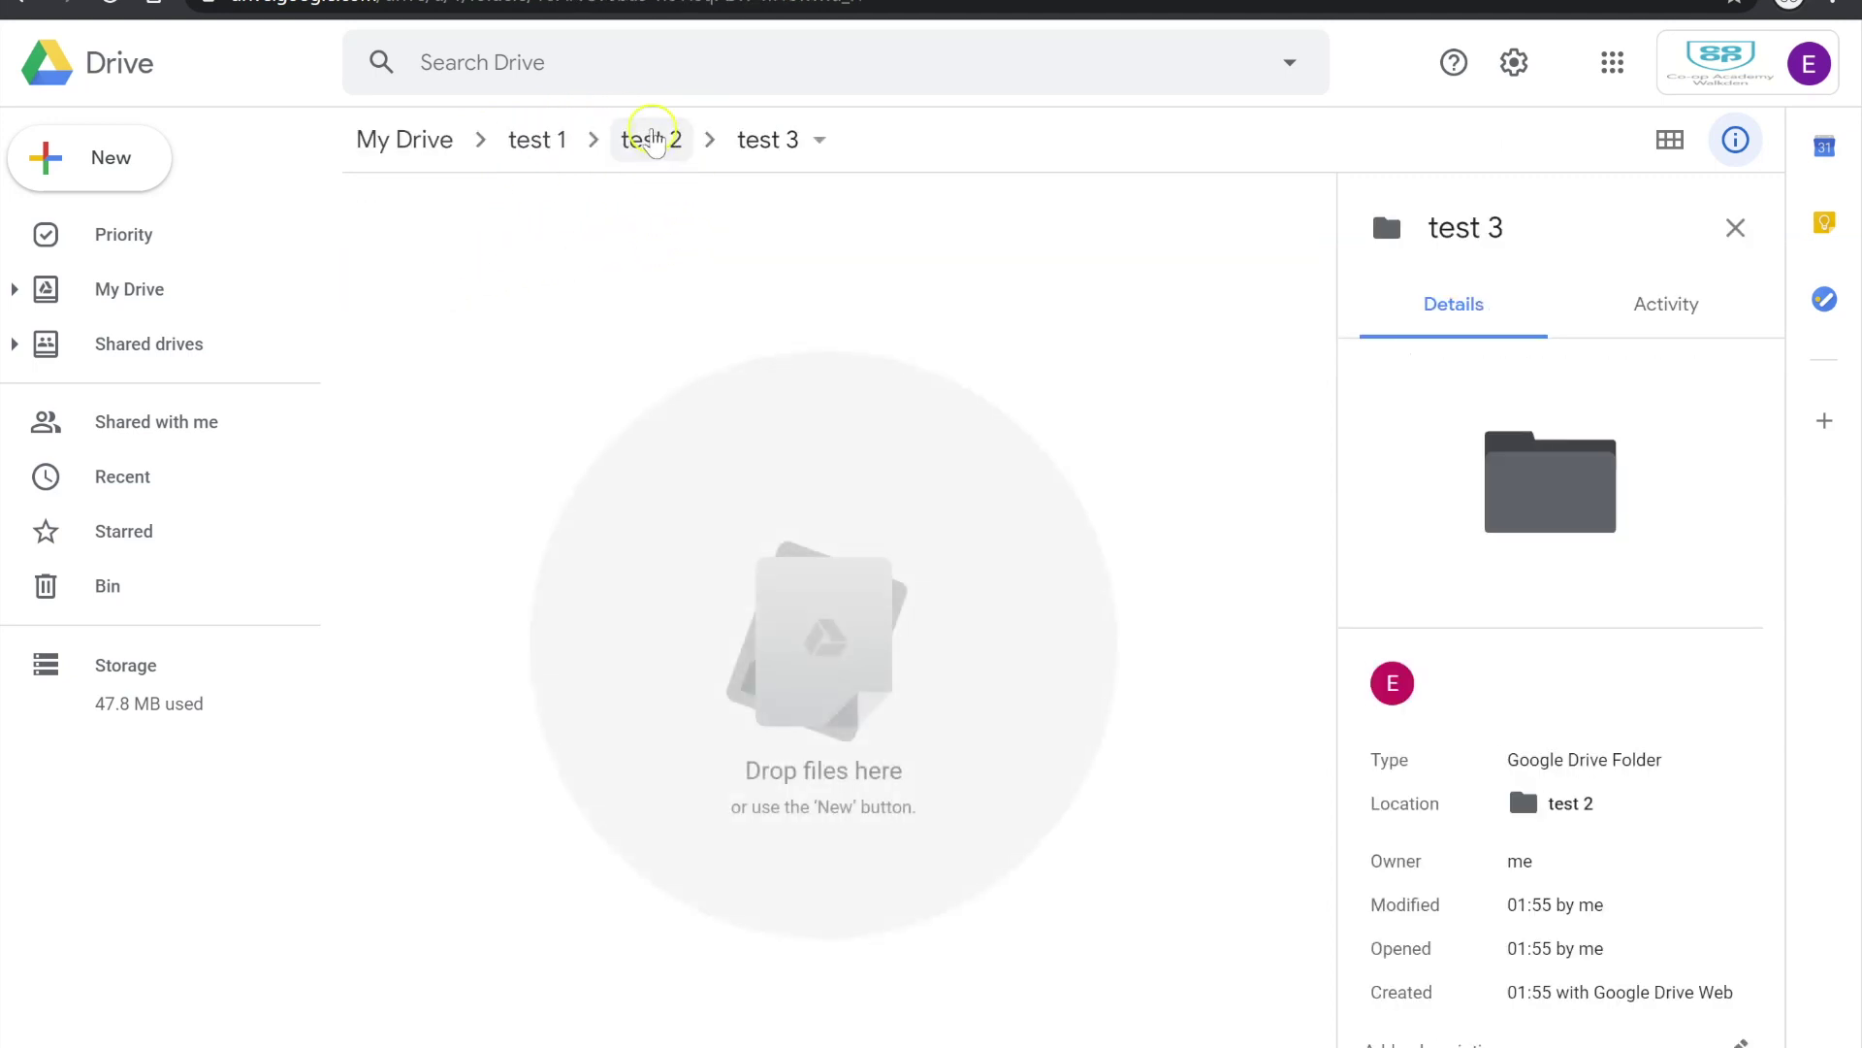
left_click(652, 140)
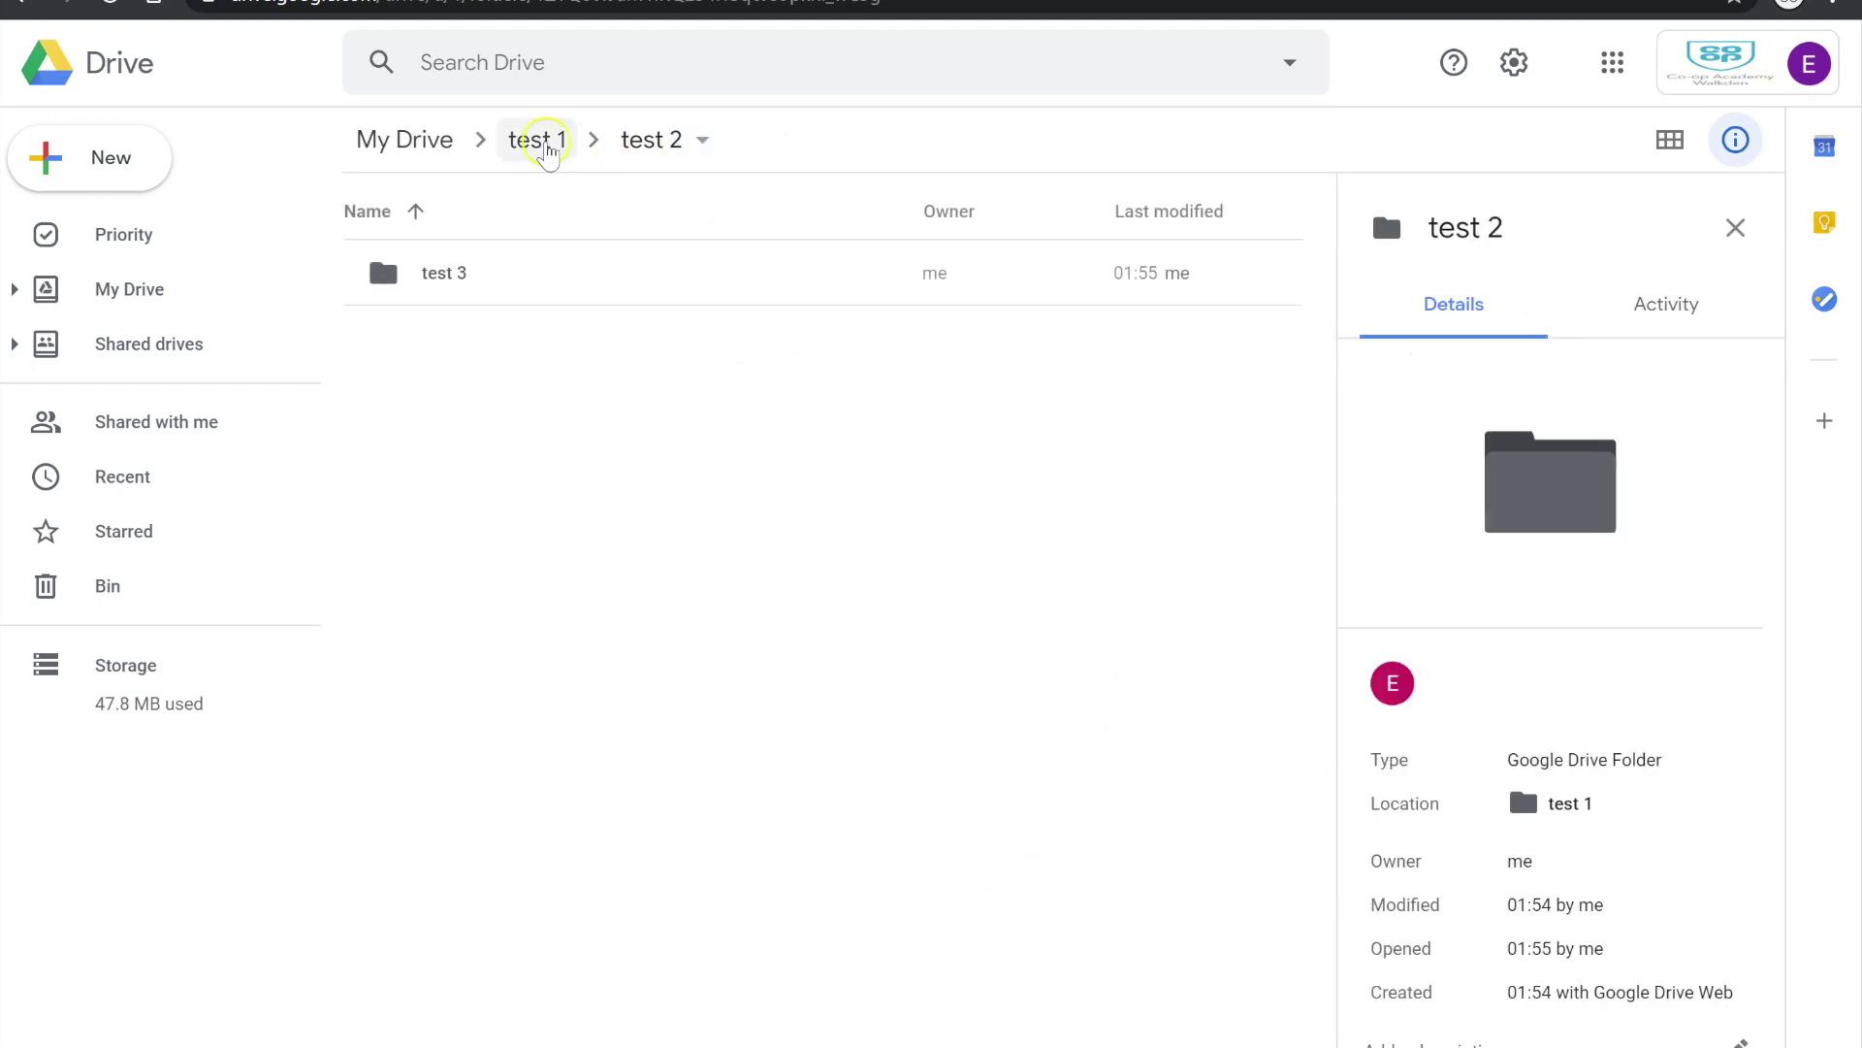
left_click(536, 140)
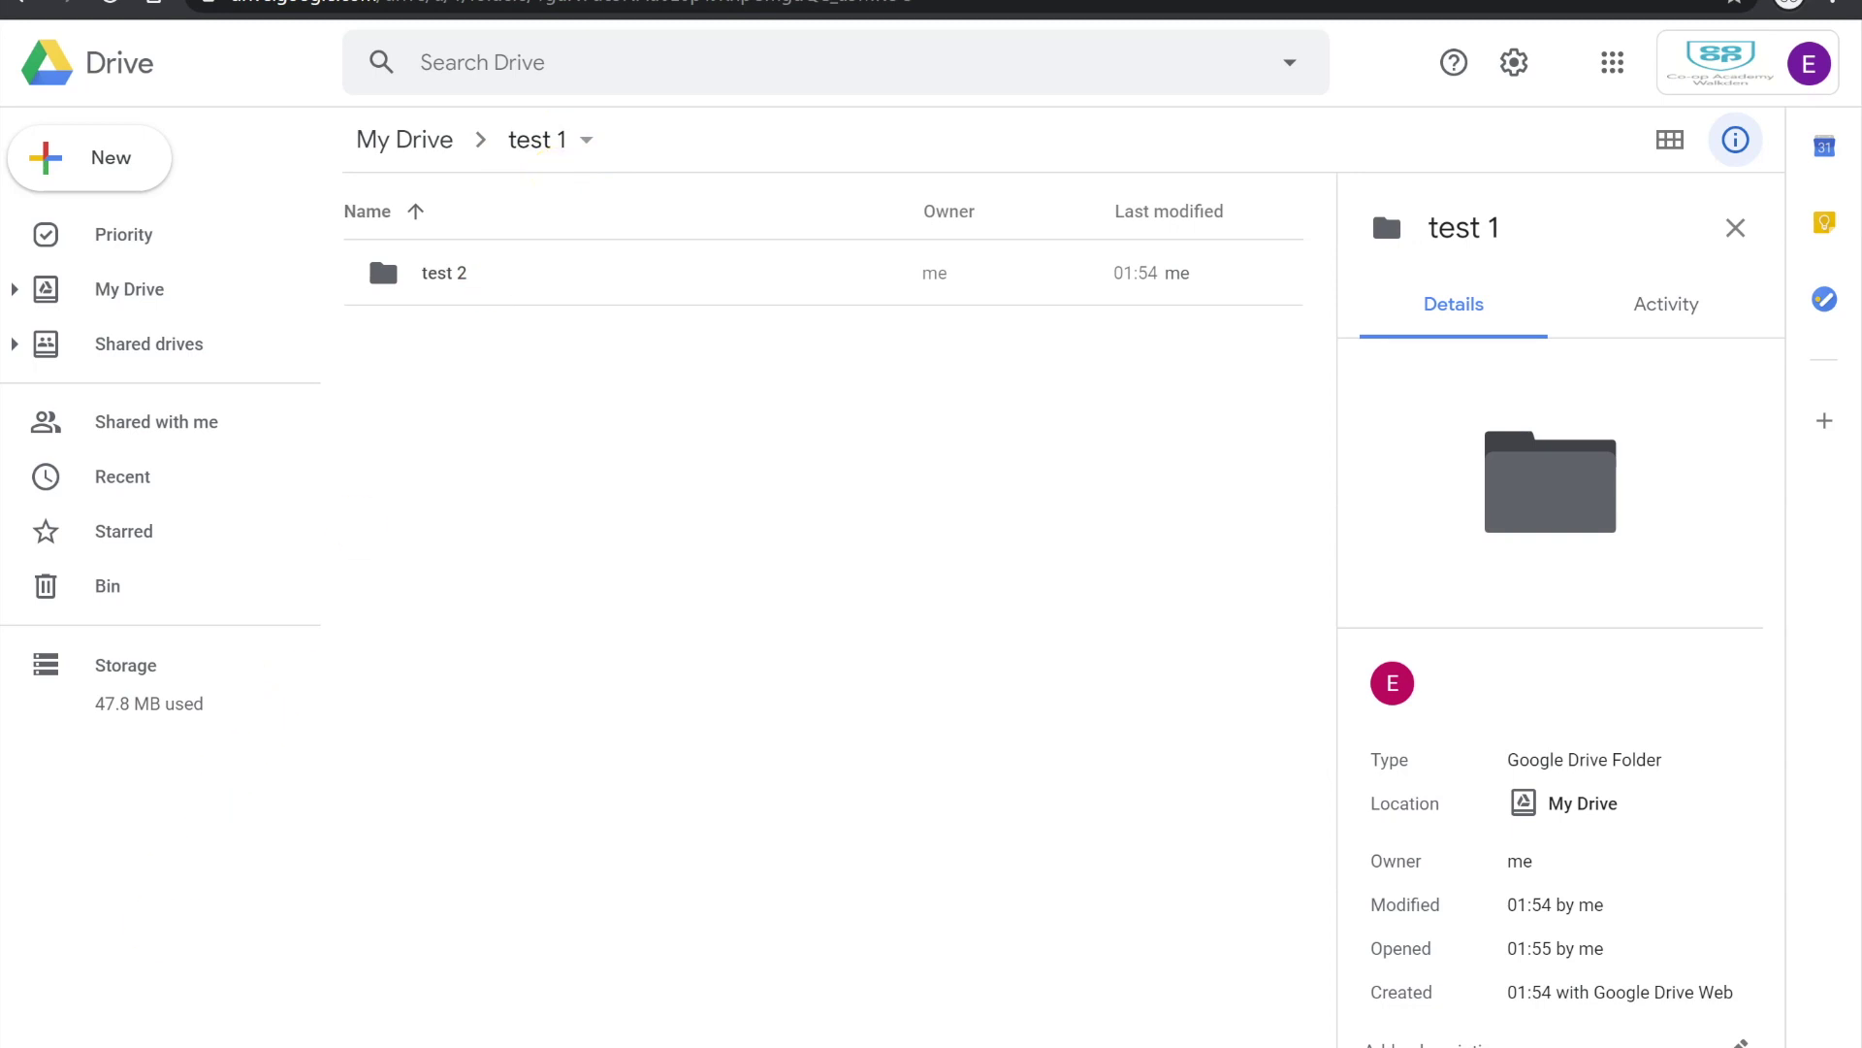
left_click(153, 289)
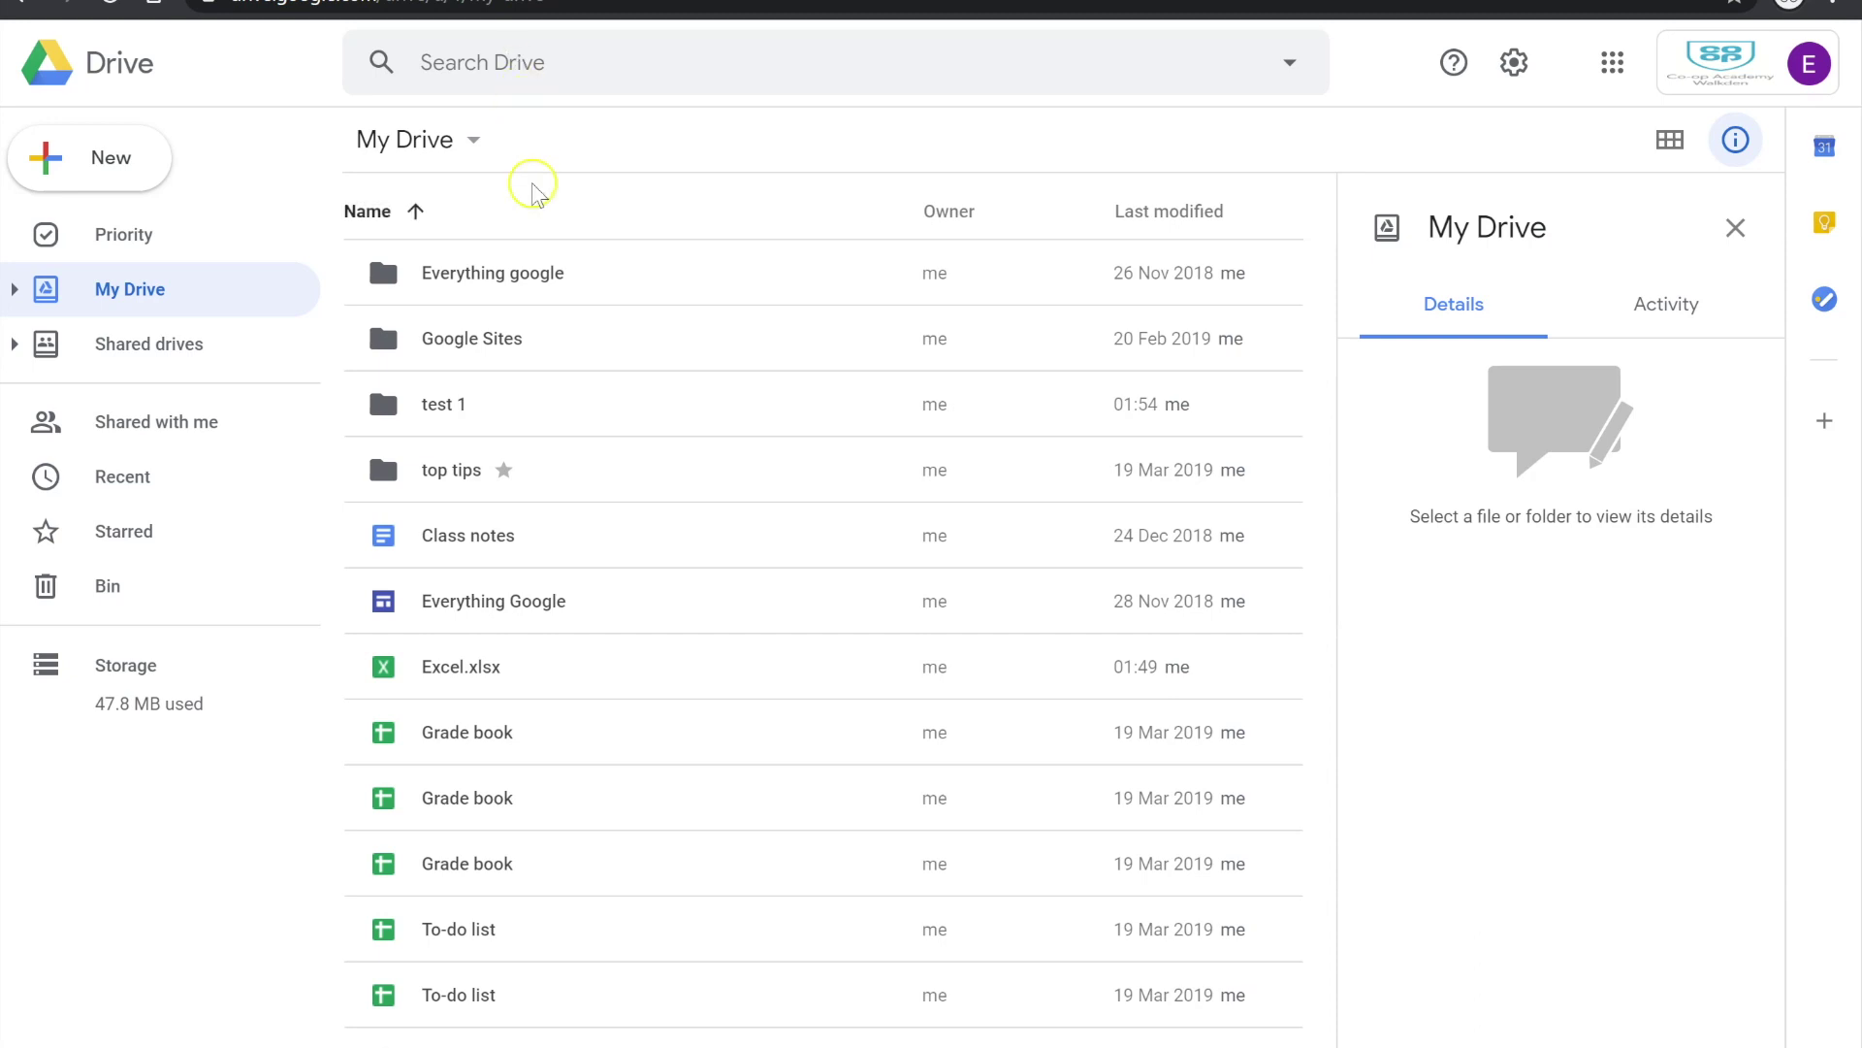
Select the Everything google folder and review the additional actions available for it
left_click(509, 281)
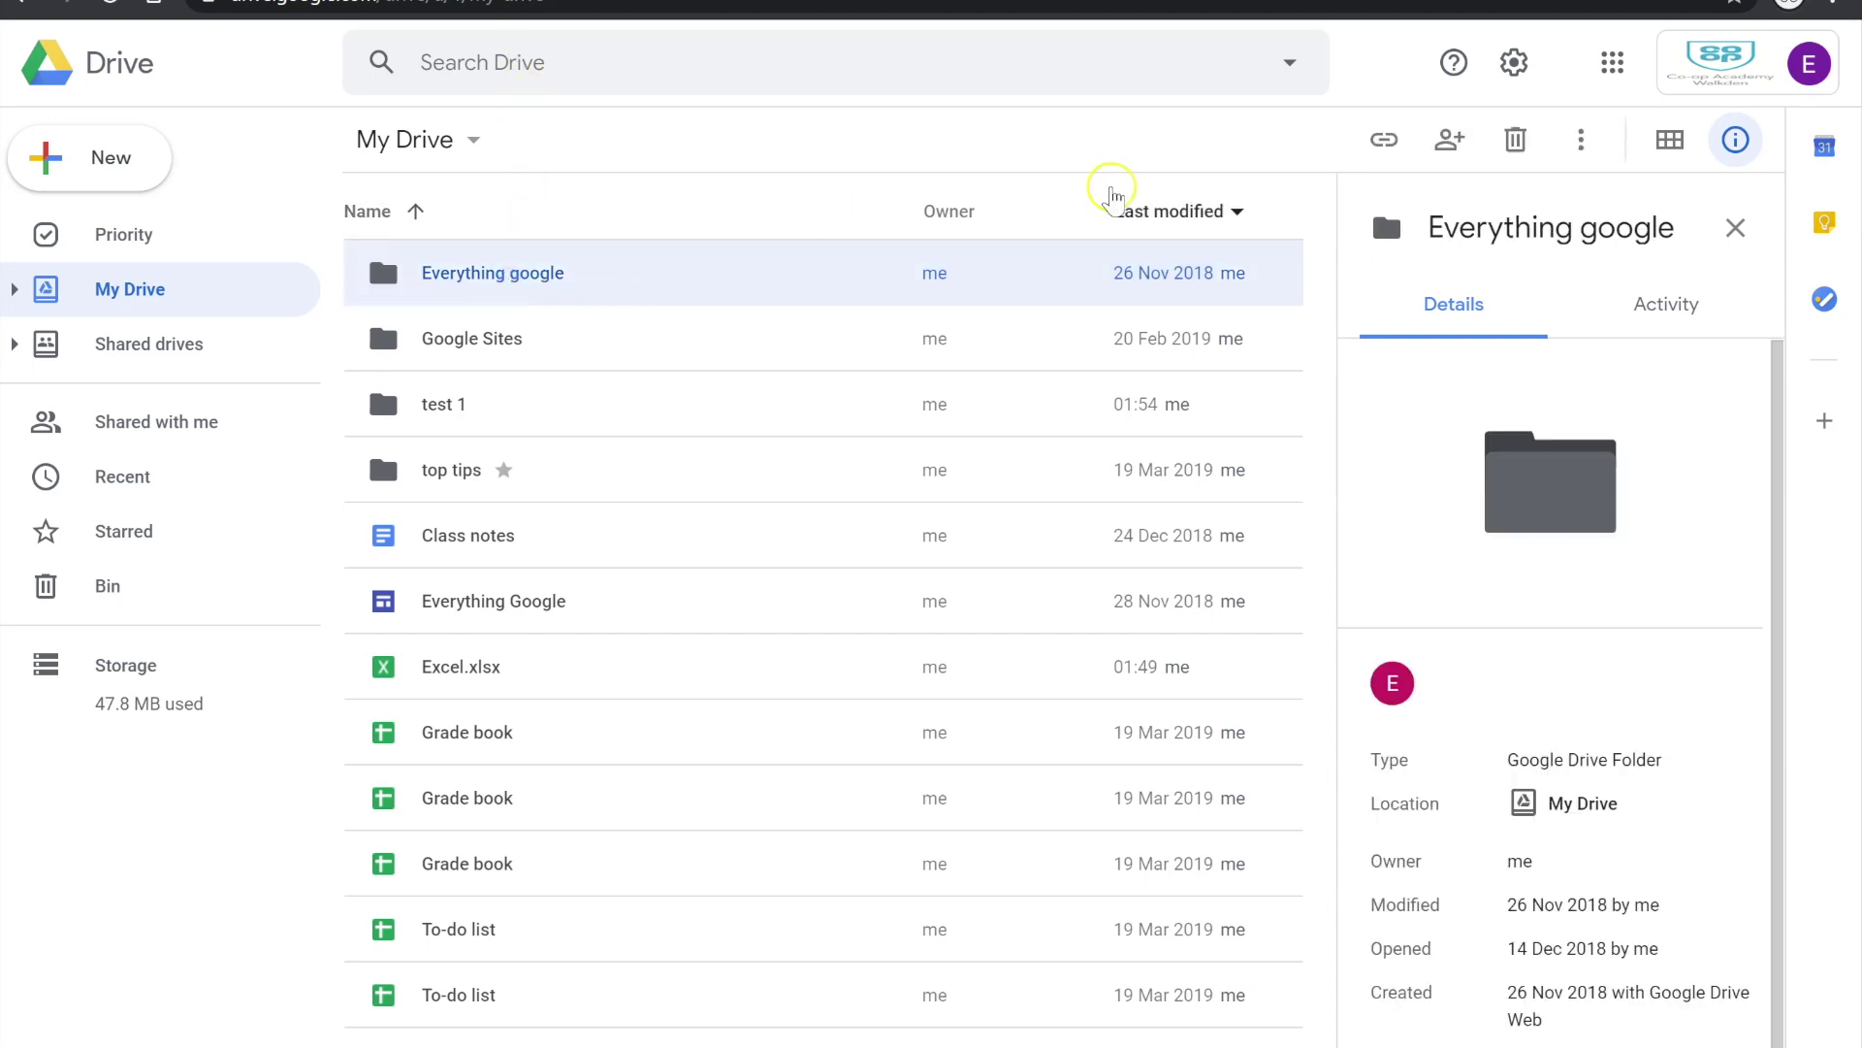
left_click(1588, 145)
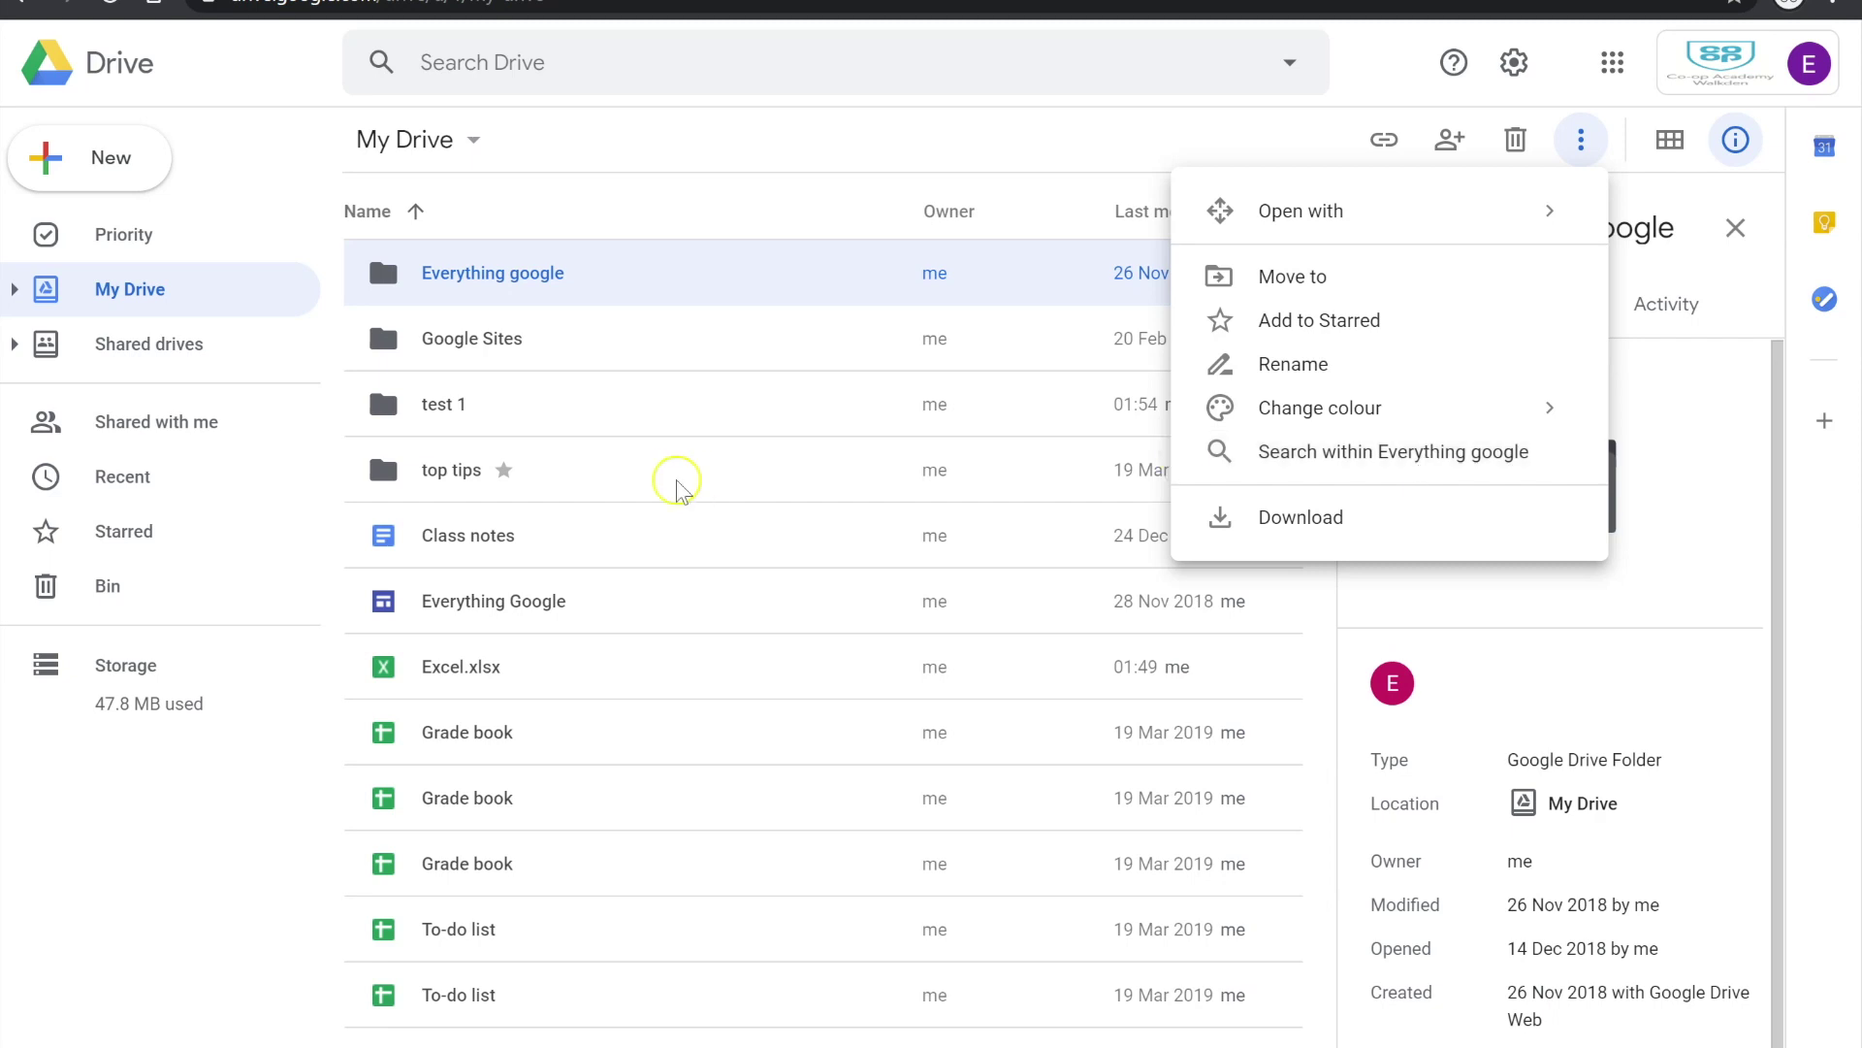
key("Escape")
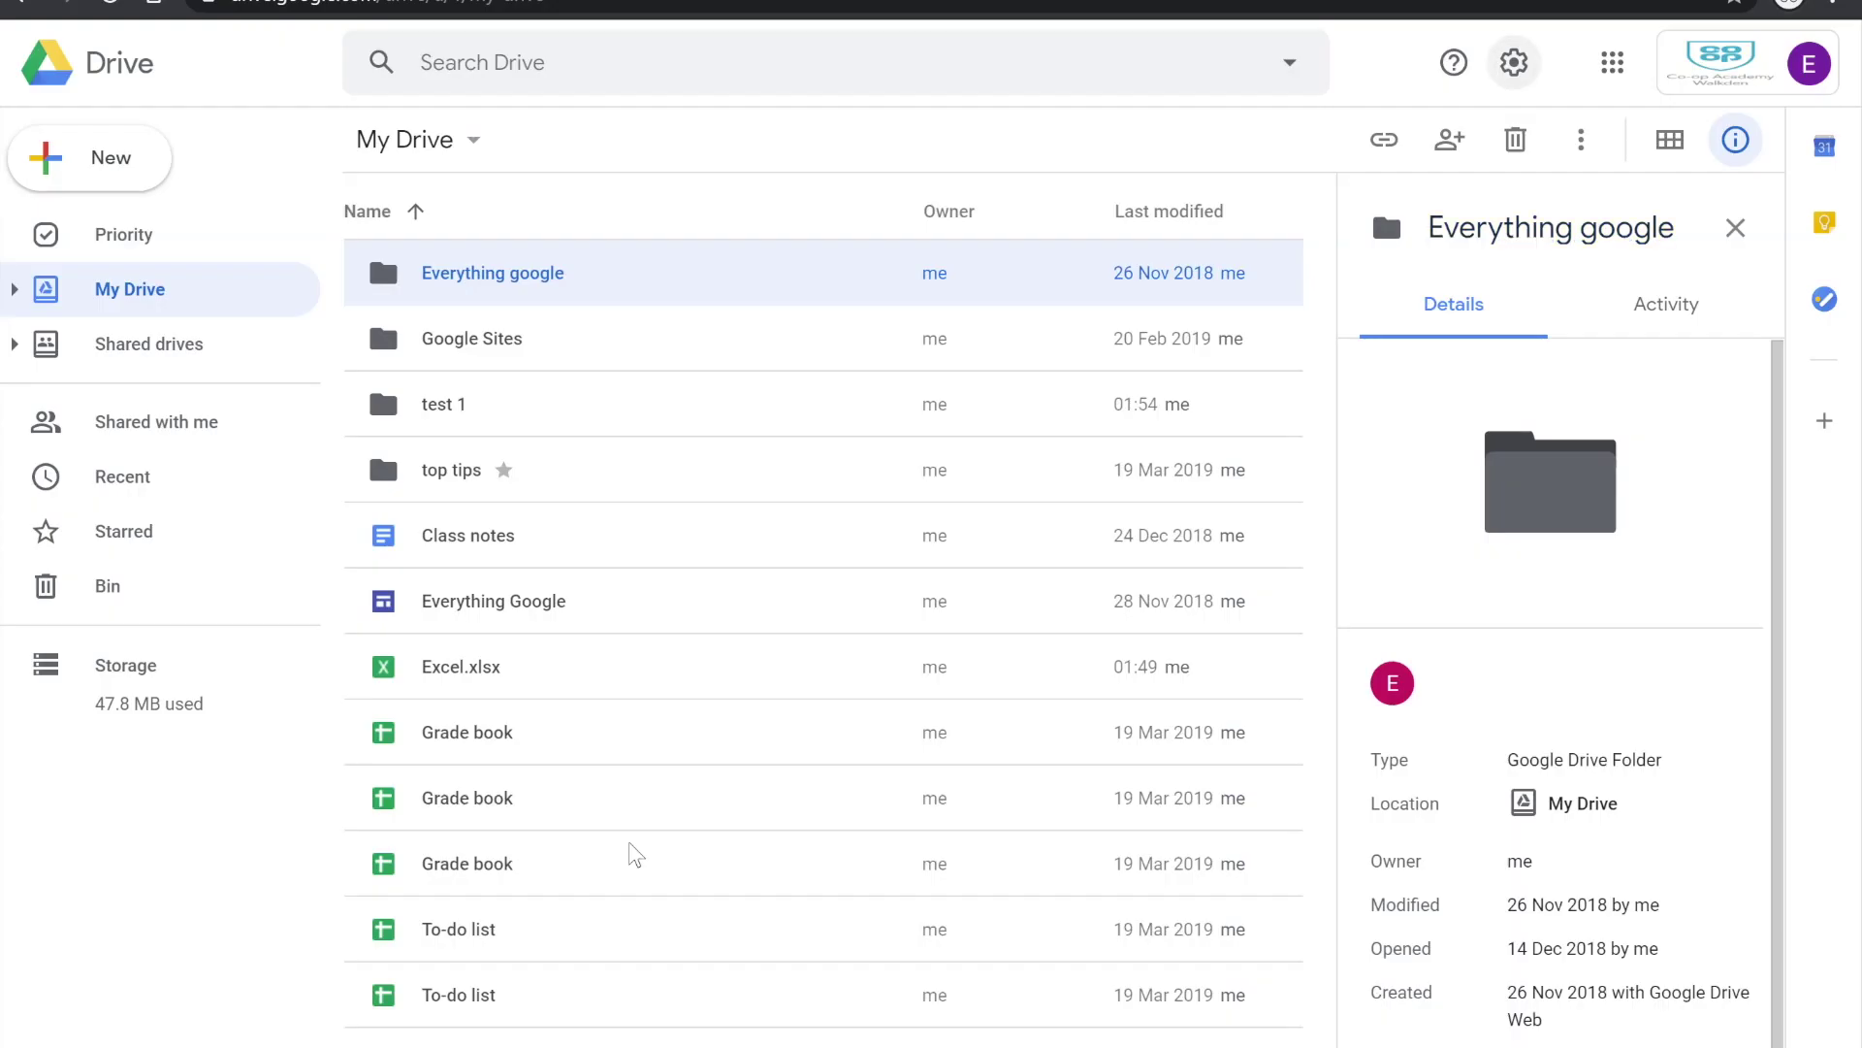
Open the Drive settings, review the General options, close them and clear the folder selection
key("Return")
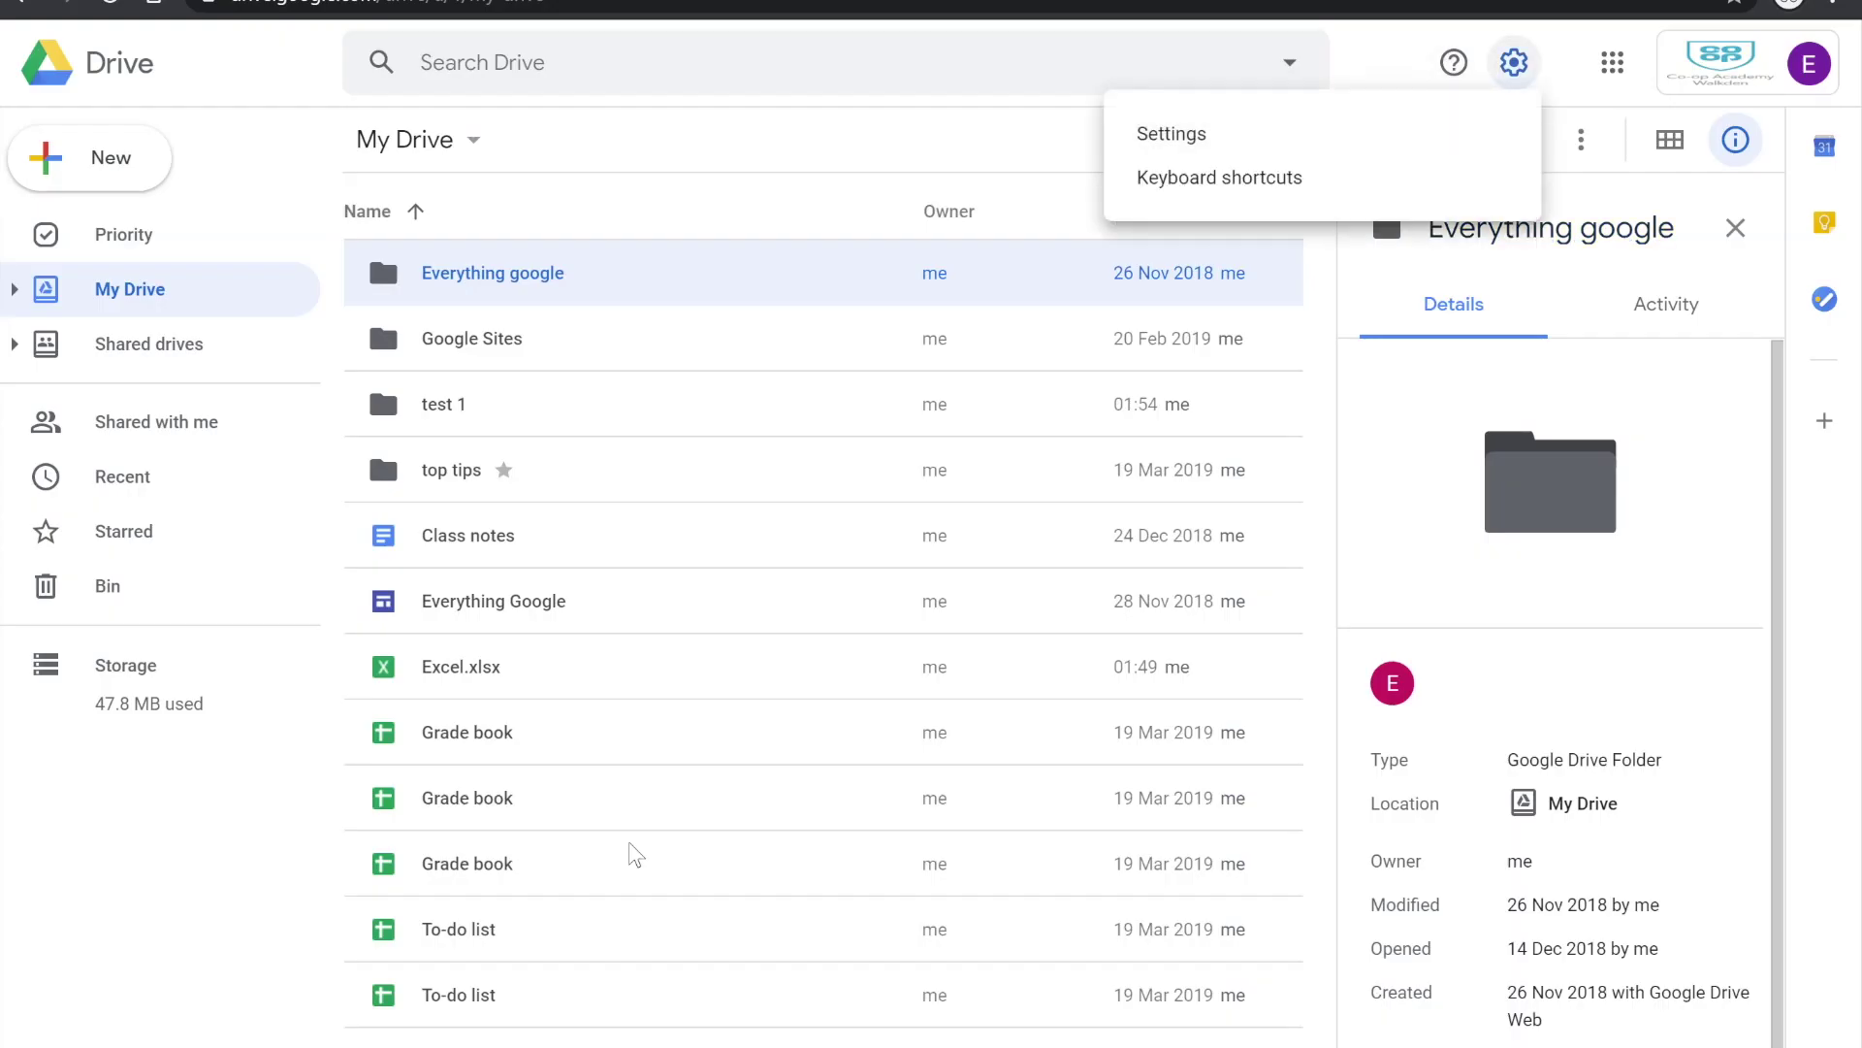
key("Down")
left_click(1267, 141)
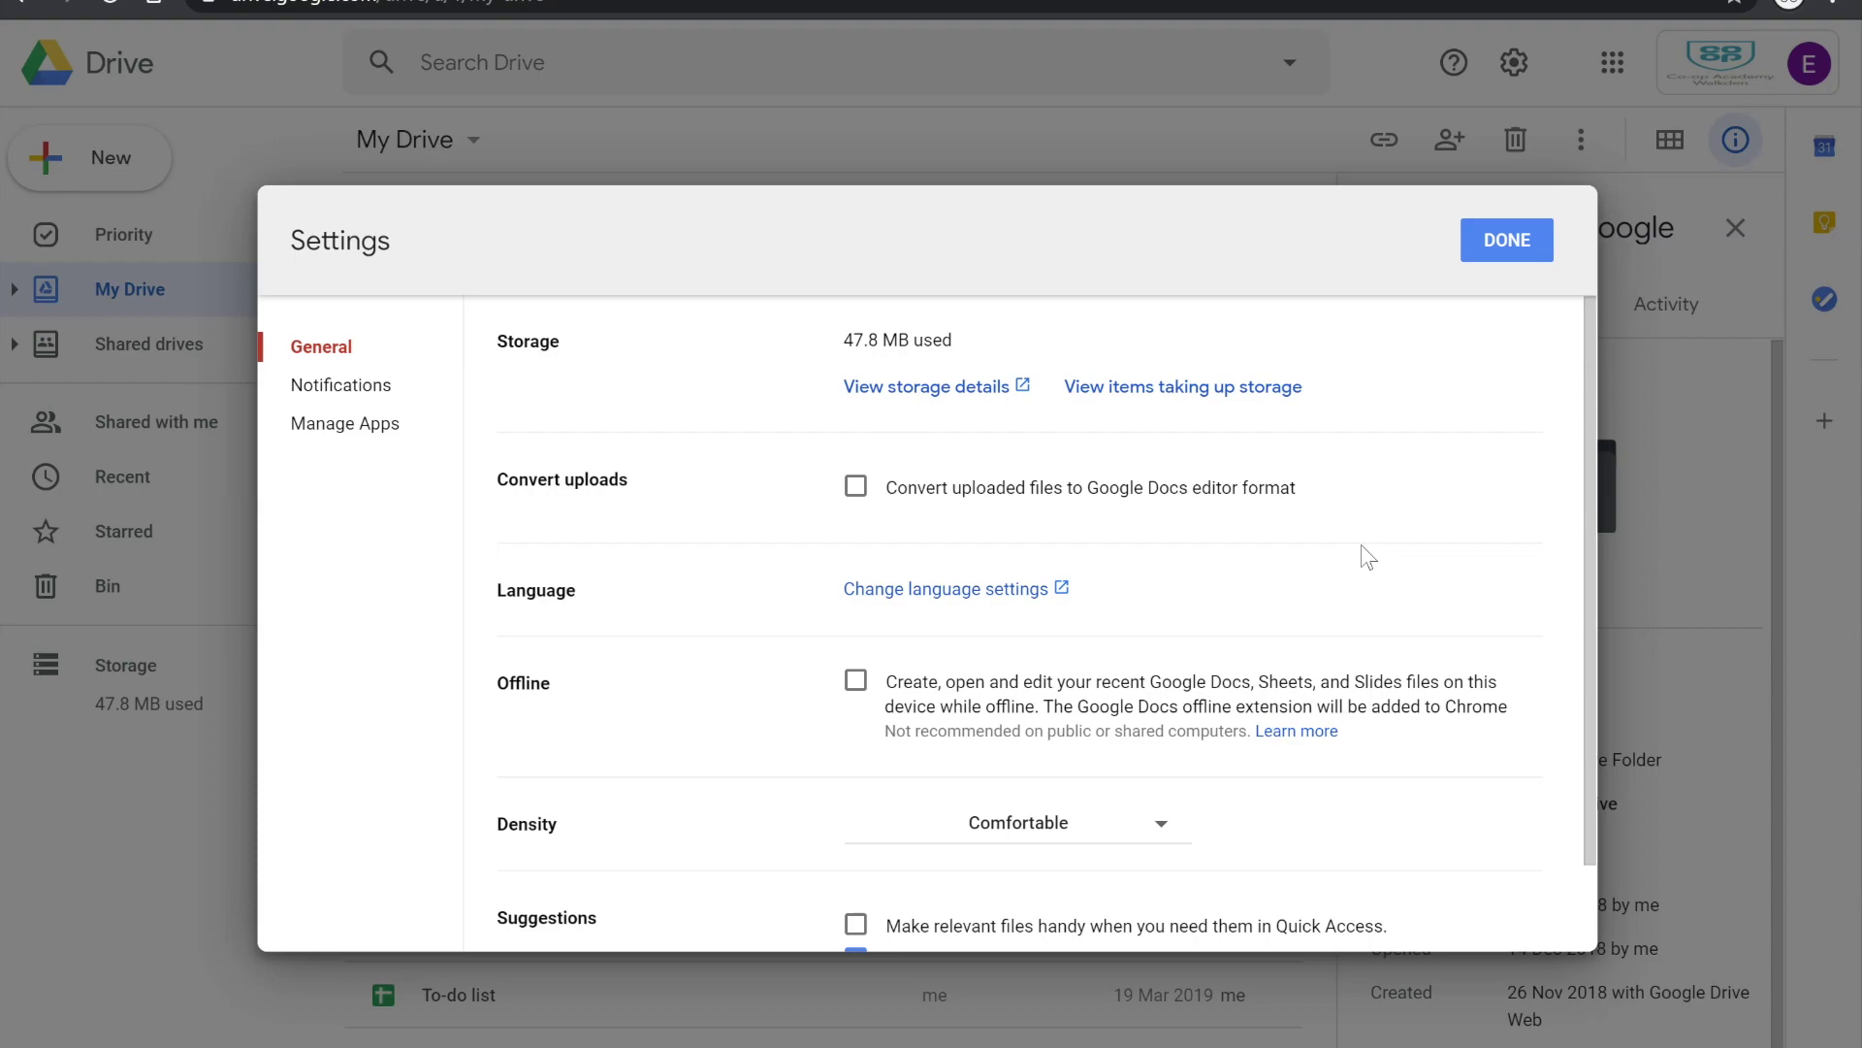
left_click(1505, 241)
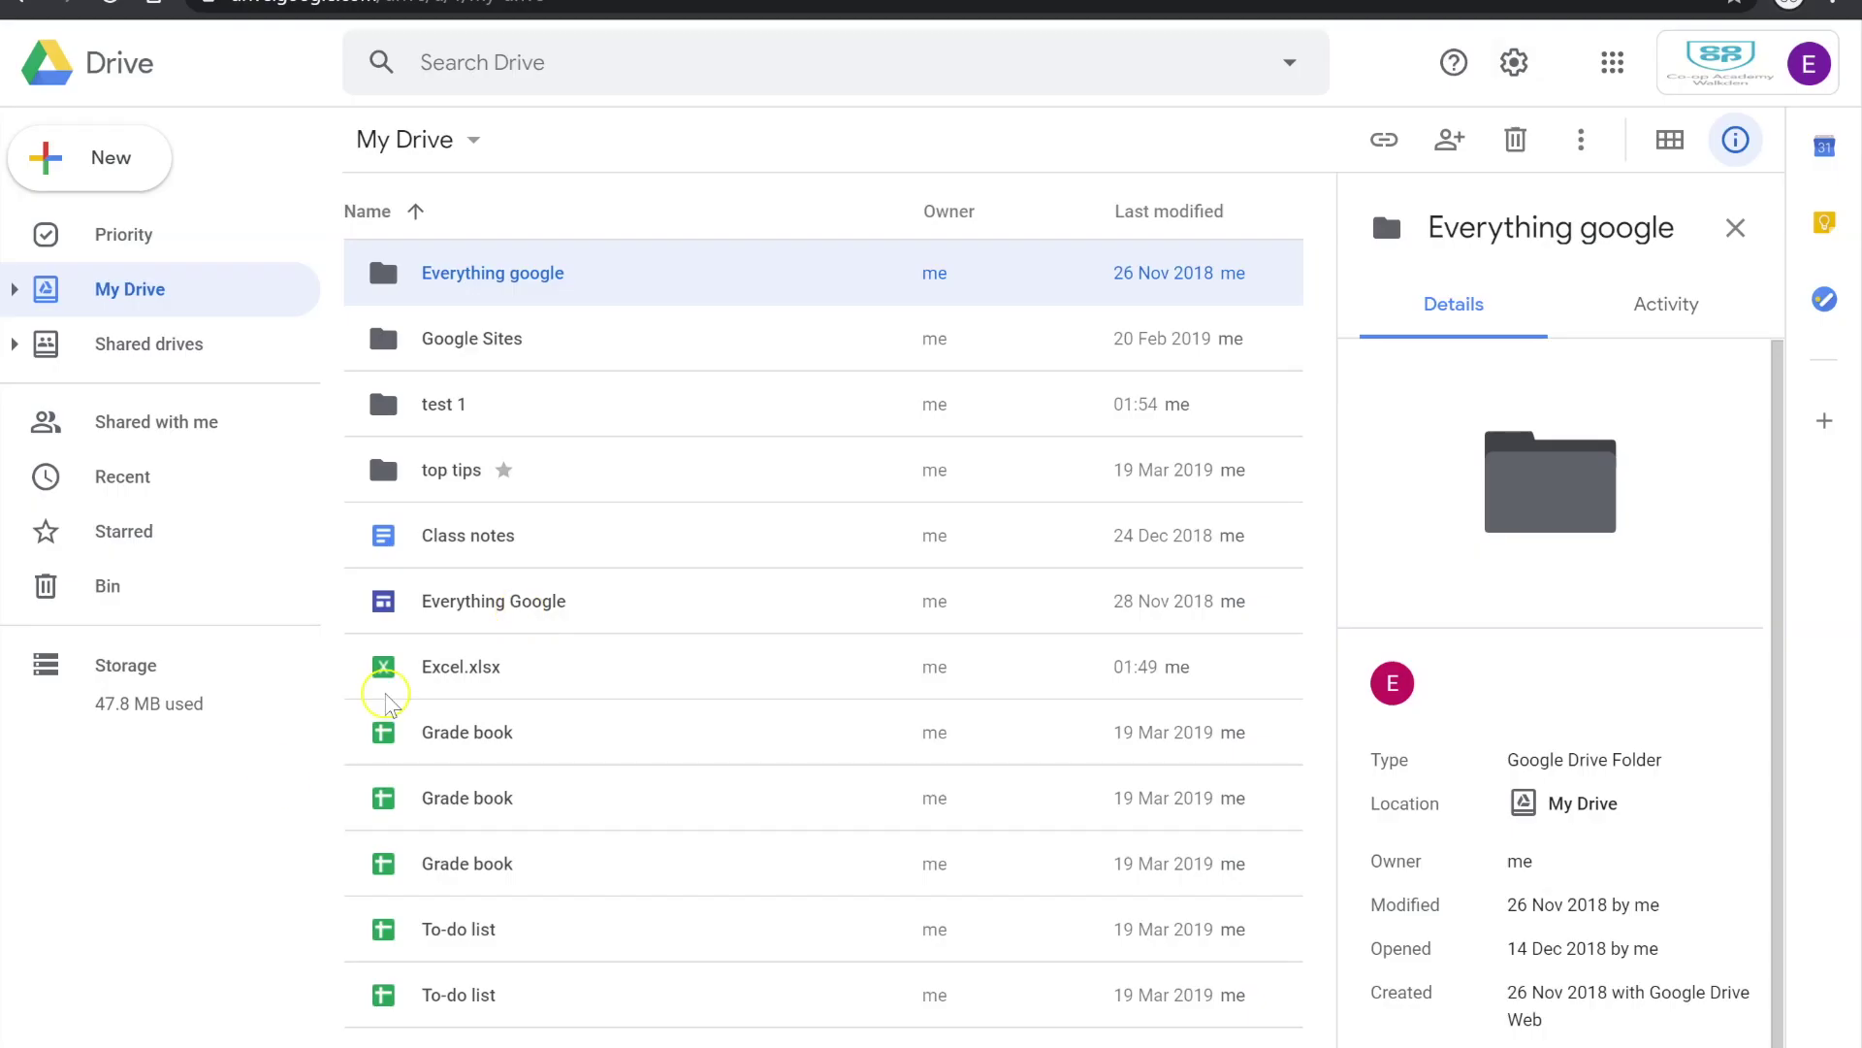
key("Escape")
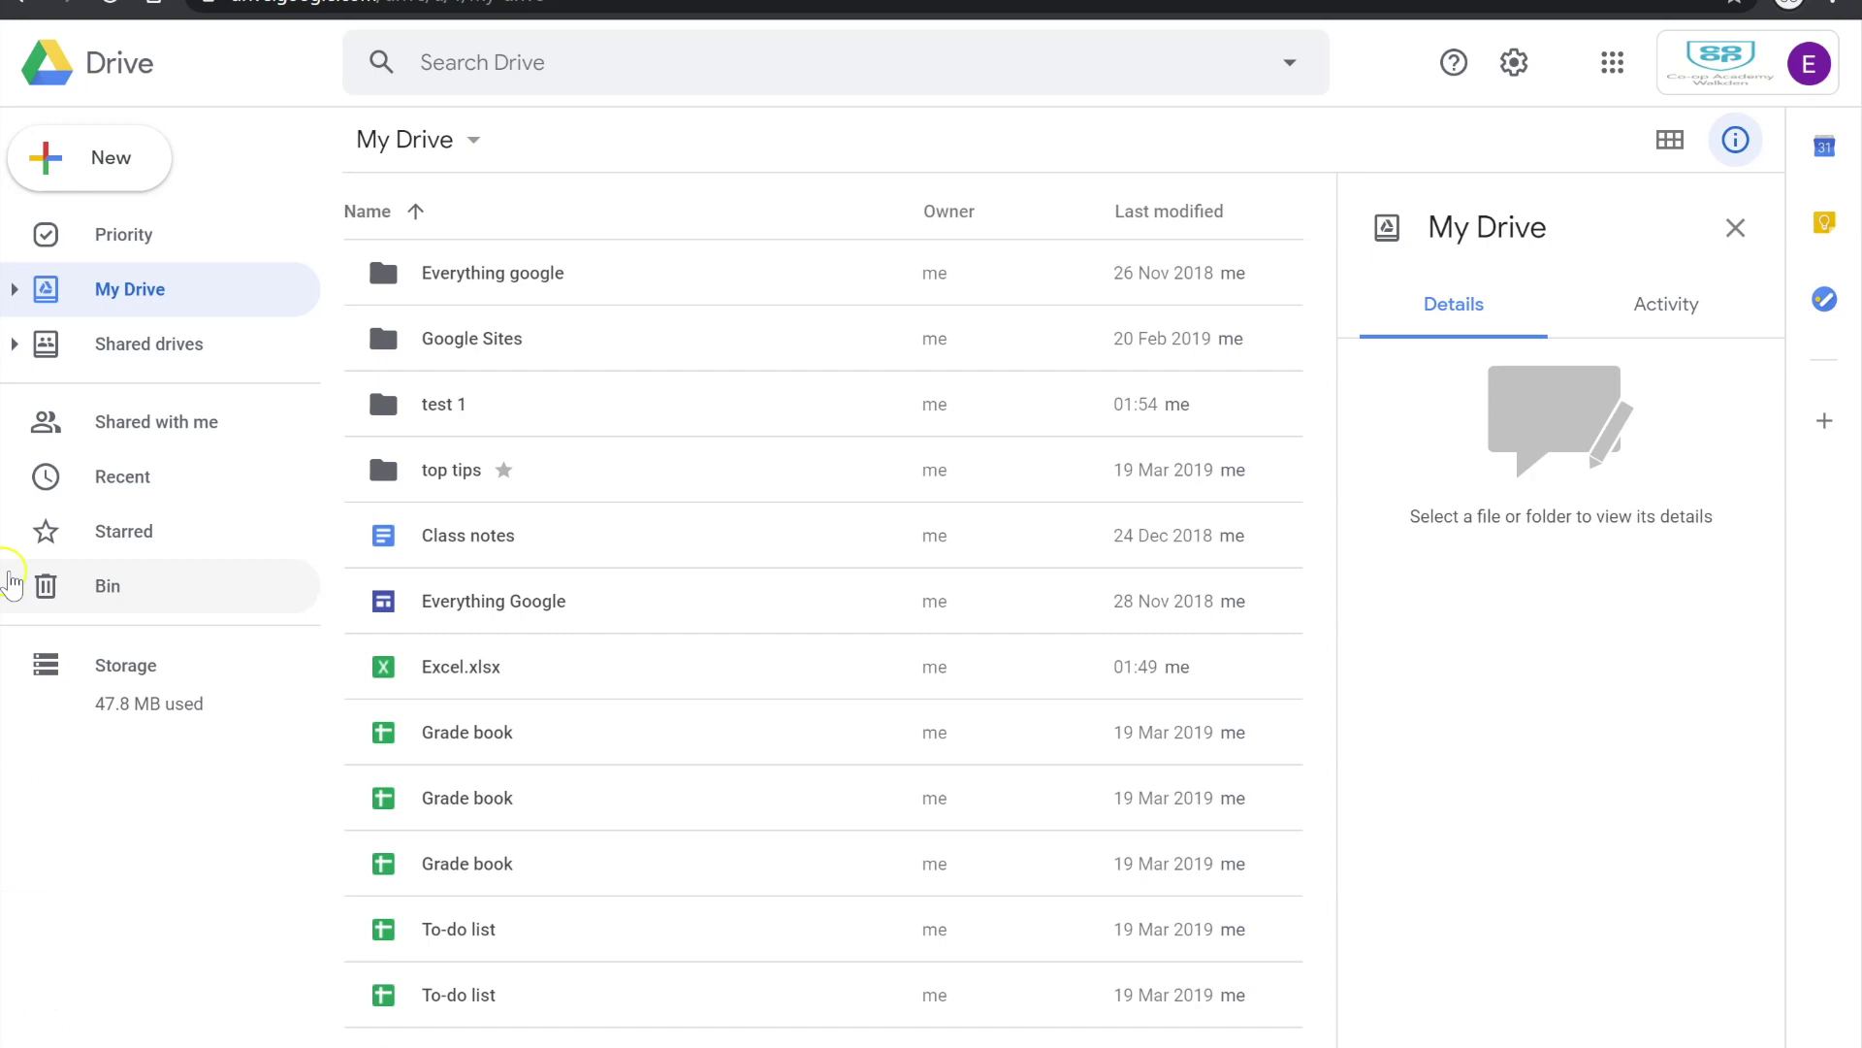
Create a workspace named "Zee work space" on the Priority page without adding any files
left_click(114, 240)
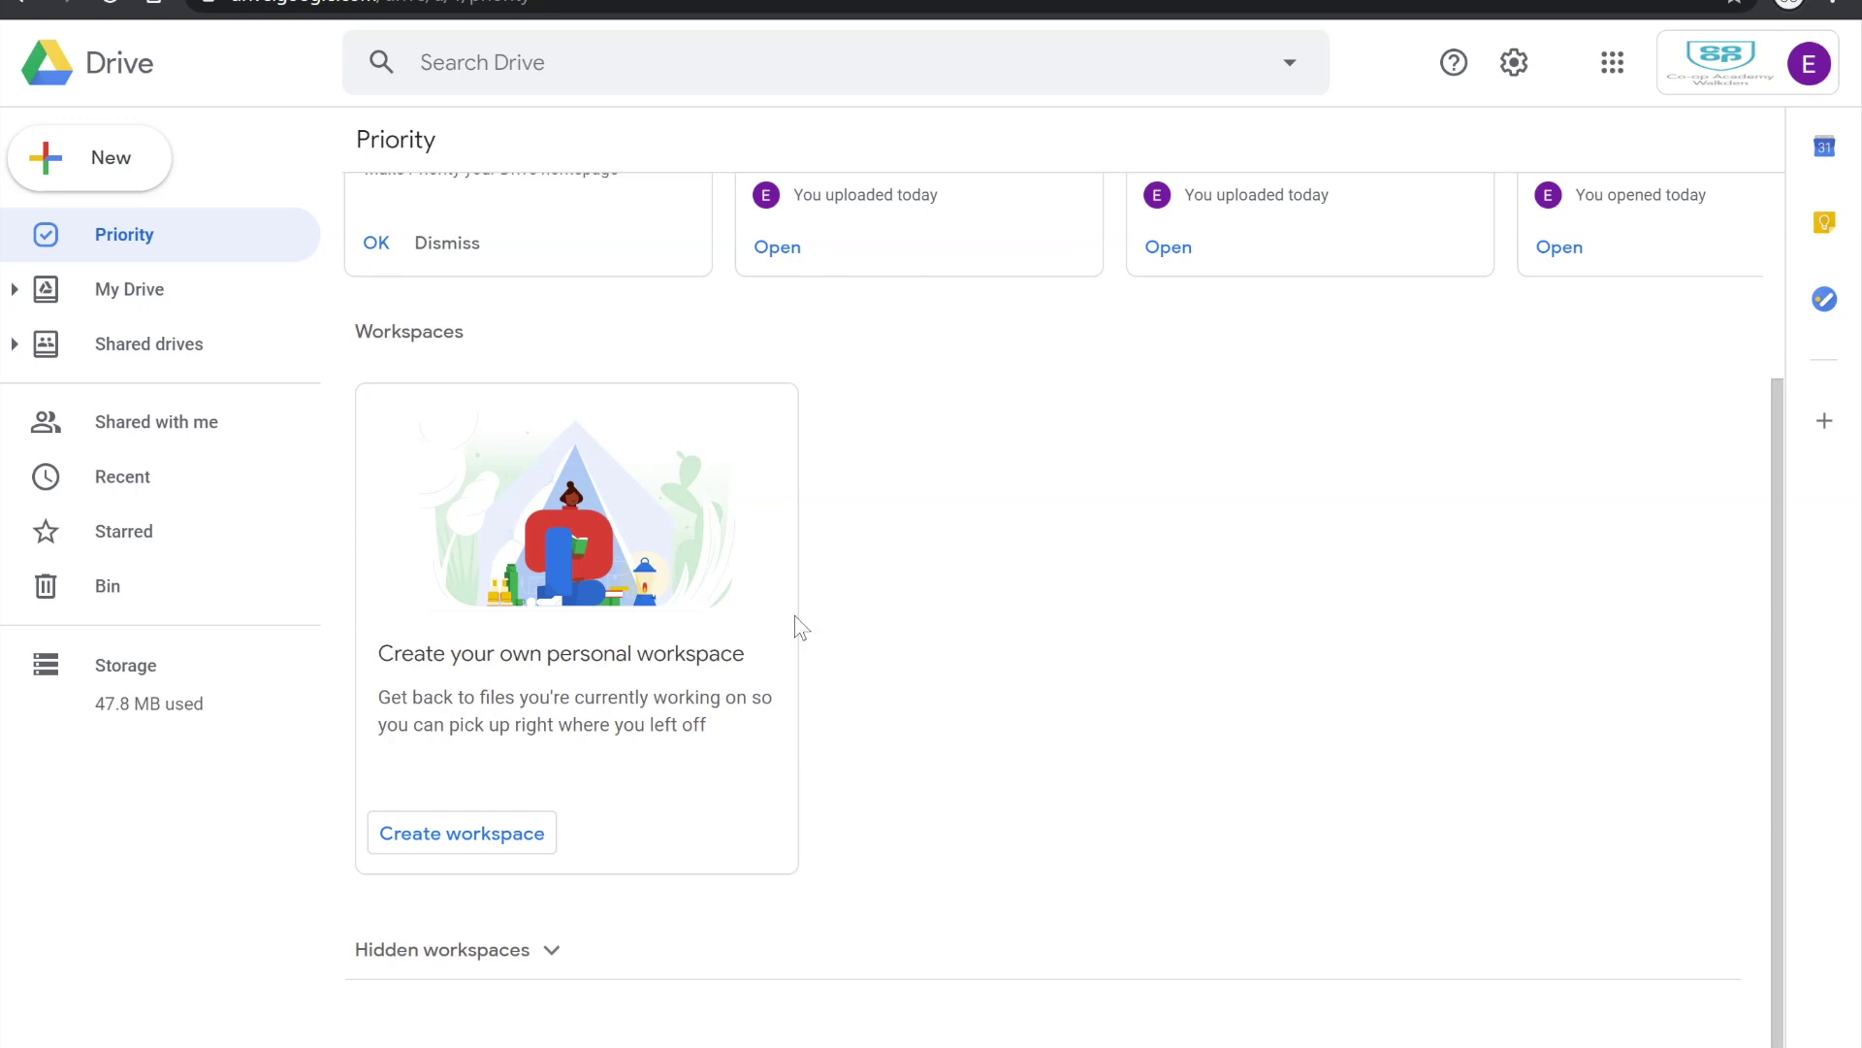
left_click(490, 836)
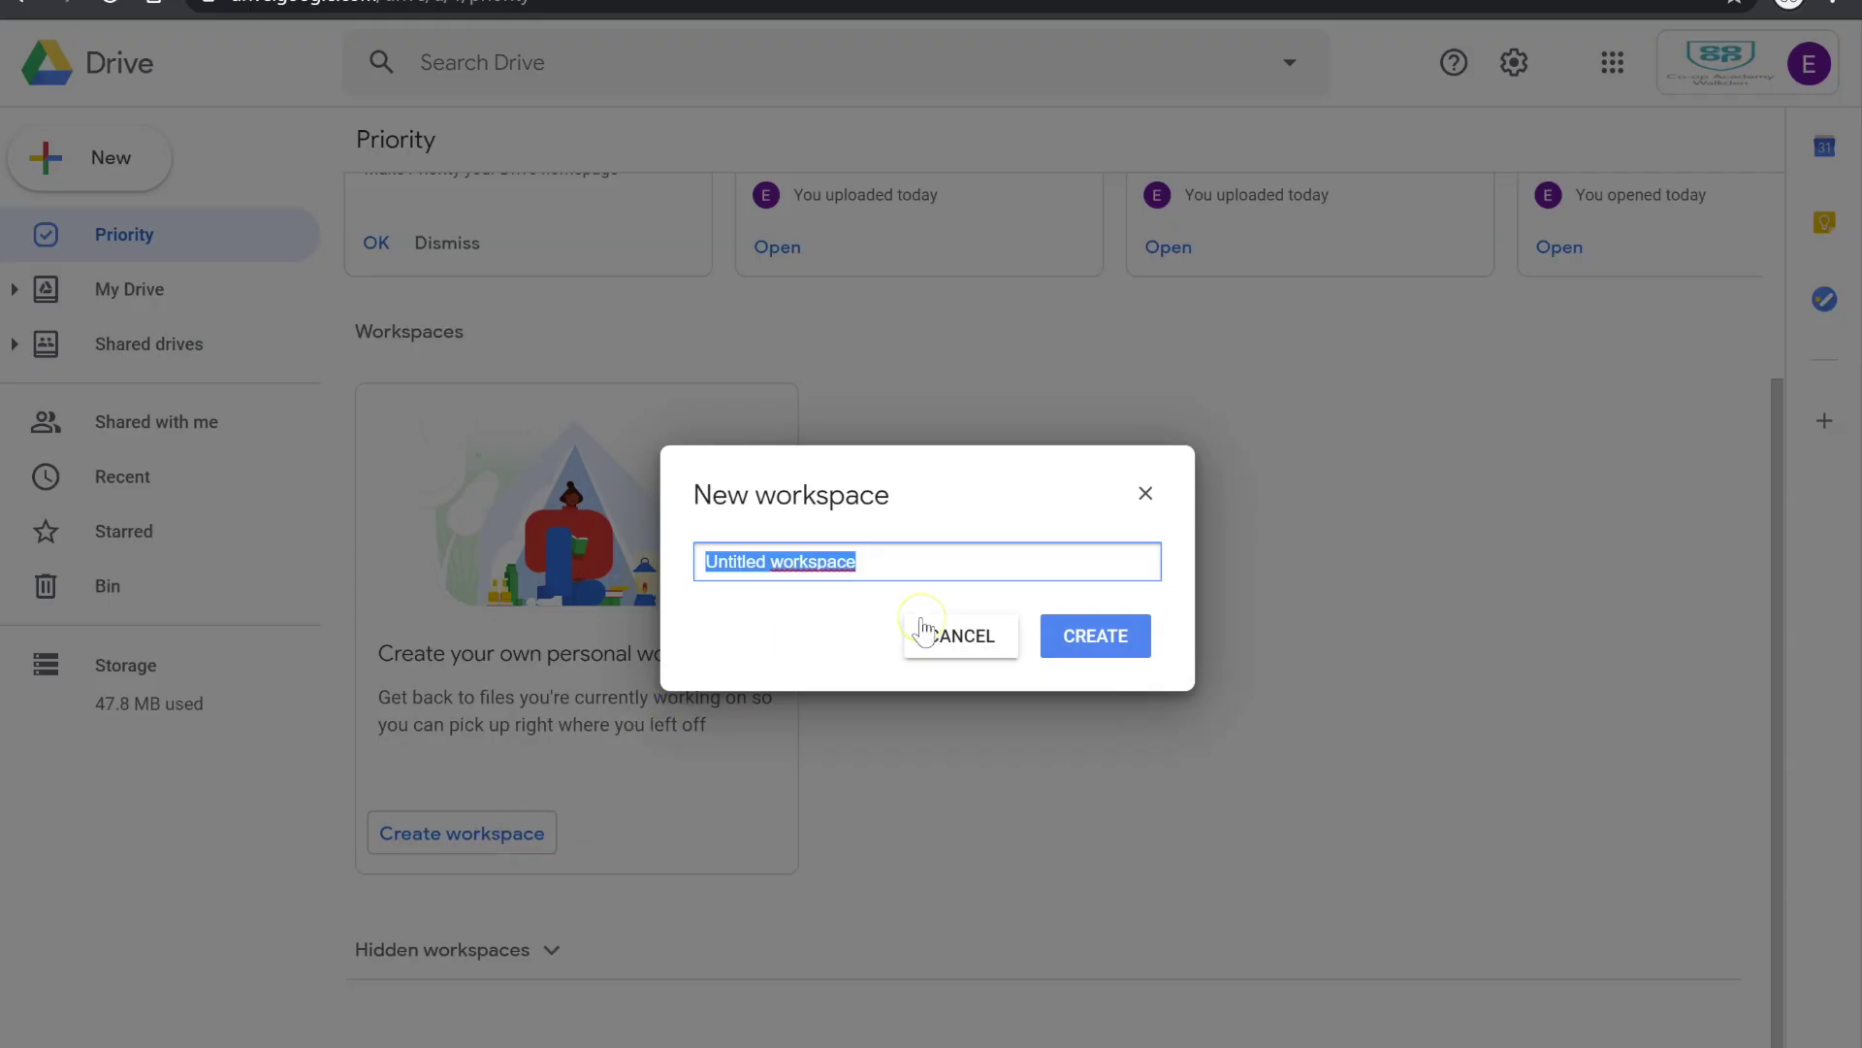
type("Zee work space")
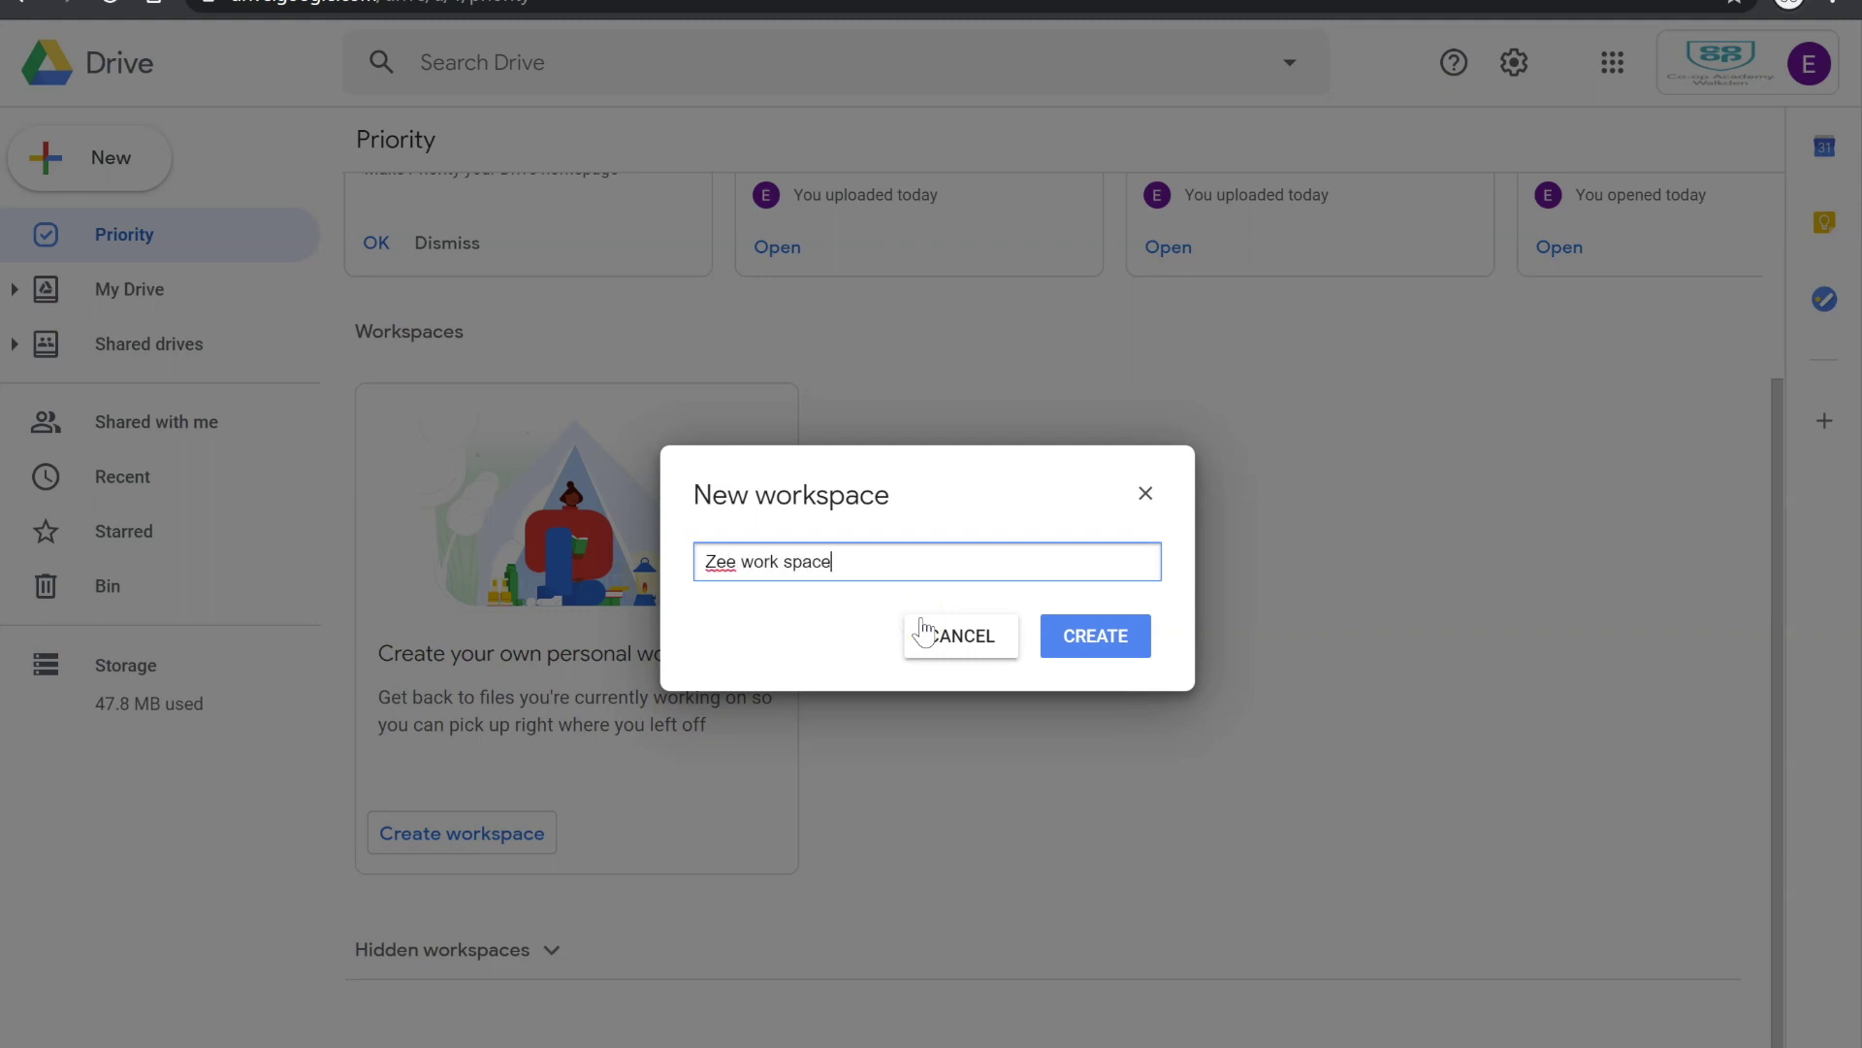
key("Return")
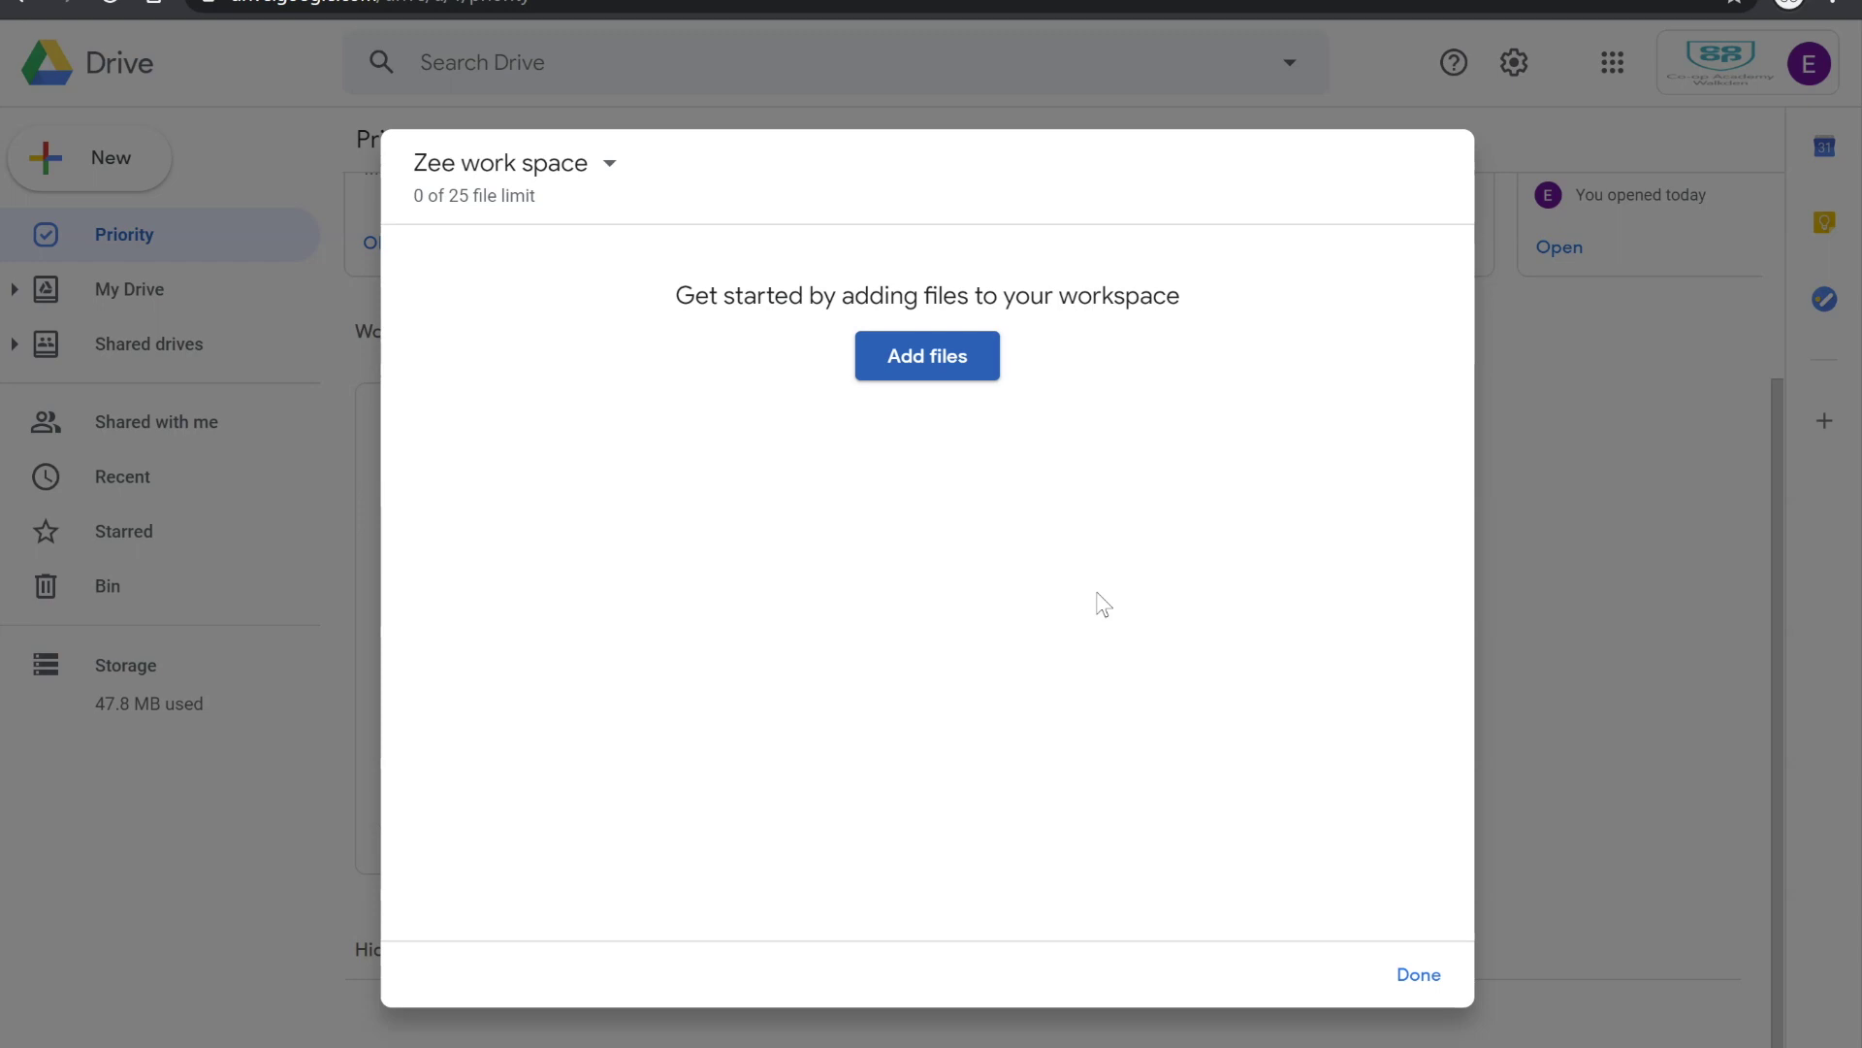
left_click(1428, 971)
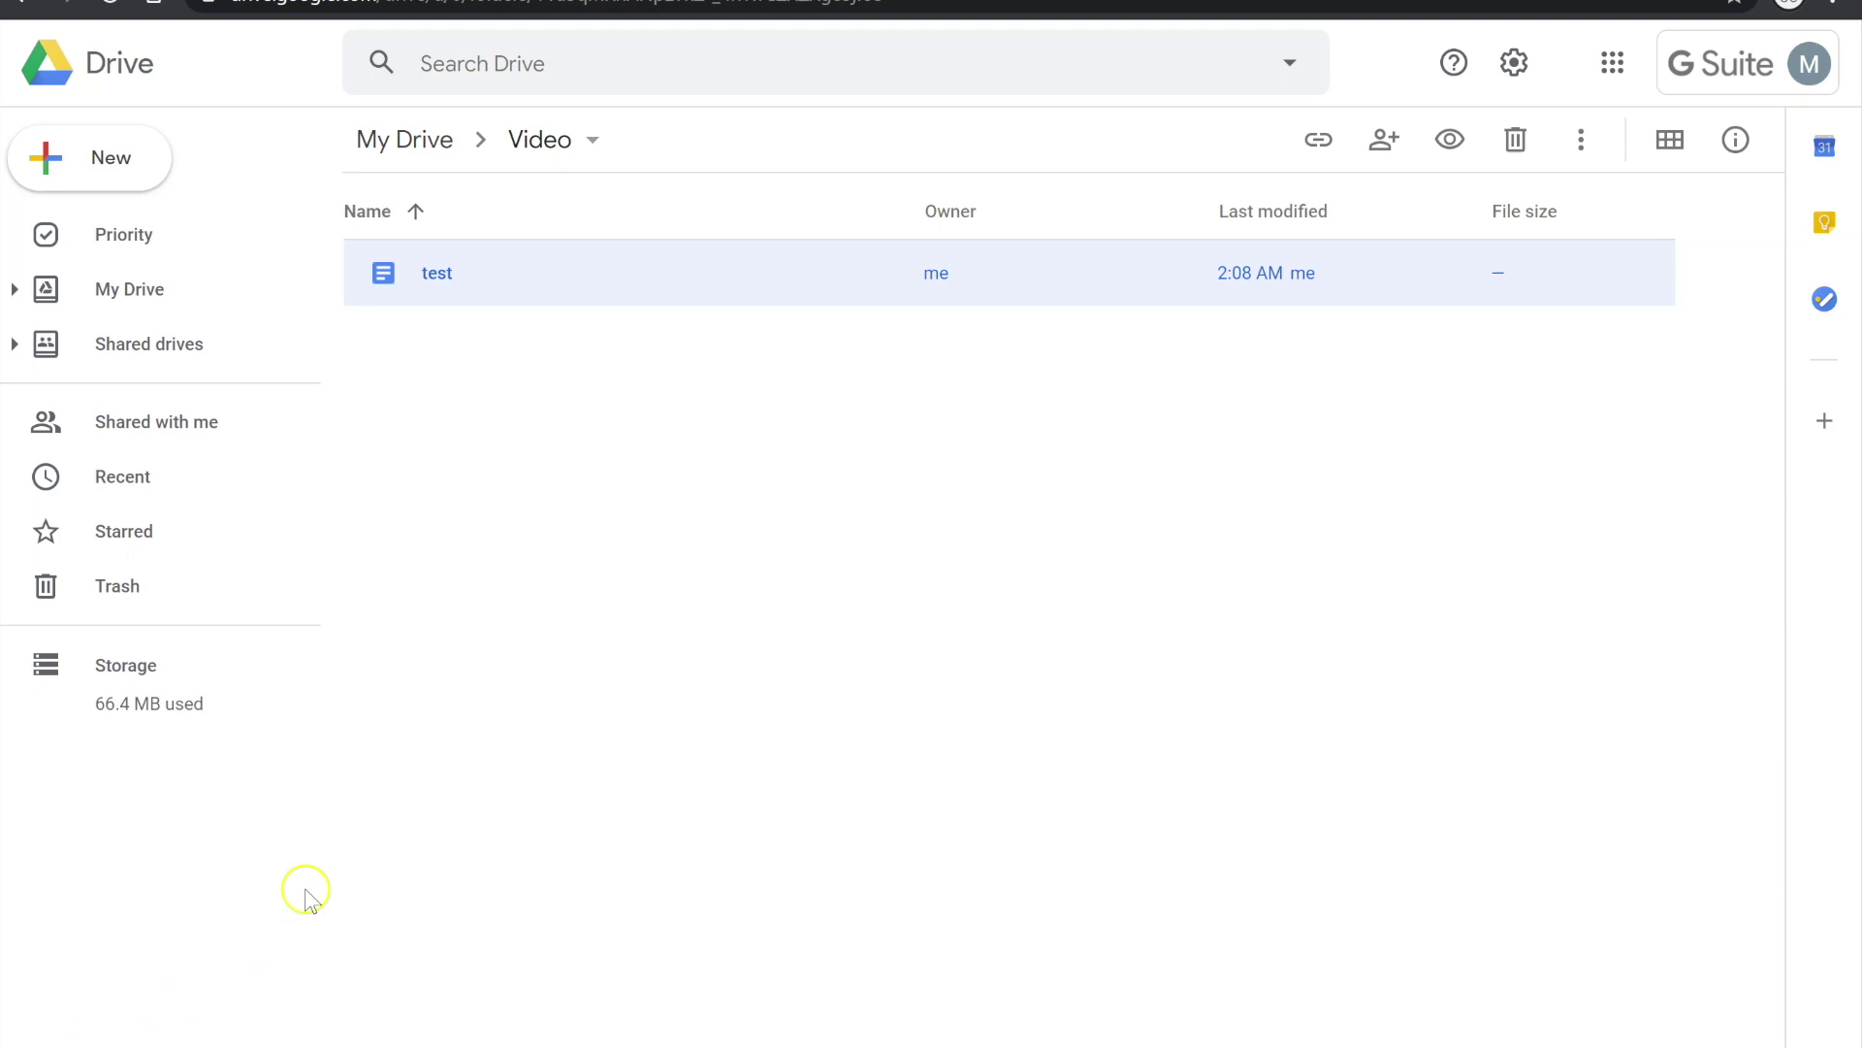
Open the advanced sharing settings of the test document in the Video folder and review the invitation permission levels and link sharing options
right_click(440, 272)
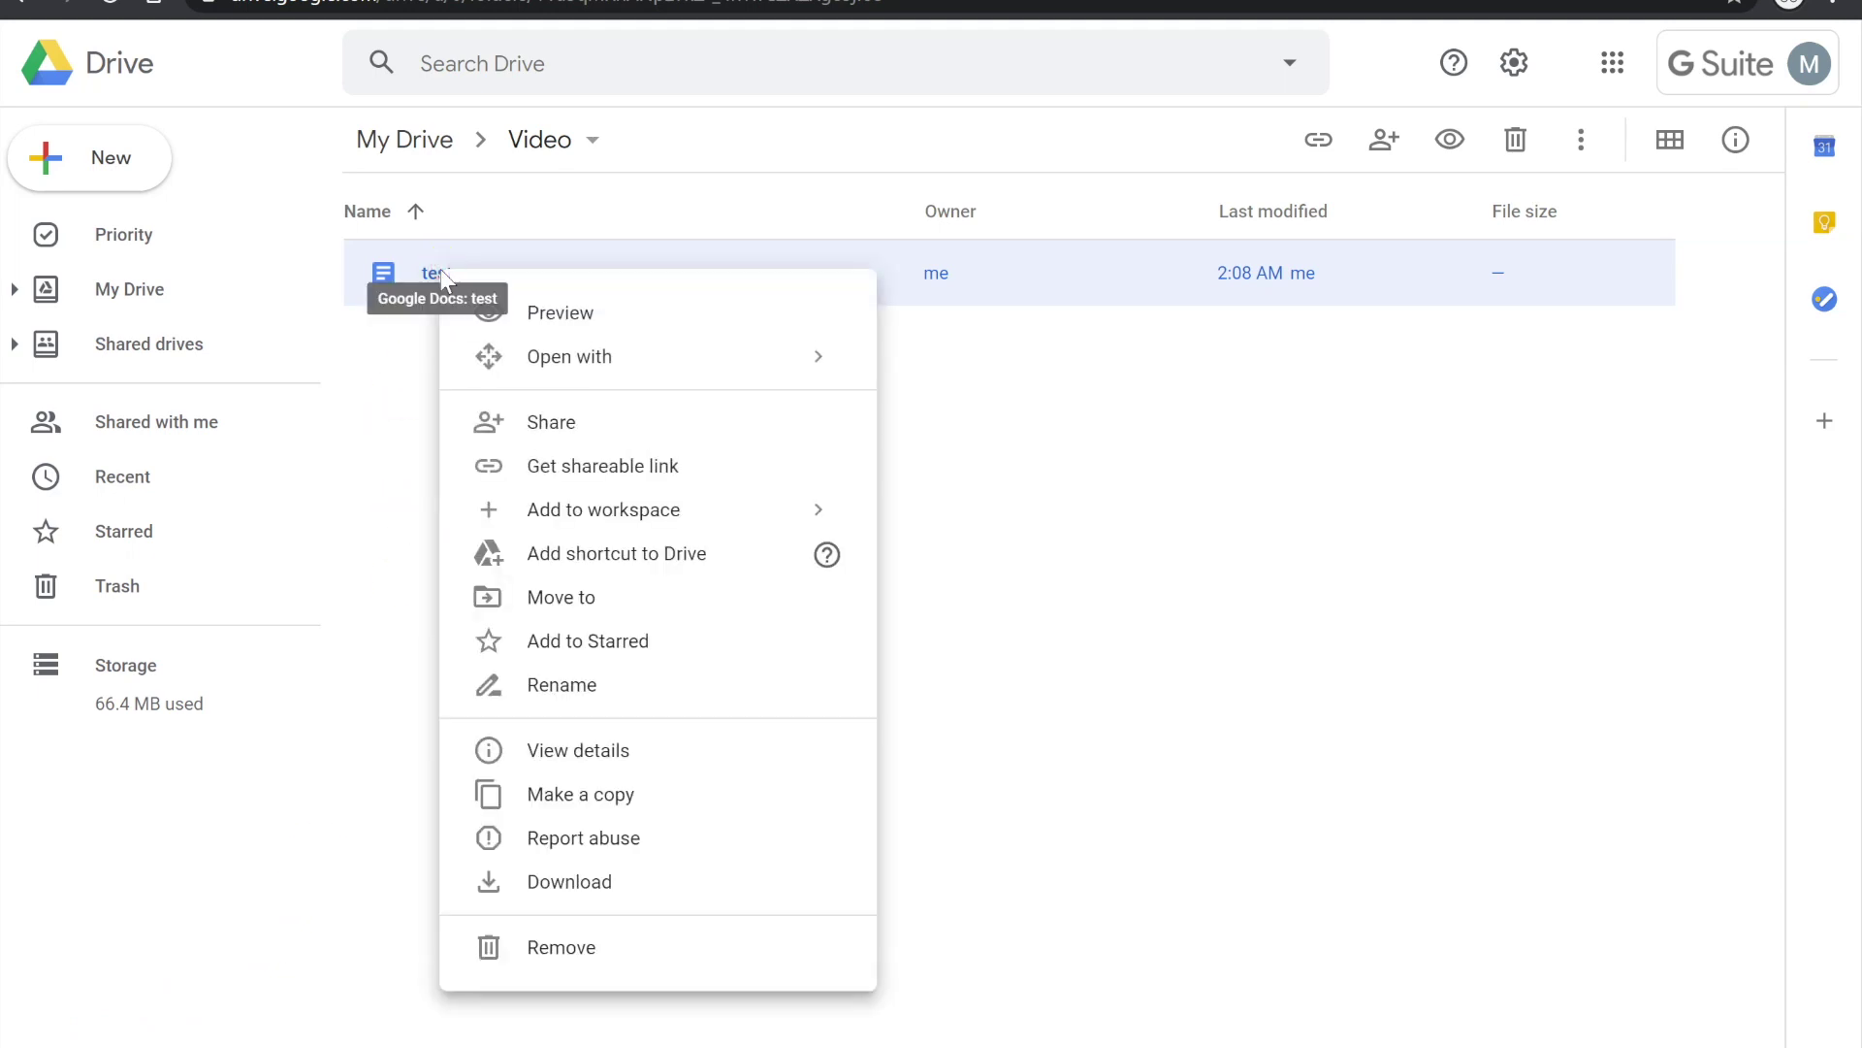
left_click(574, 423)
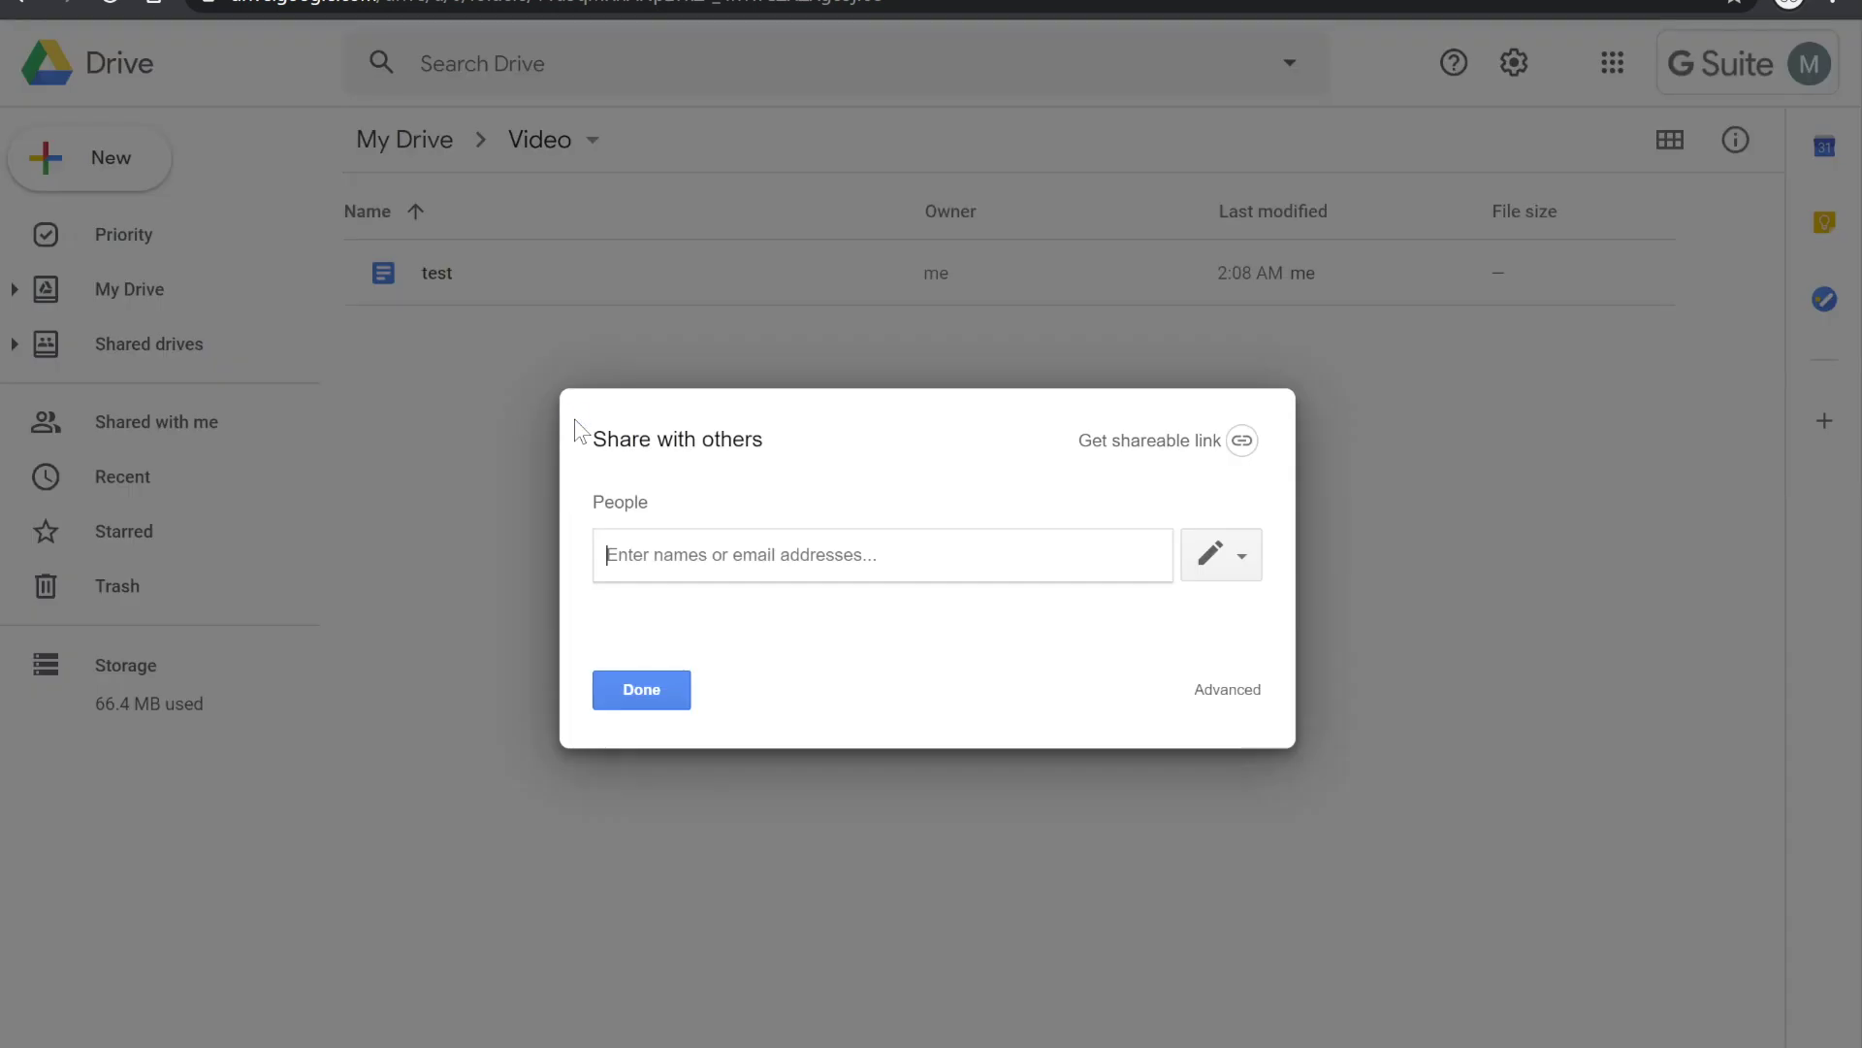
left_click(1249, 703)
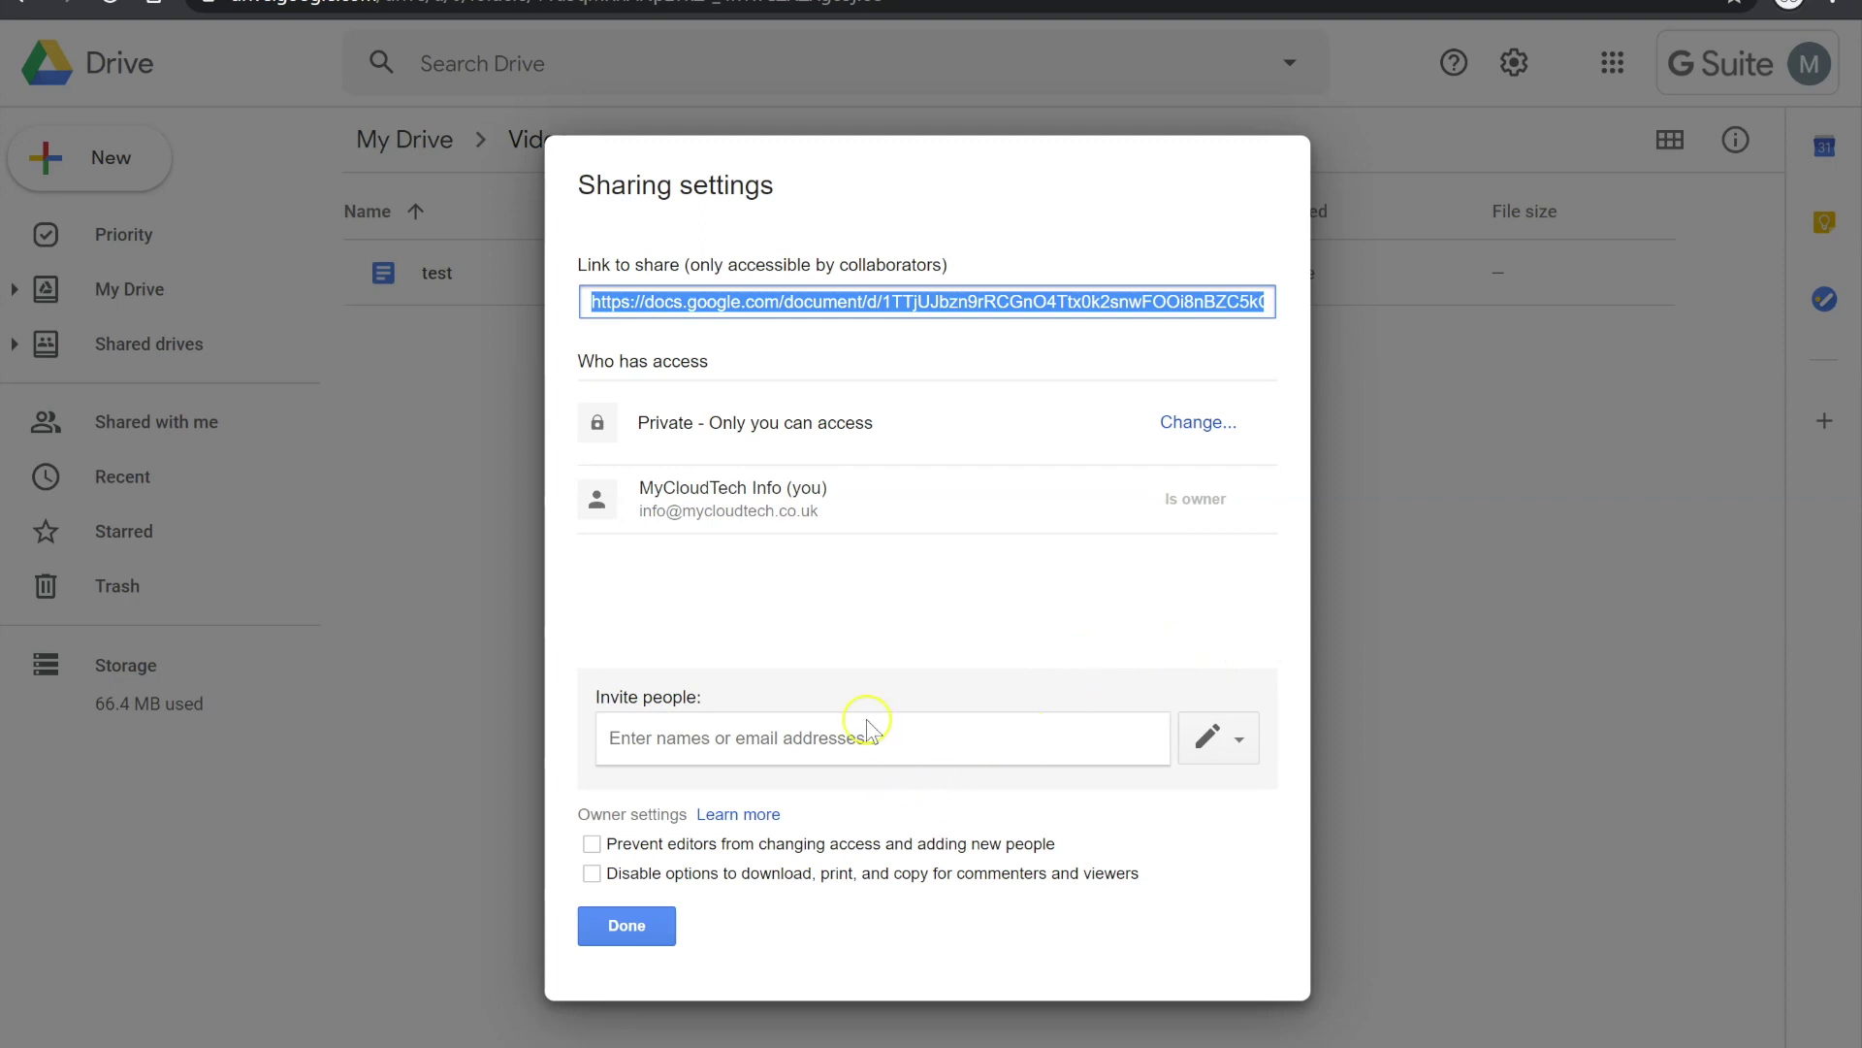
left_click(817, 729)
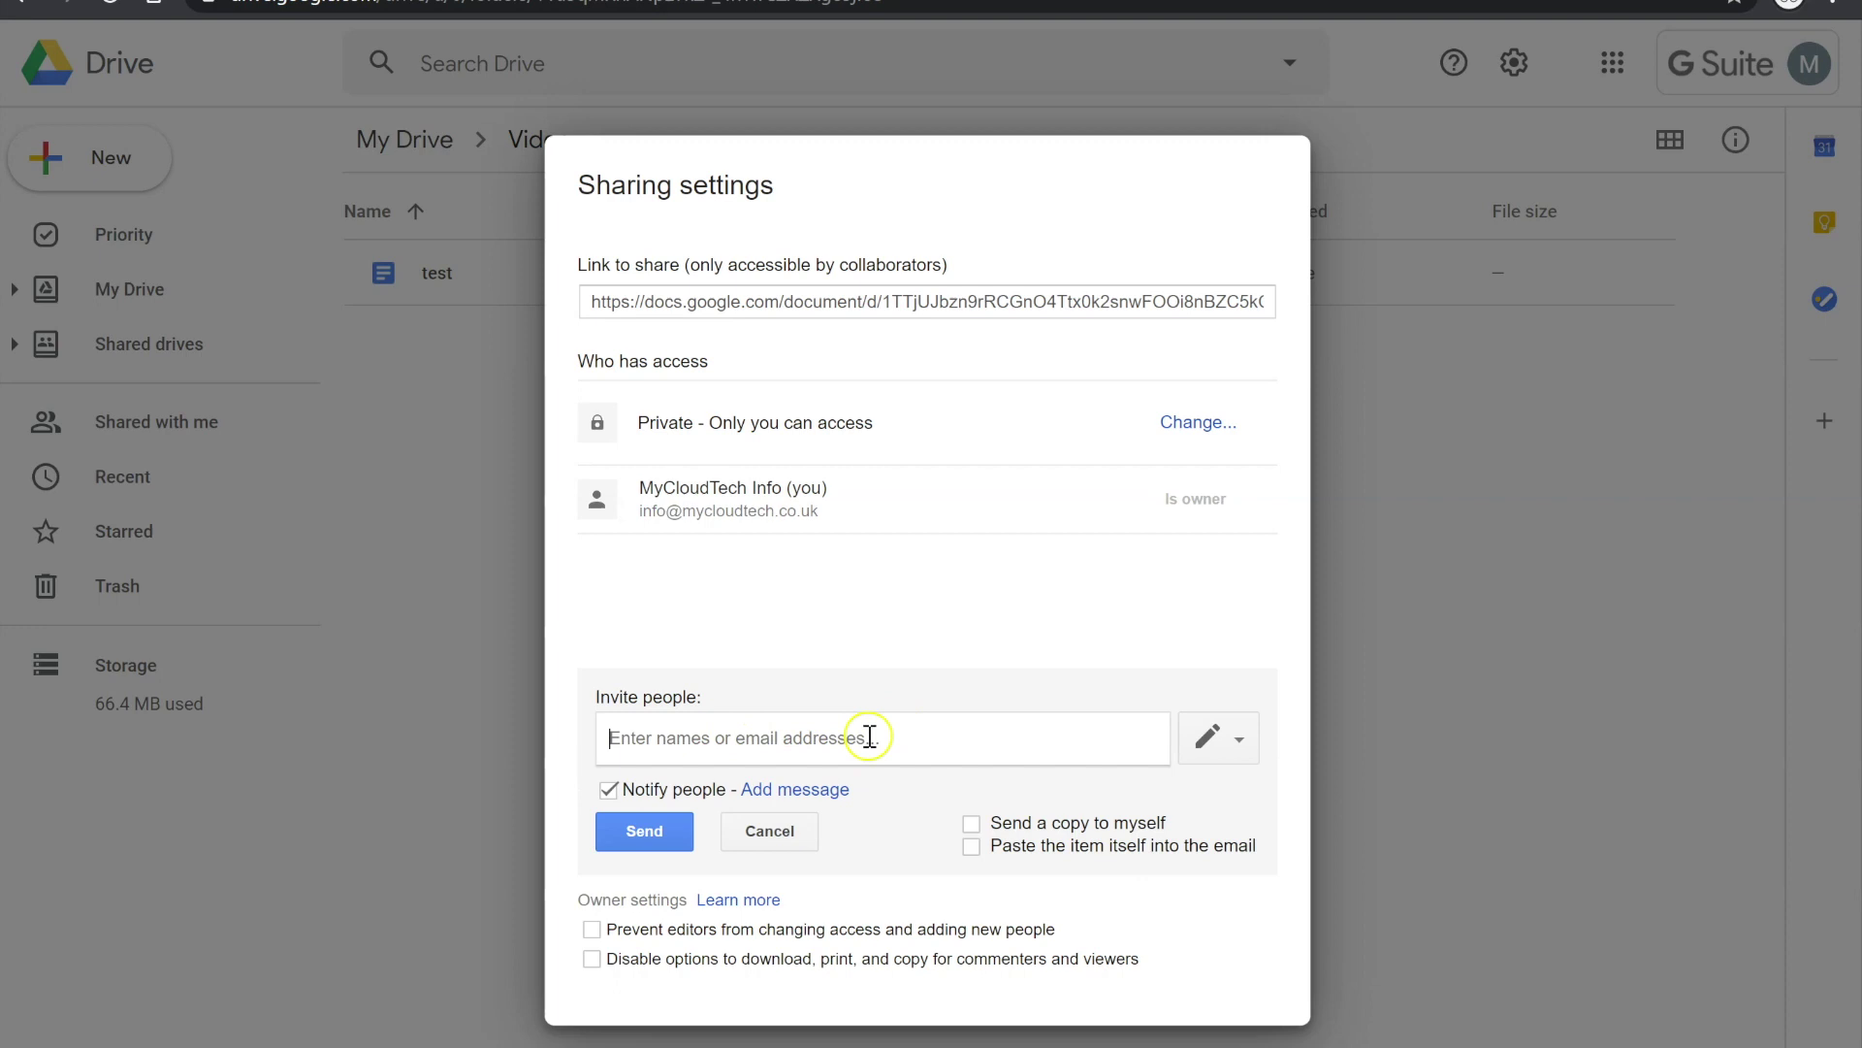
left_click(1241, 741)
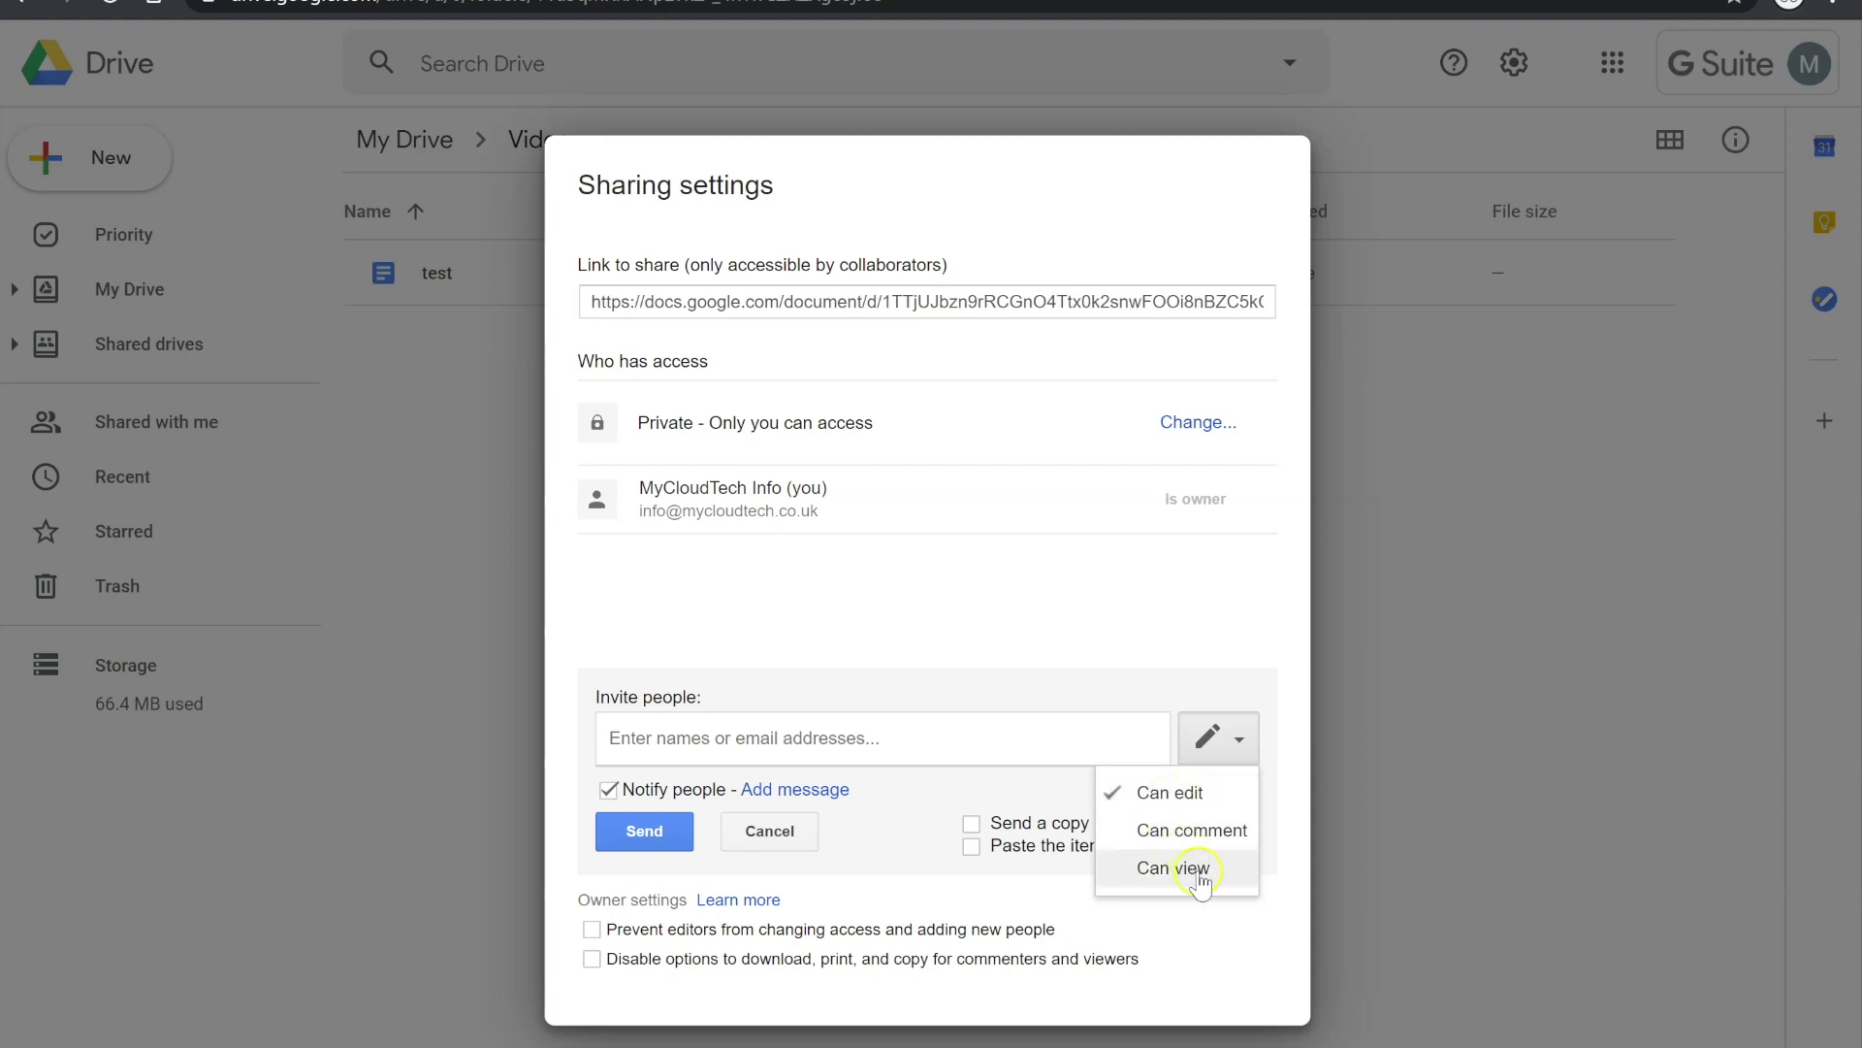
left_click(1083, 629)
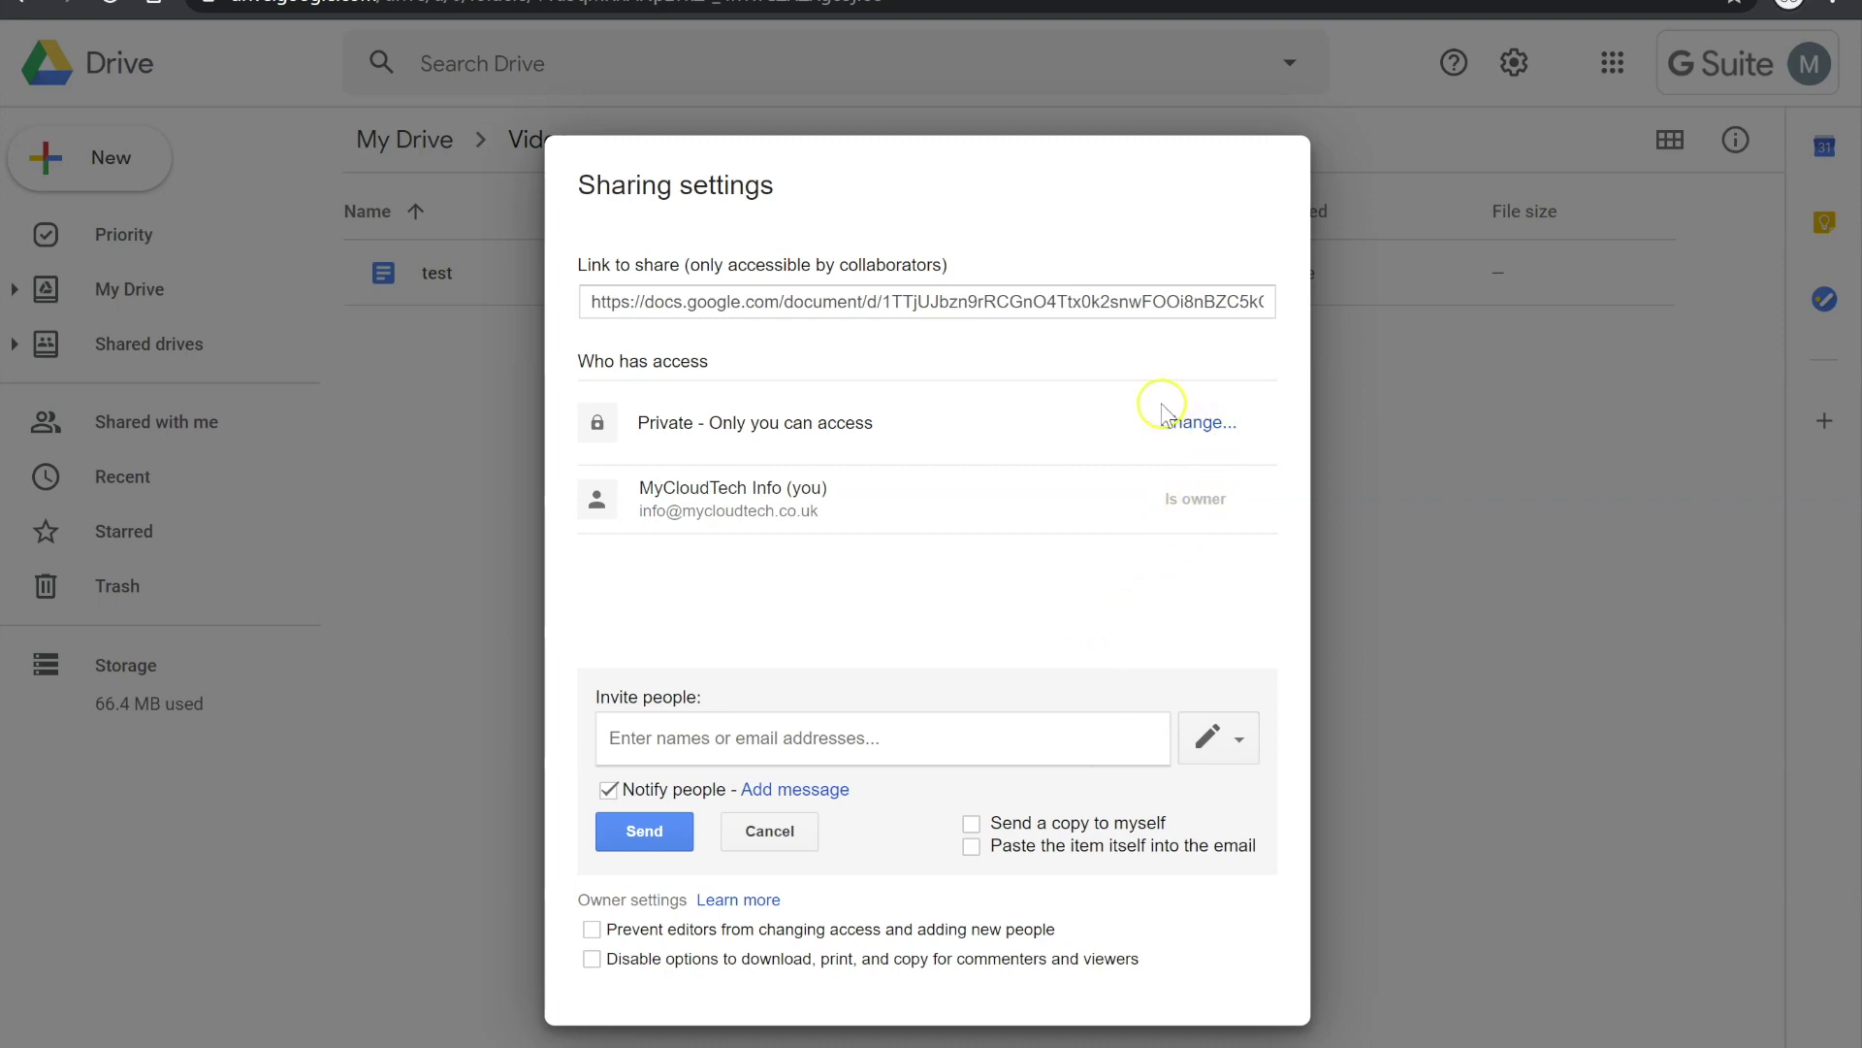
left_click(1200, 425)
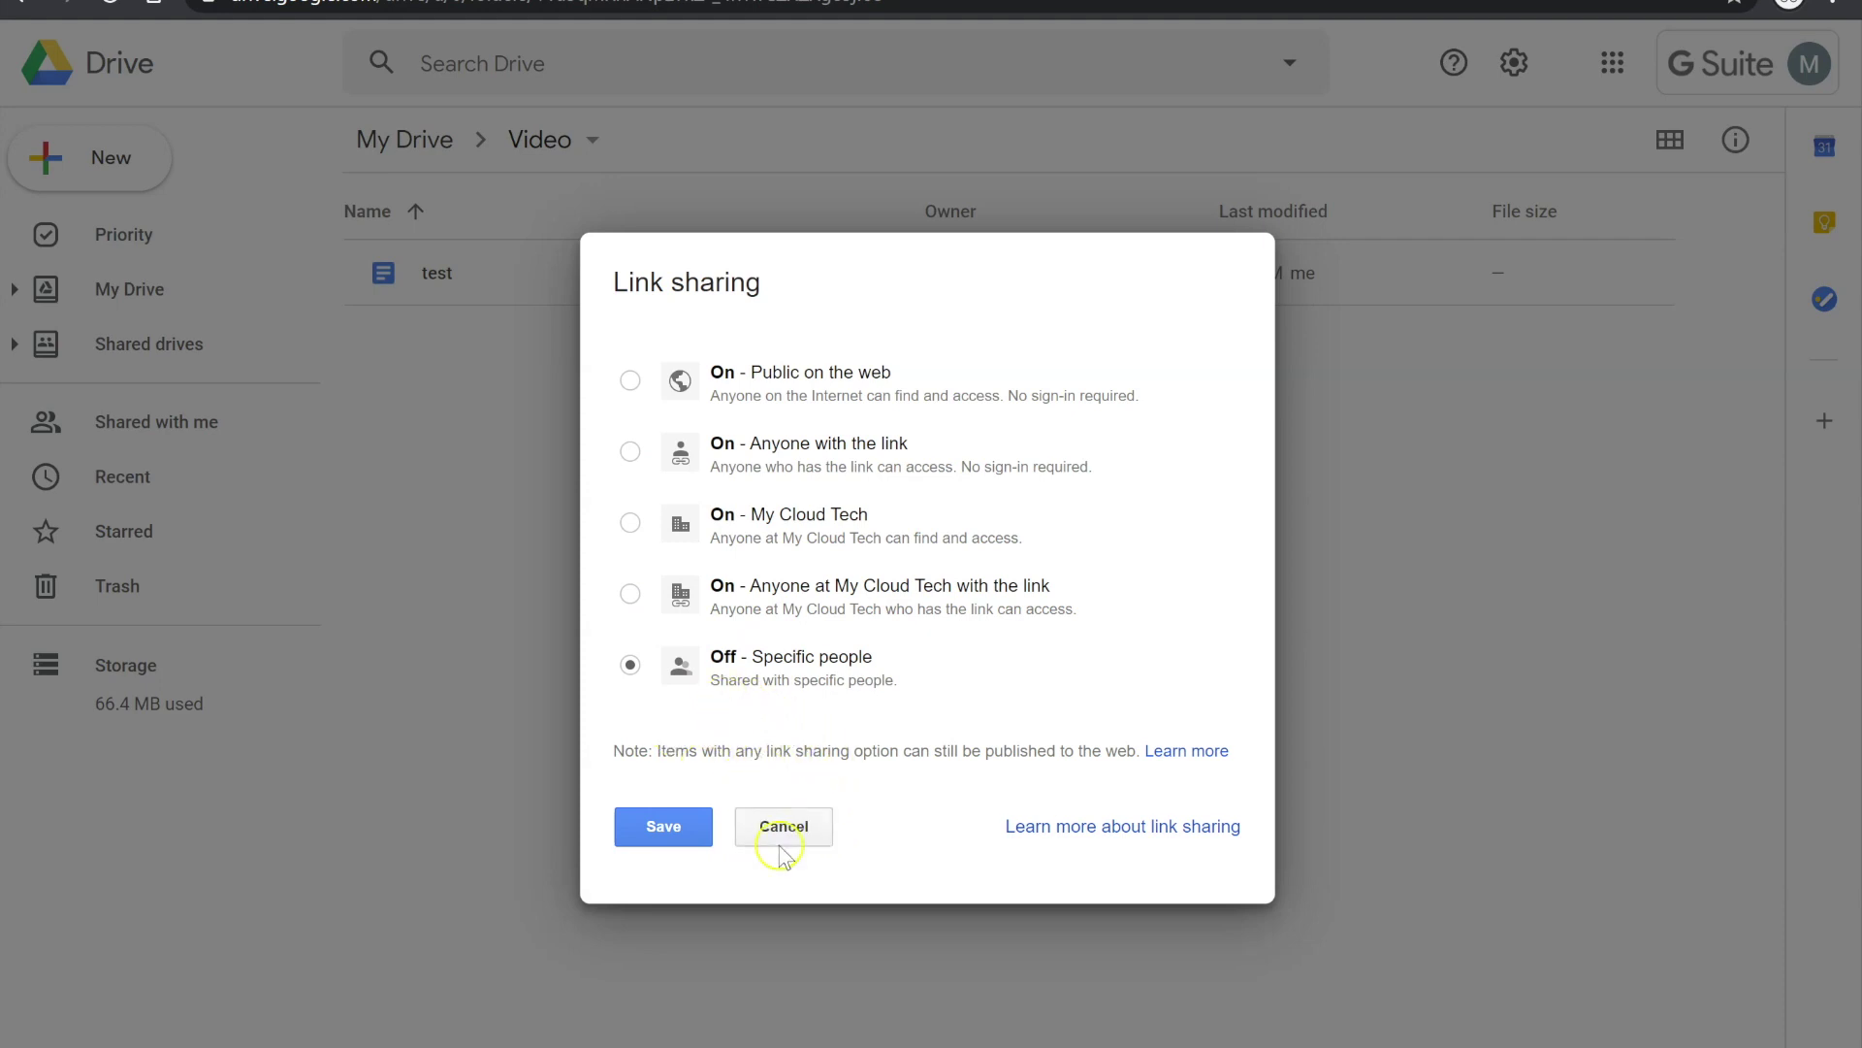
left_click(813, 832)
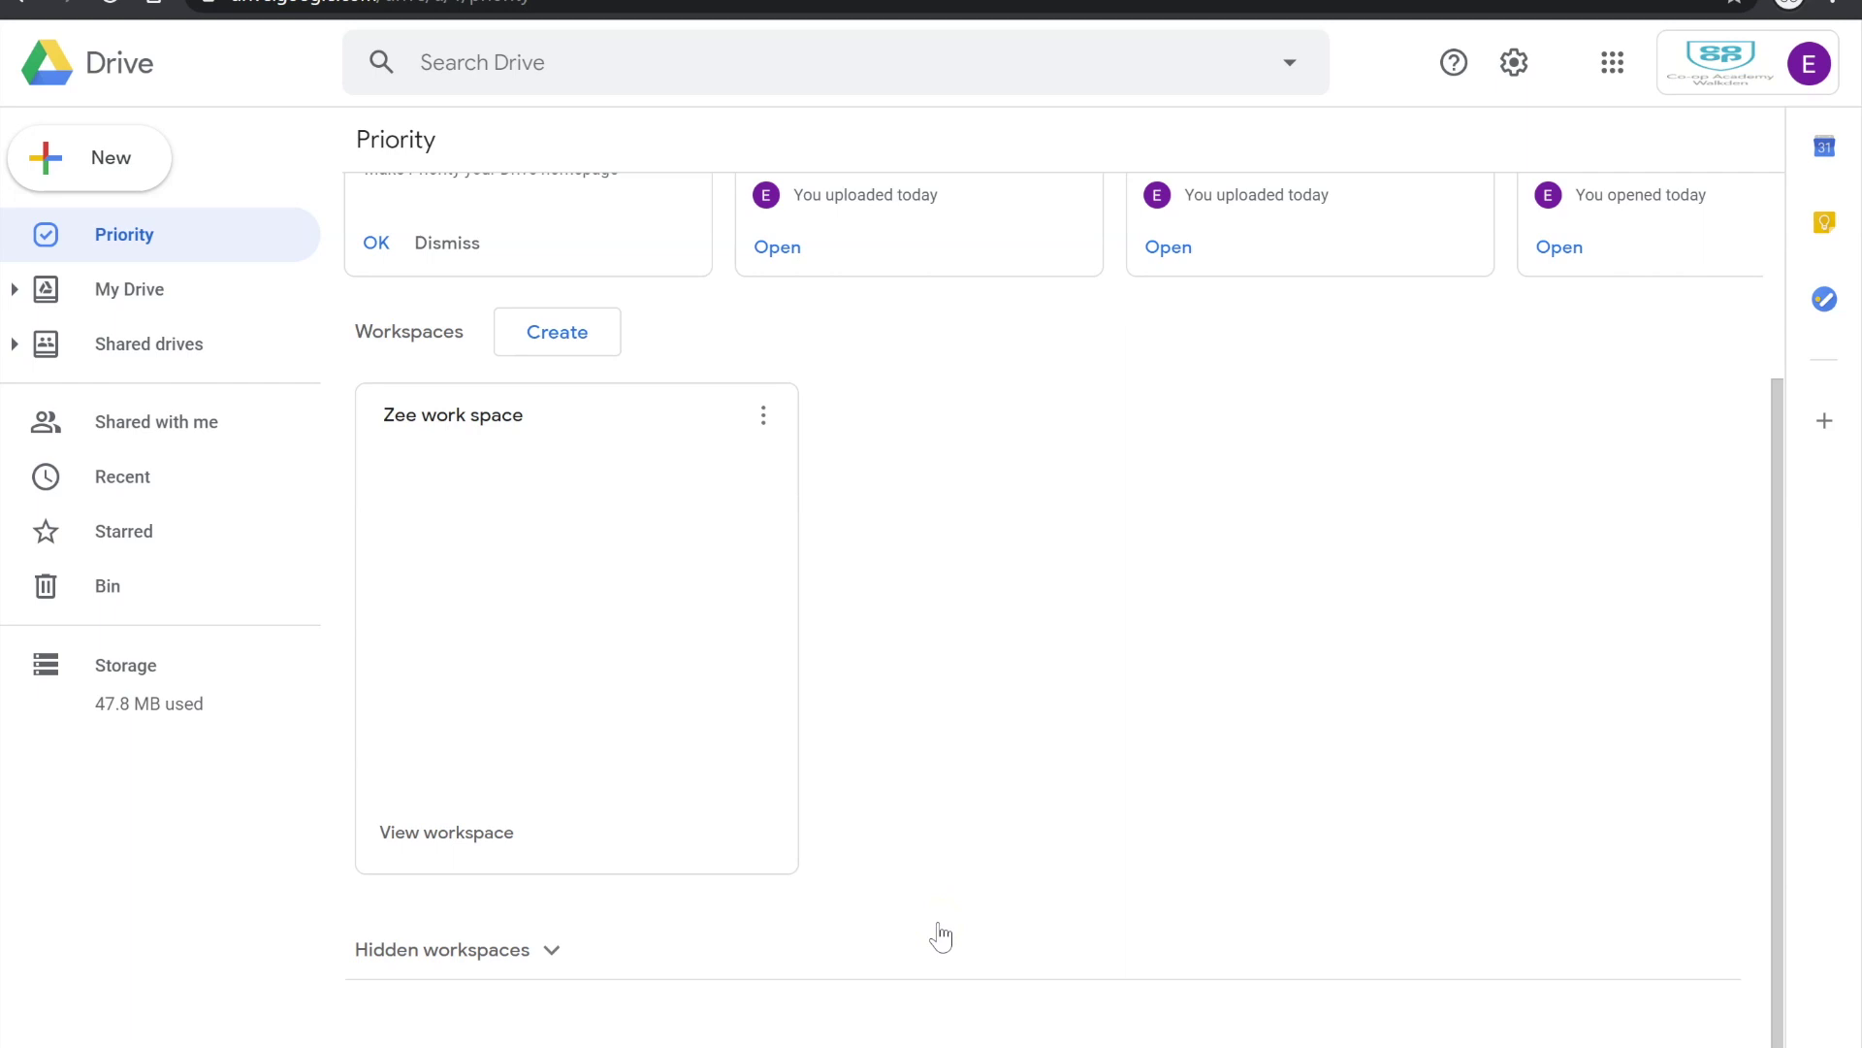
View the files and folders that others have shared with this account
left_click(189, 431)
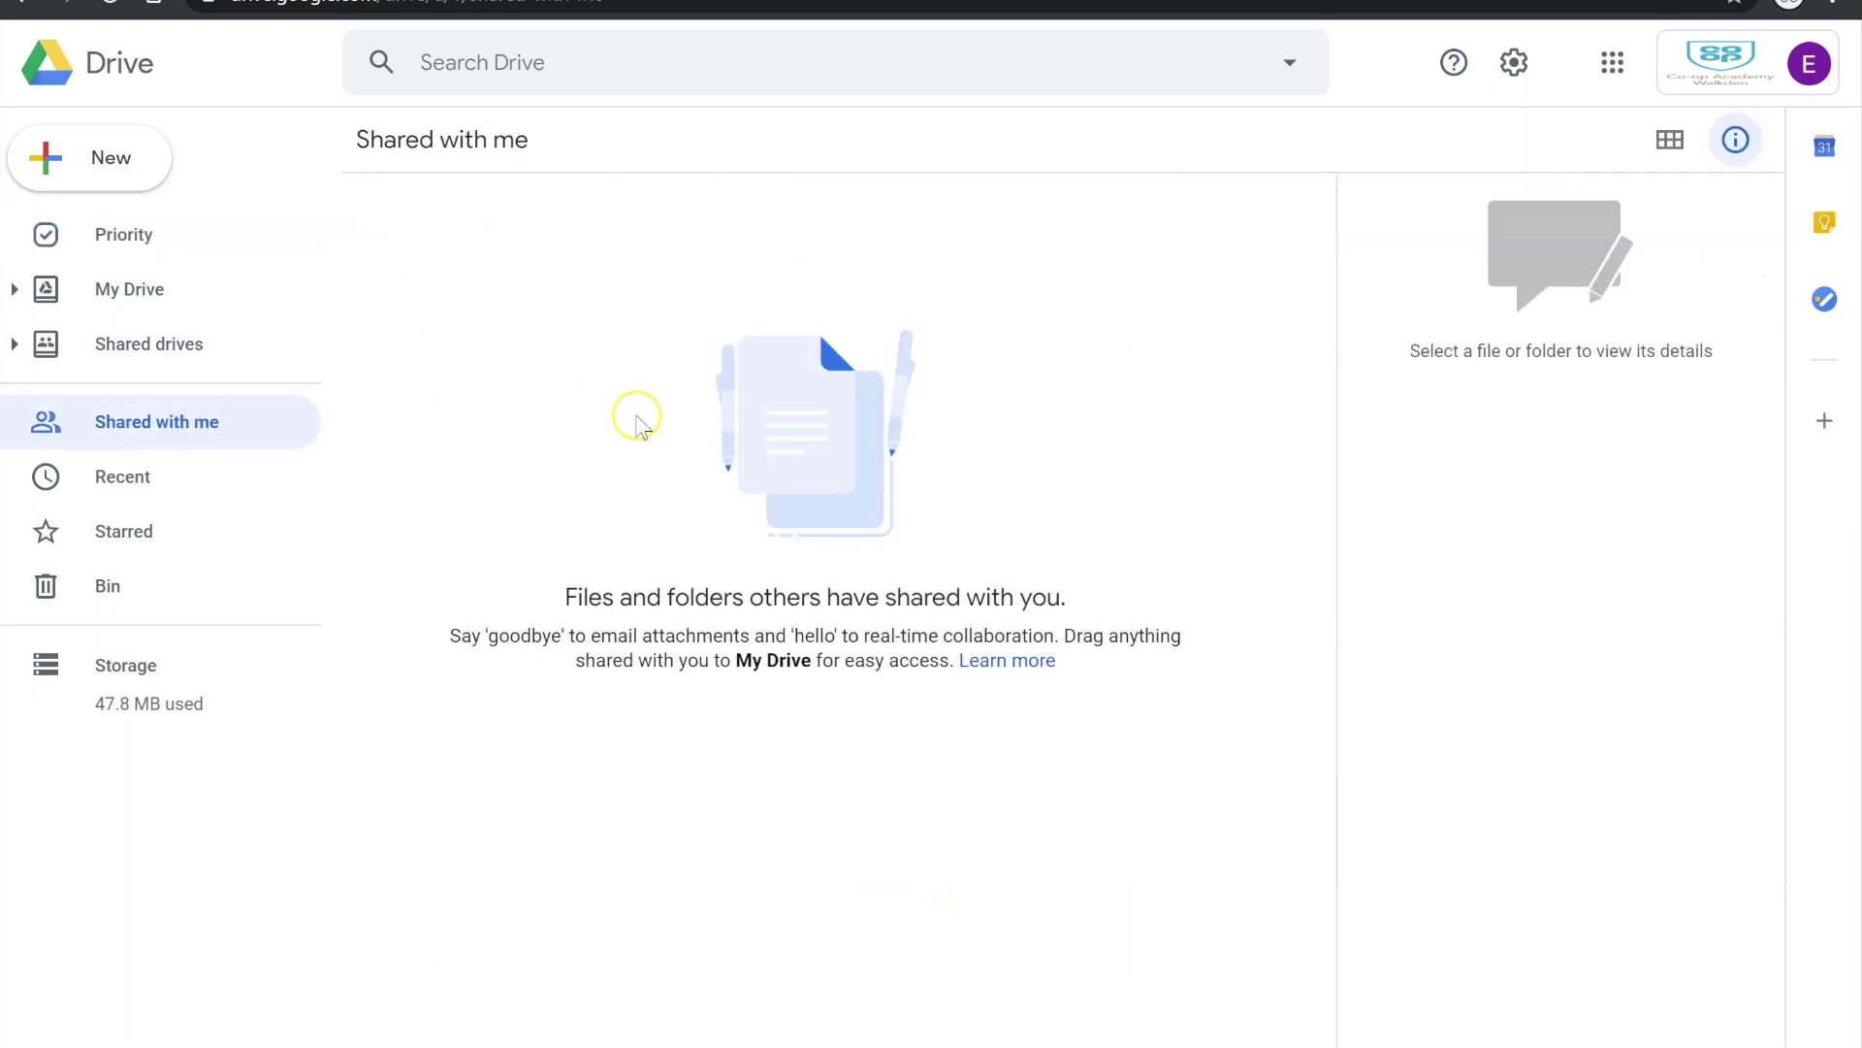